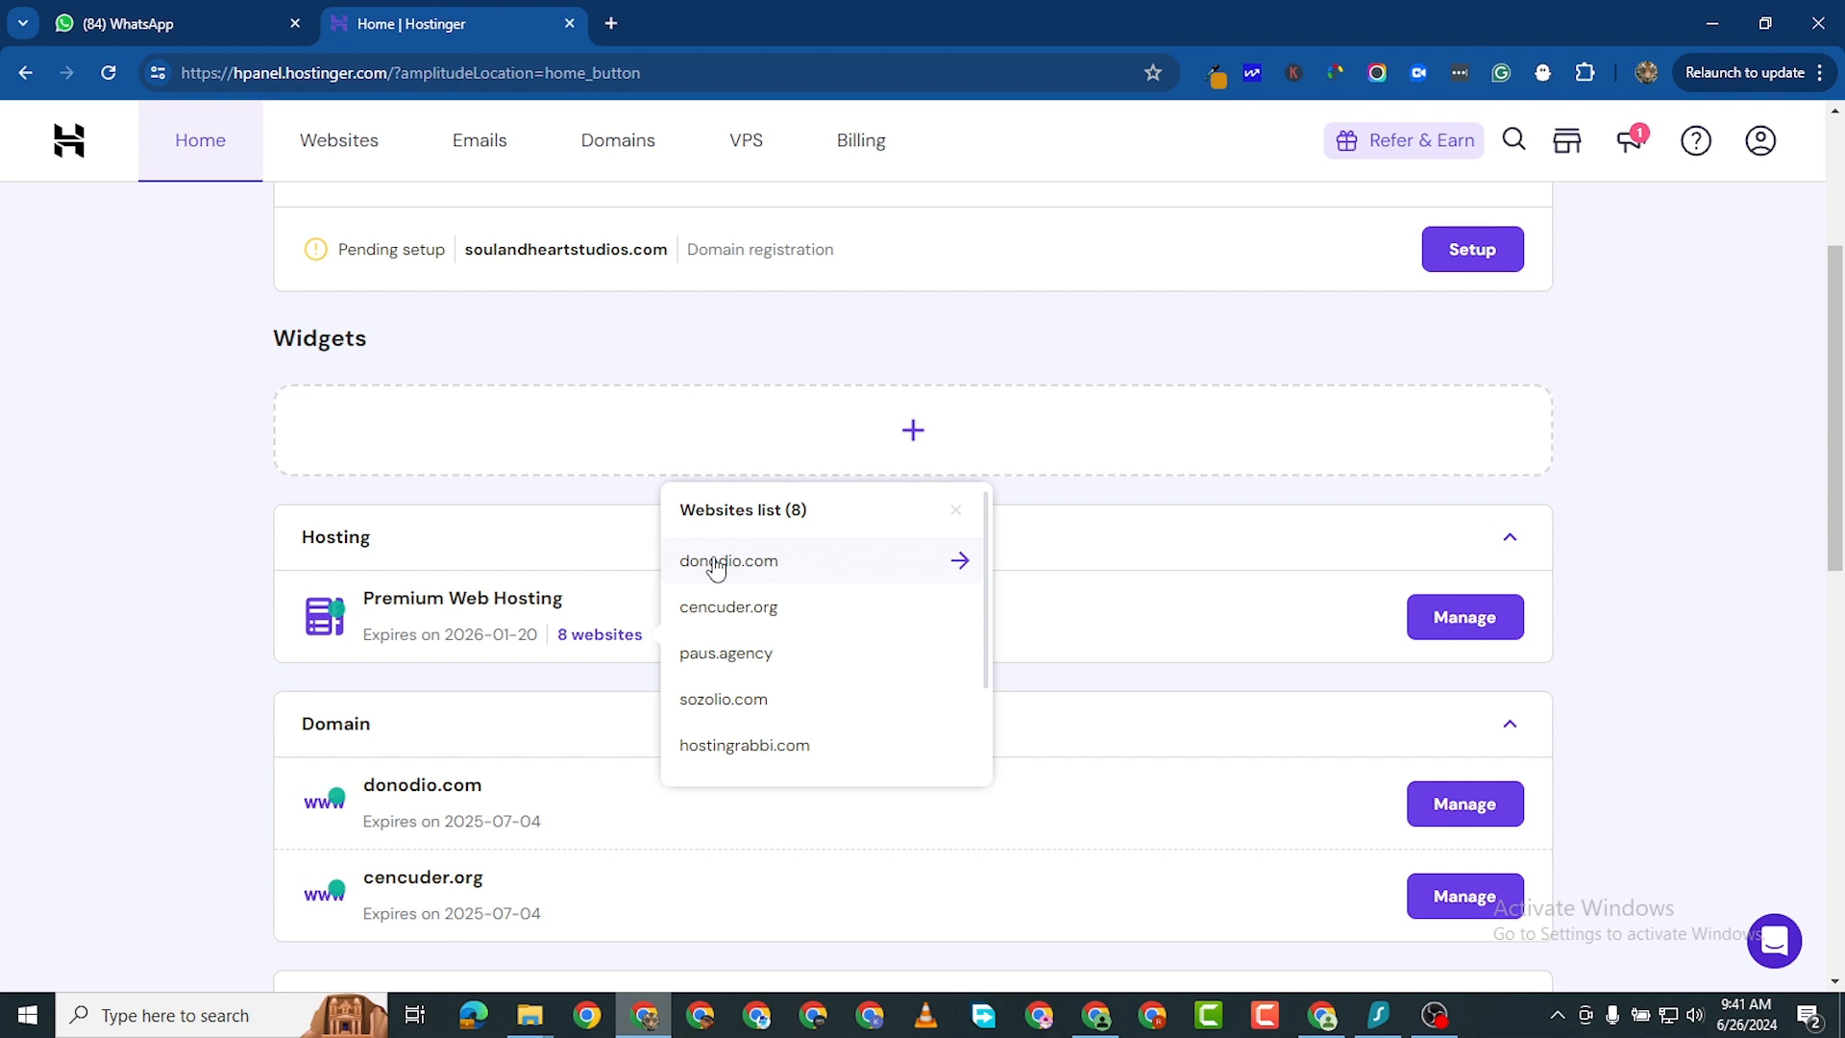
- Open the donodio.com website dashboard and go to its Subdomains page
{"action": "left_click", "coordinate": [714, 561]}
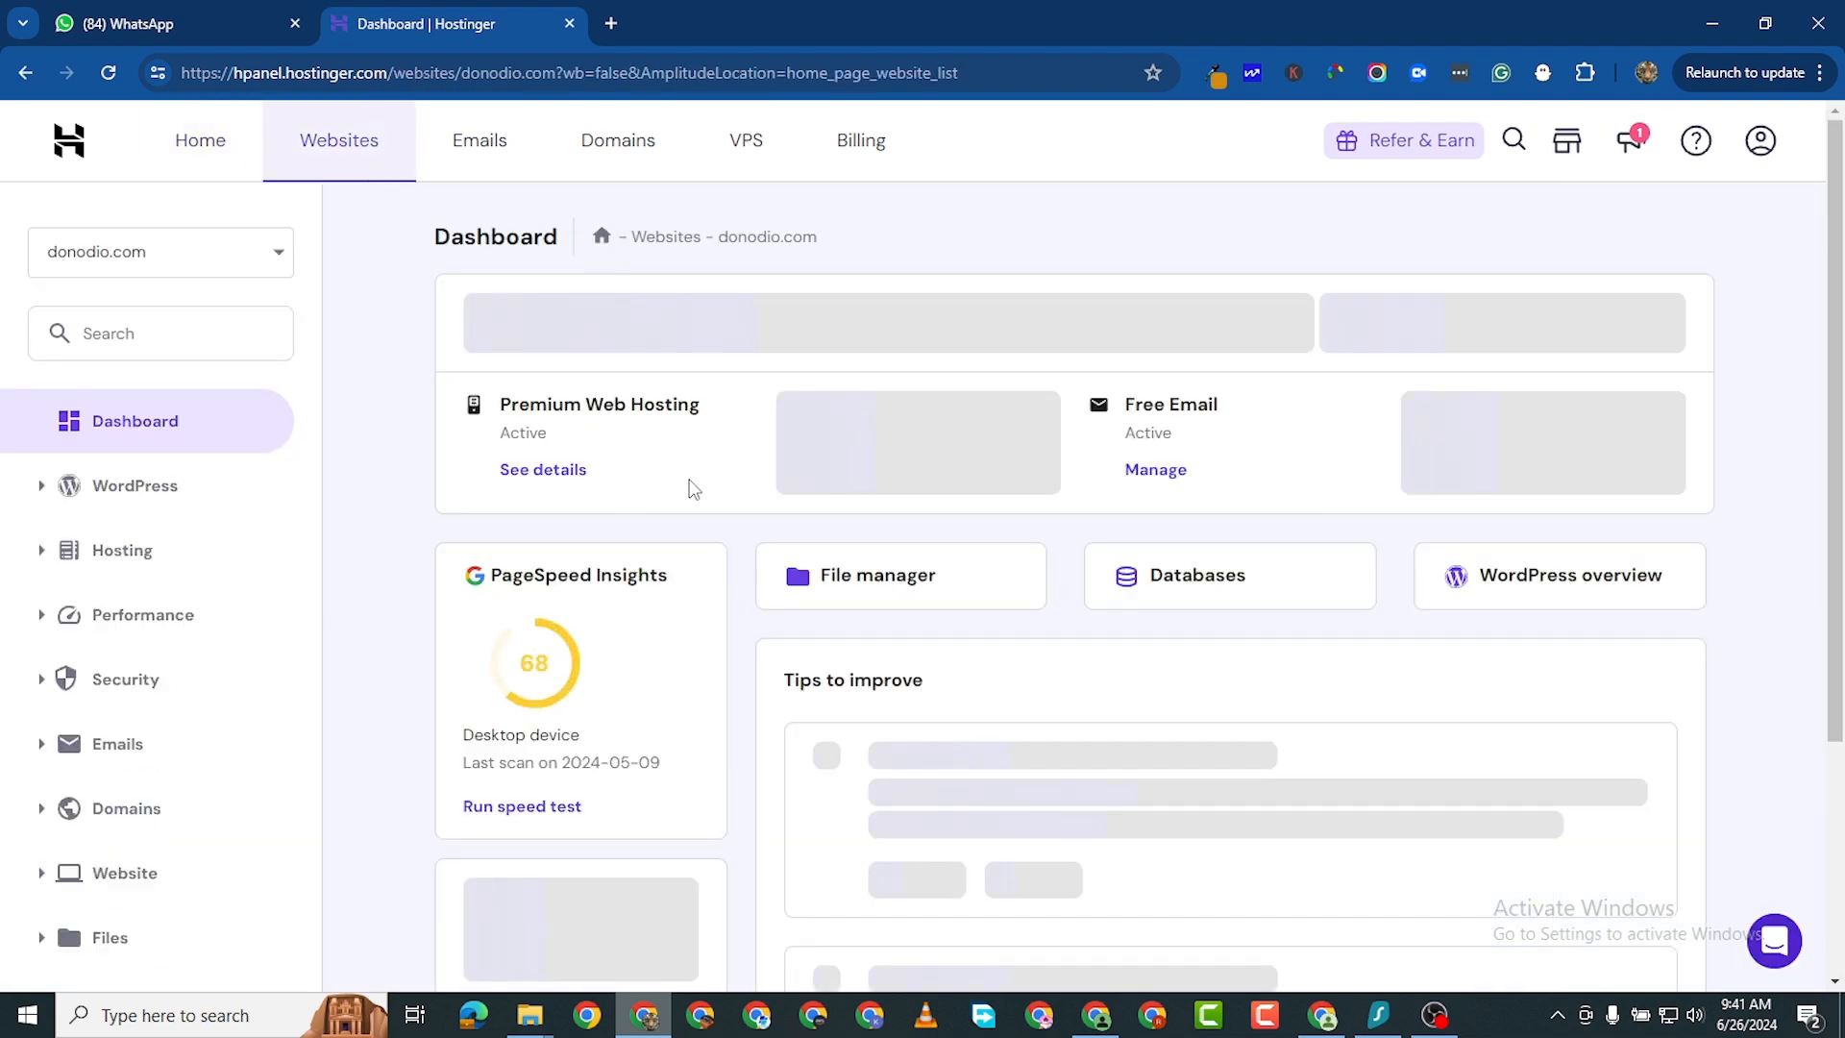
{"action": "scroll", "coordinate": [135, 780], "scroll_direction": "down", "scroll_amount": 2}
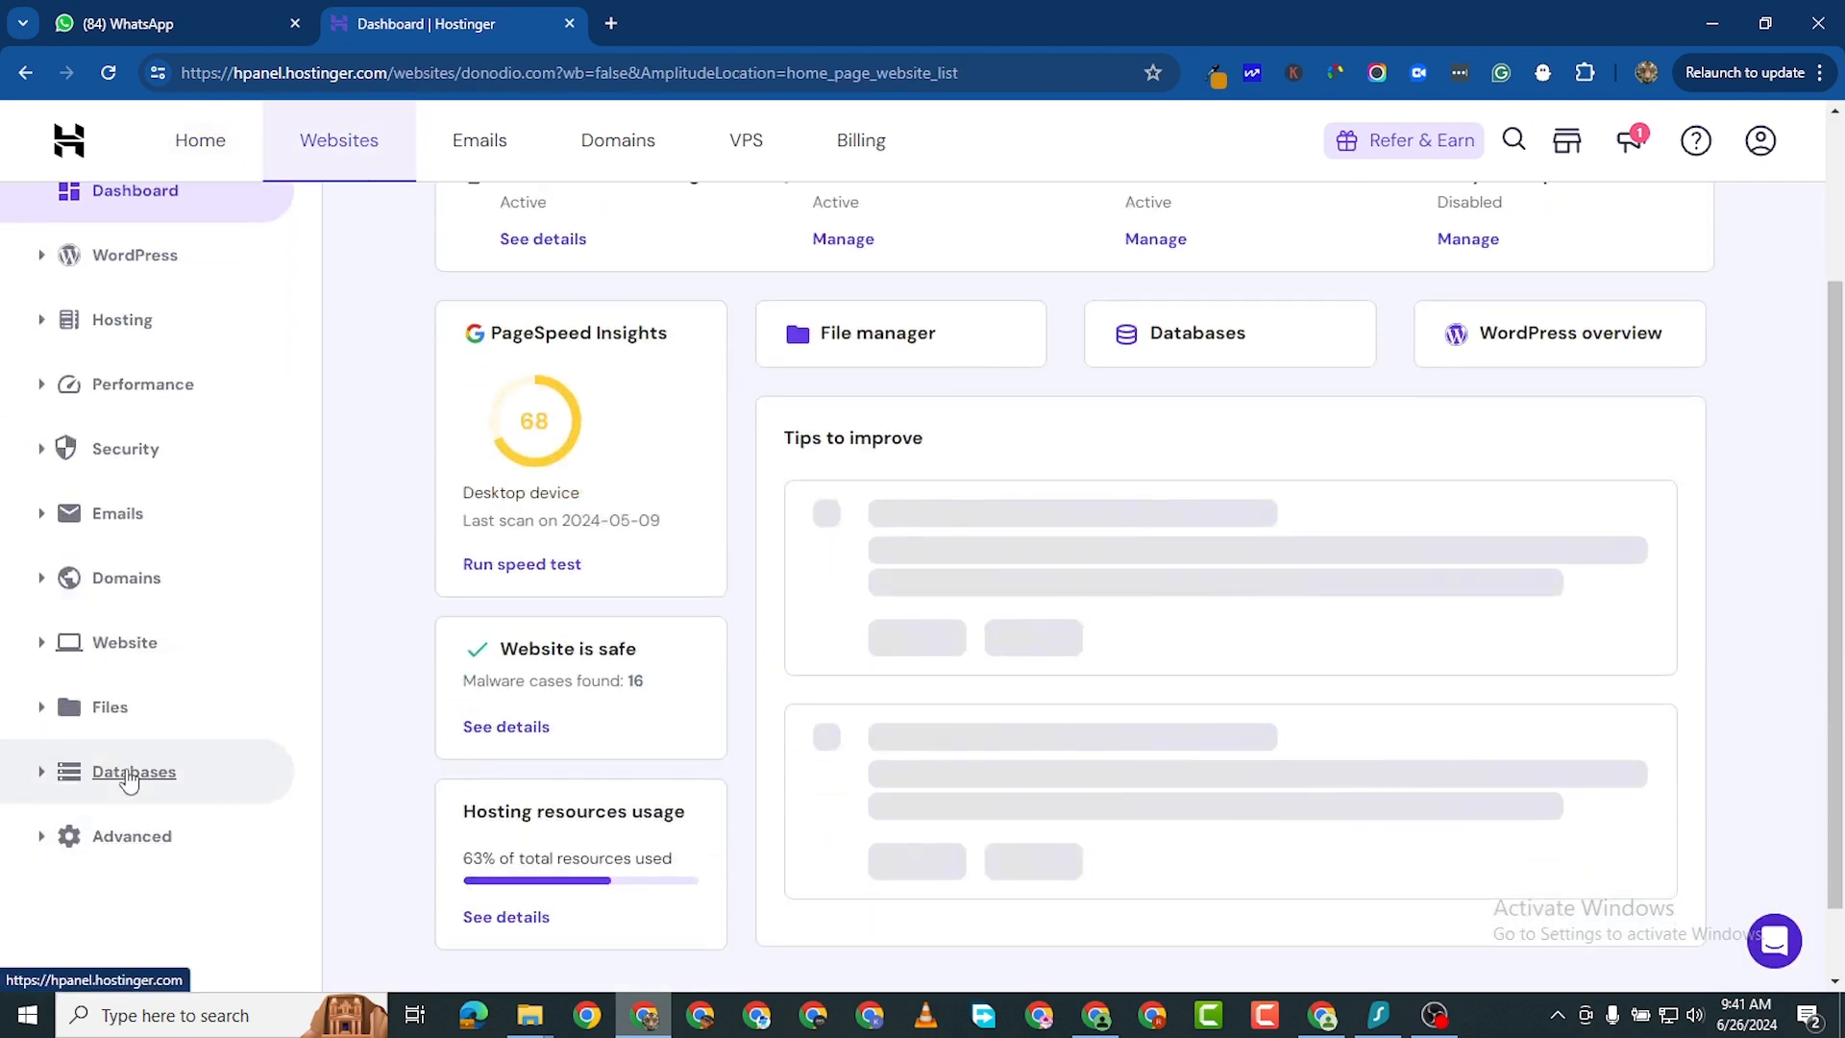
{"action": "left_click", "coordinate": [38, 585]}
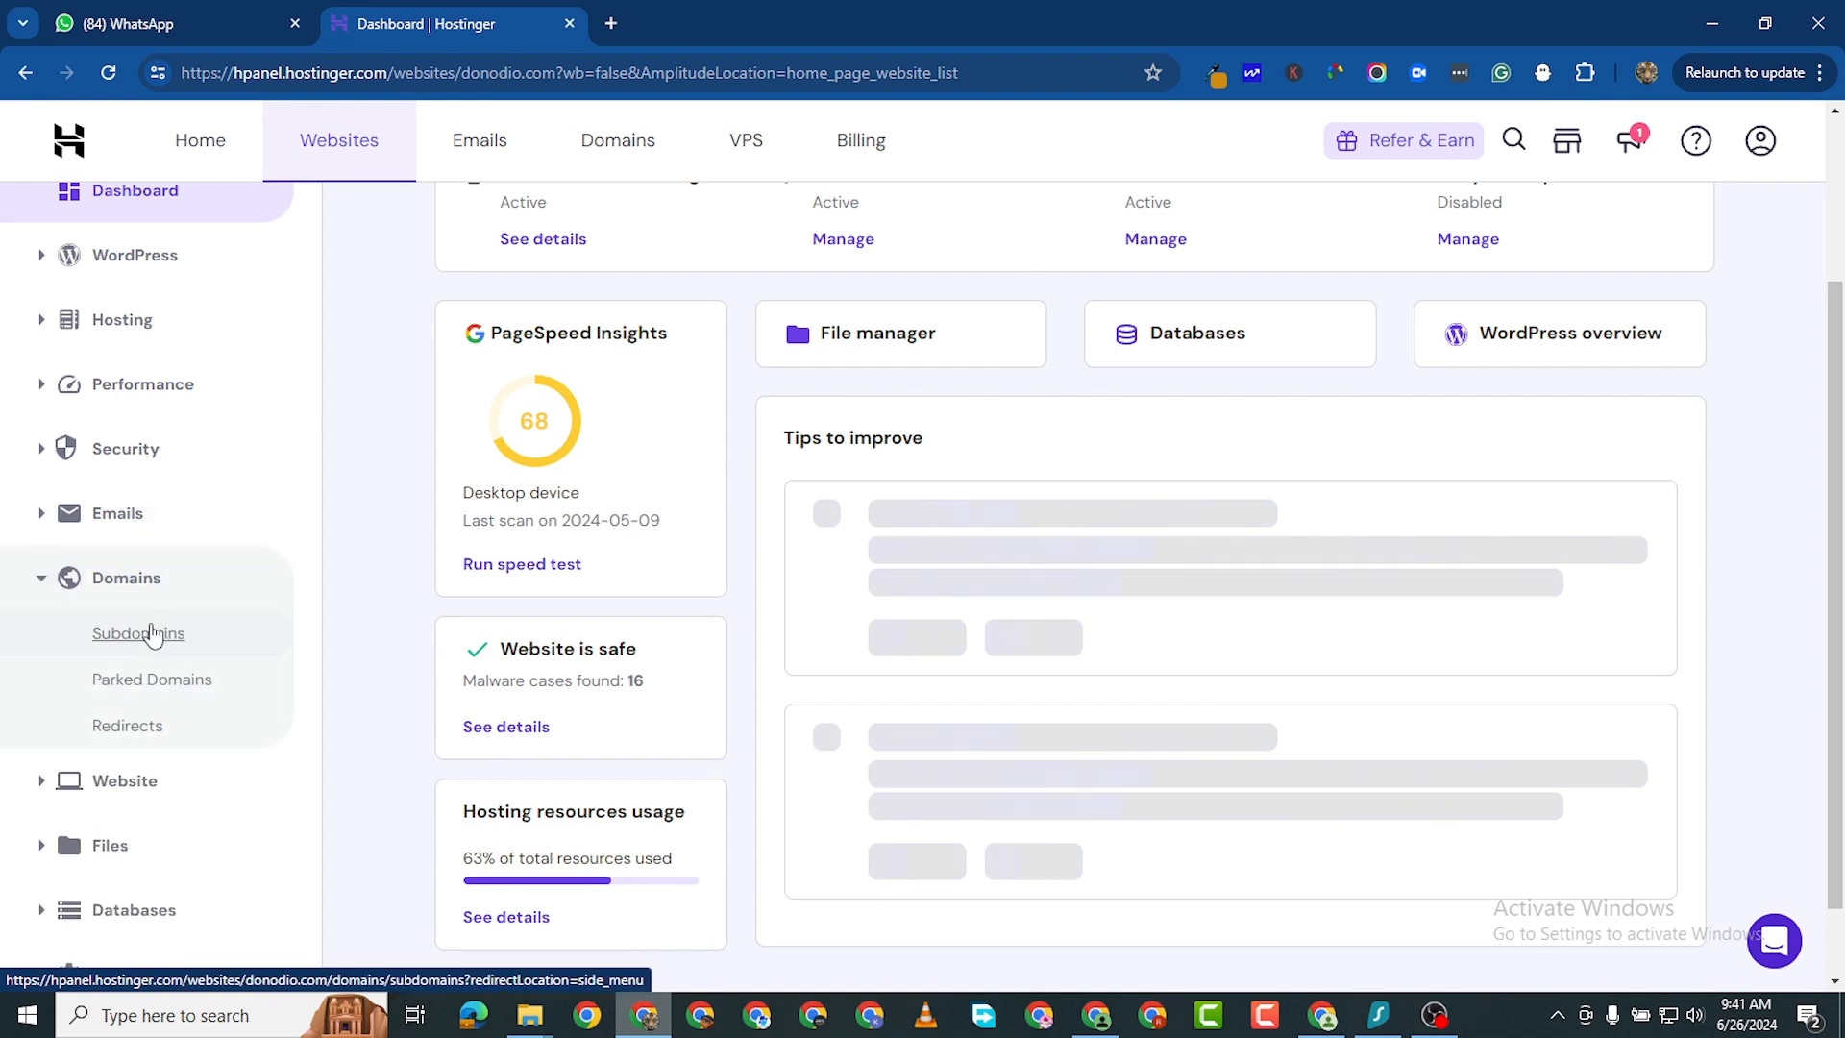
{"action": "left_click", "coordinate": [151, 634]}
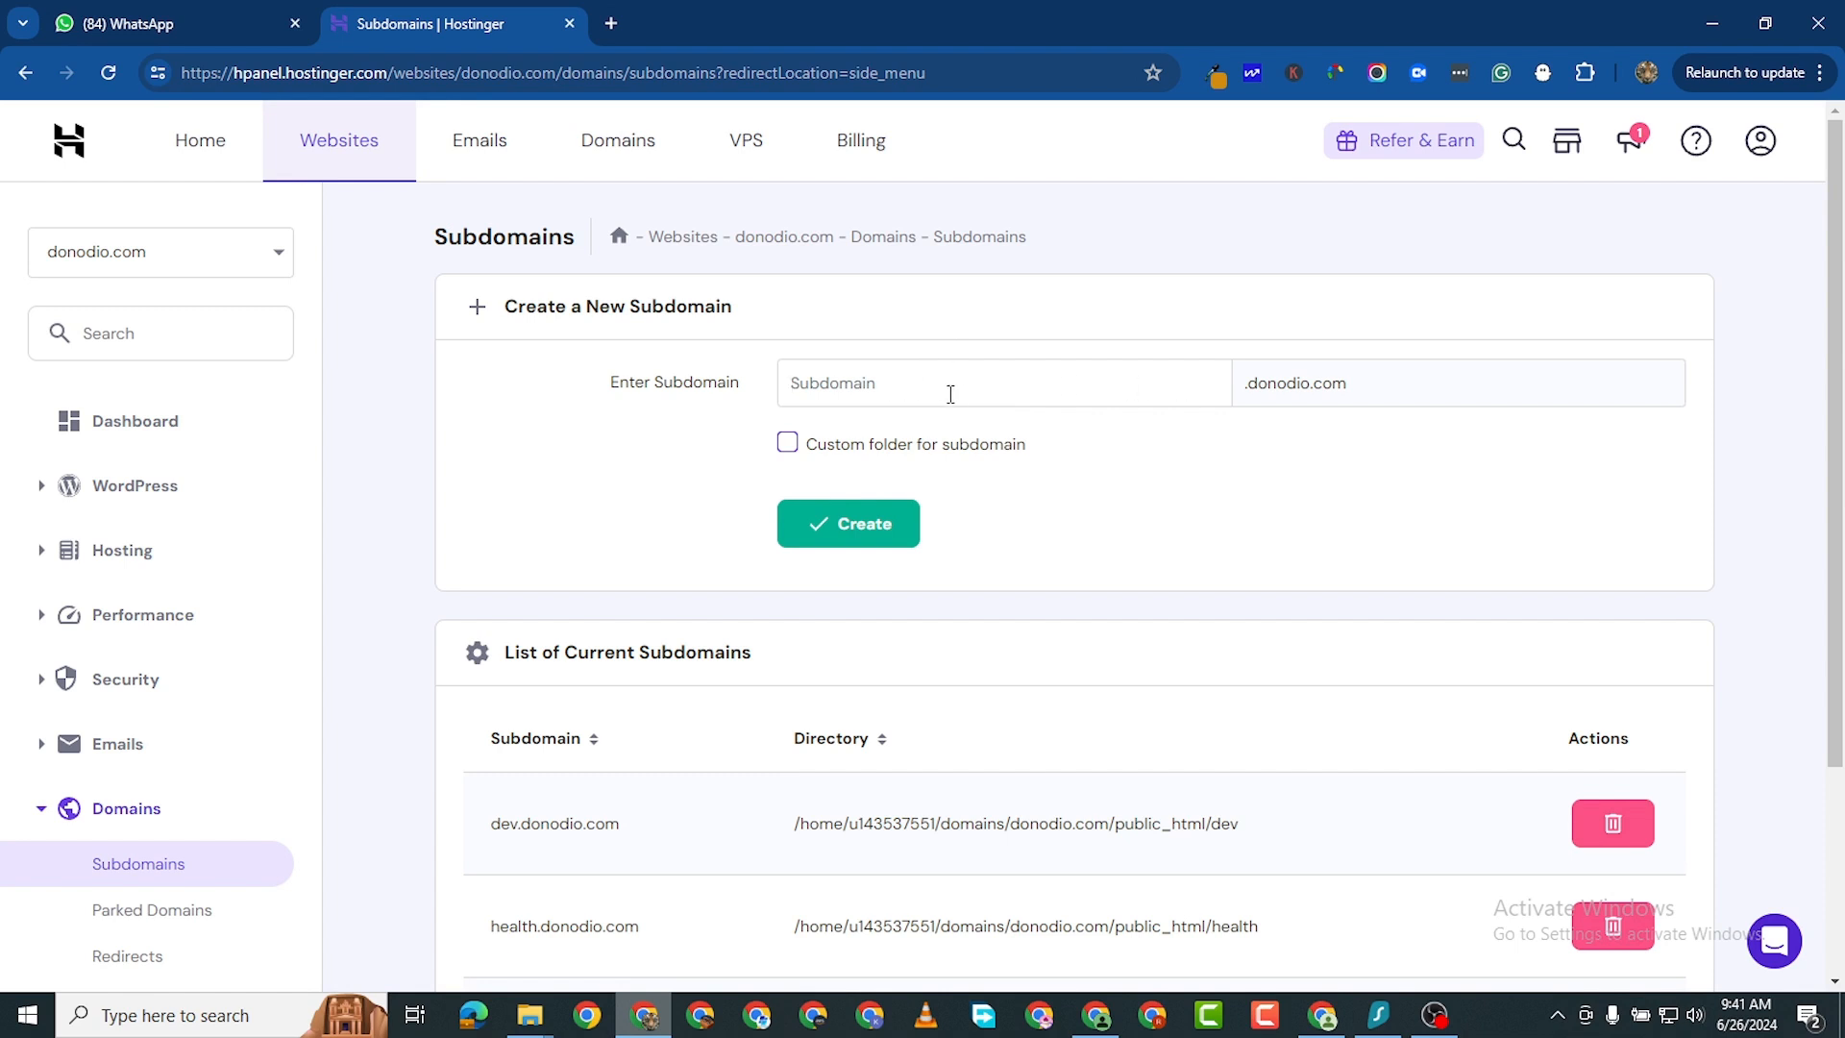
- Create a new subdomain named myslef under donodio.com
{"action": "type", "text": "myslef"}
{"action": "key", "text": "Return"}
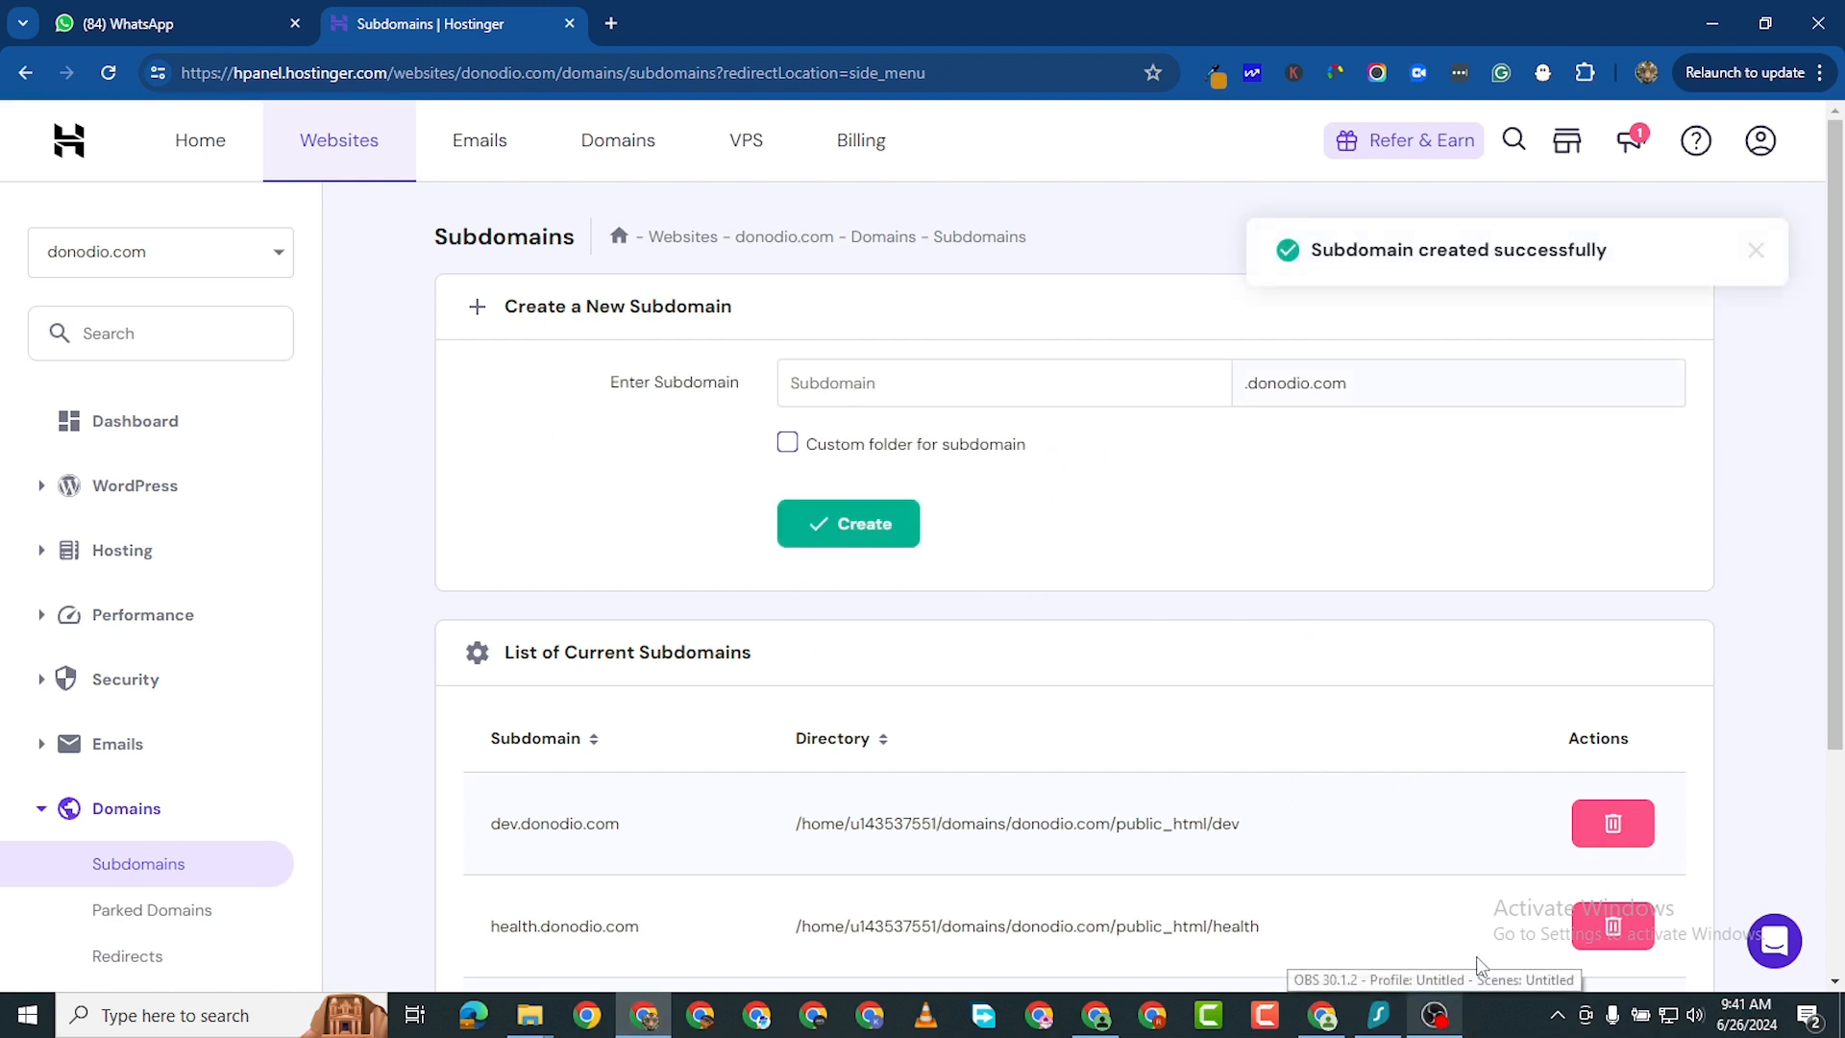
{"action": "scroll", "coordinate": [1330, 827], "scroll_direction": "down", "scroll_amount": 3}
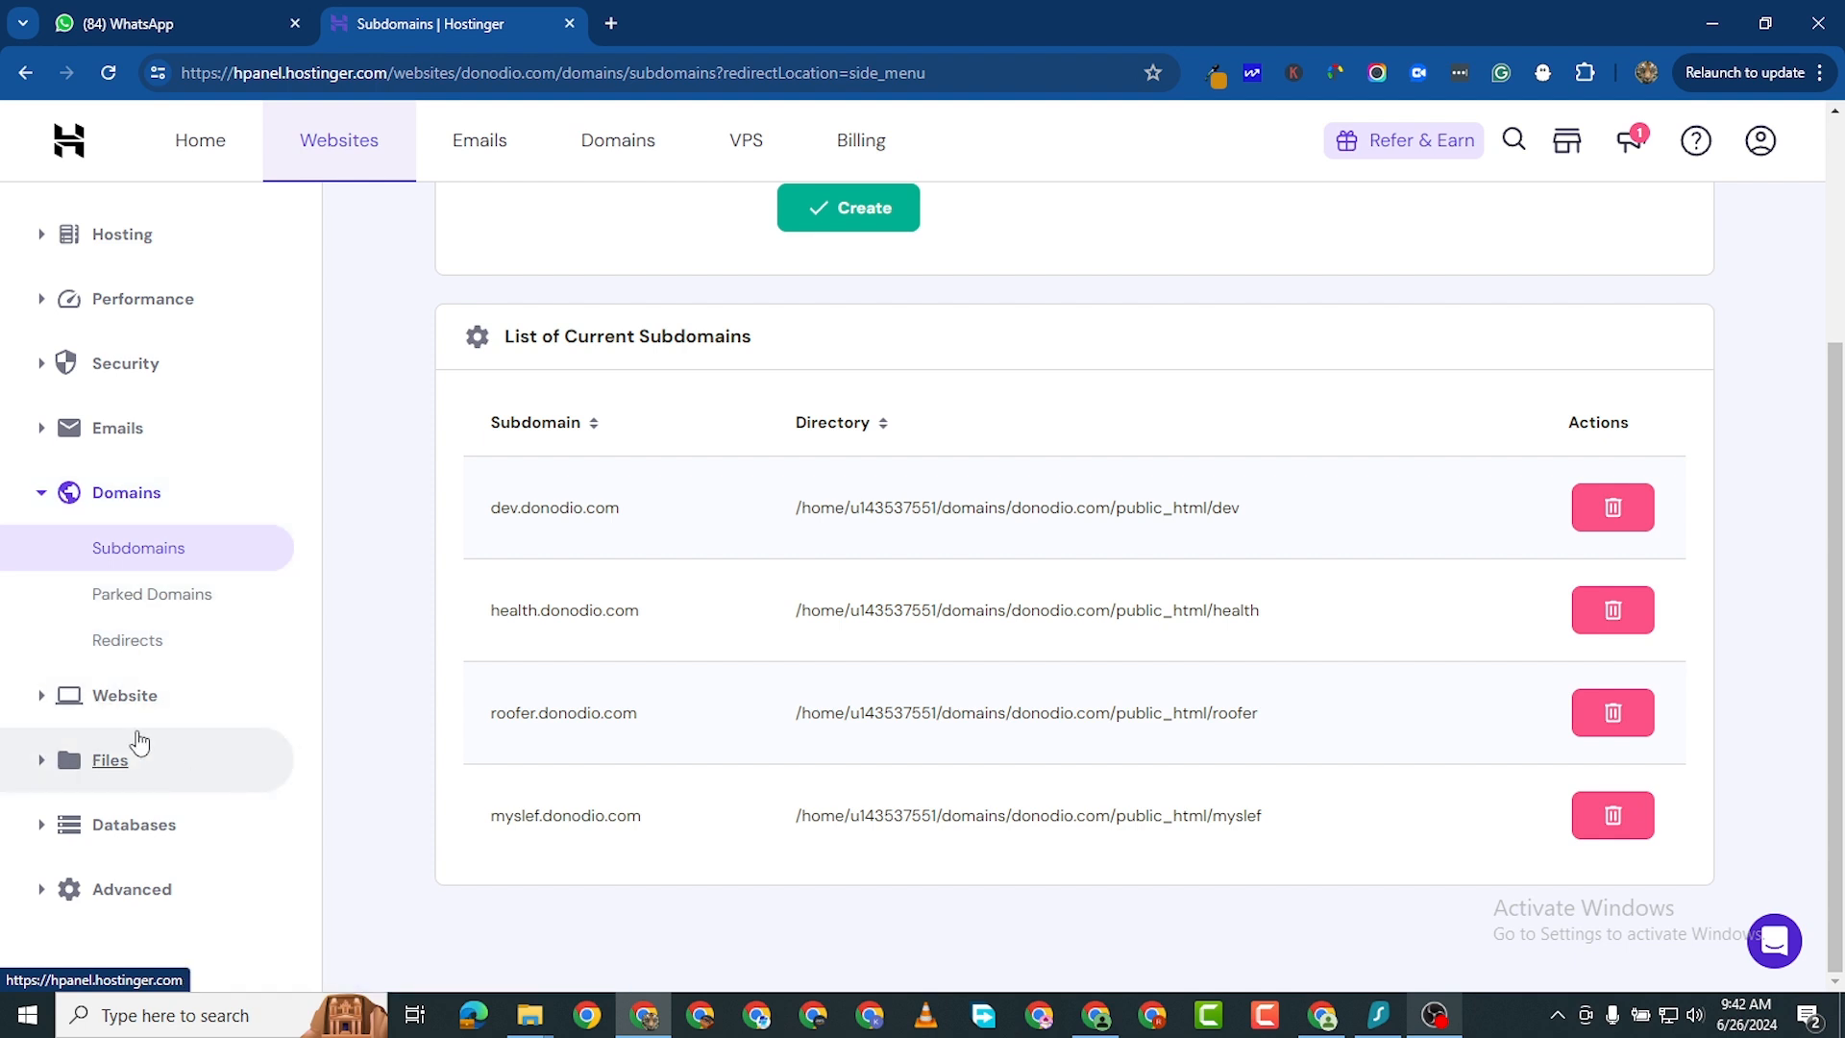
- Open the Auto Installer and start a WordPress installation
{"action": "left_click", "coordinate": [43, 699]}
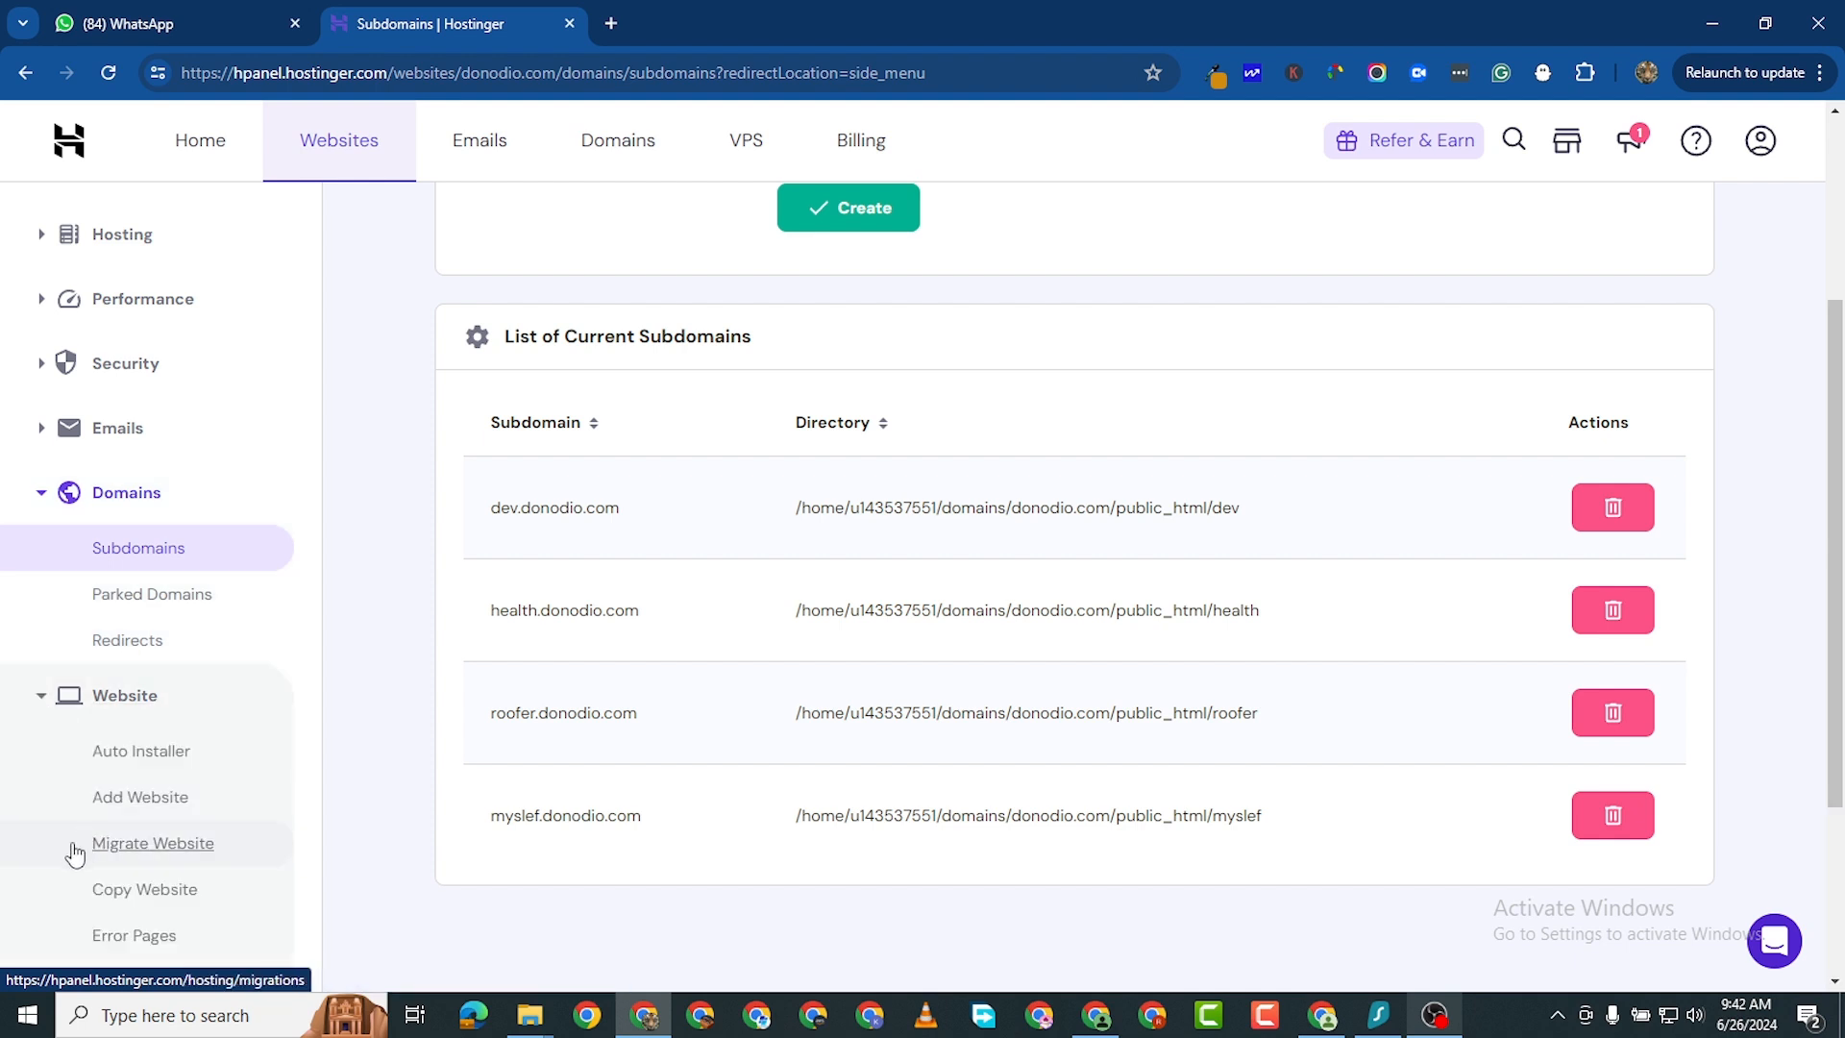
{"action": "left_click", "coordinate": [131, 759]}
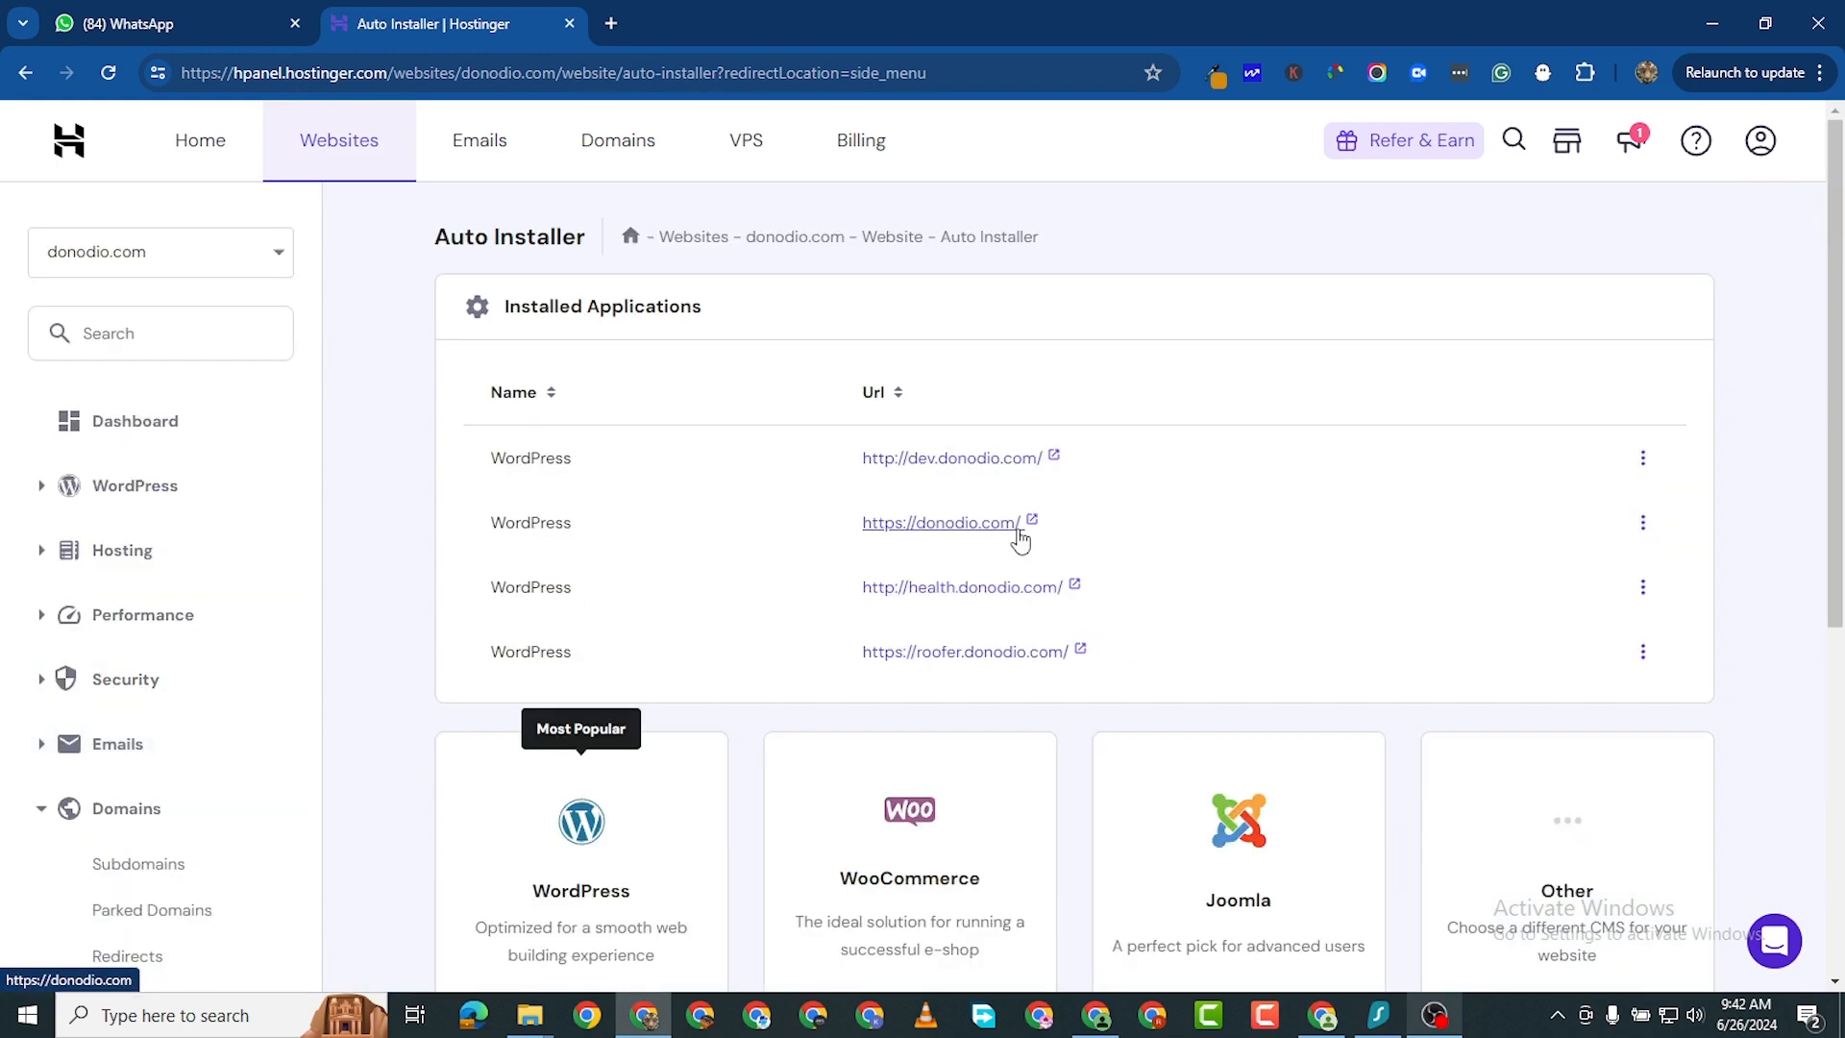
{"action": "scroll", "coordinate": [1023, 819], "scroll_direction": "down", "scroll_amount": 1}
{"action": "scroll", "coordinate": [978, 757], "scroll_direction": "down", "scroll_amount": 2}
{"action": "scroll", "coordinate": [978, 757], "scroll_direction": "up", "scroll_amount": 1}
{"action": "scroll", "coordinate": [978, 757], "scroll_direction": "down", "scroll_amount": 3}
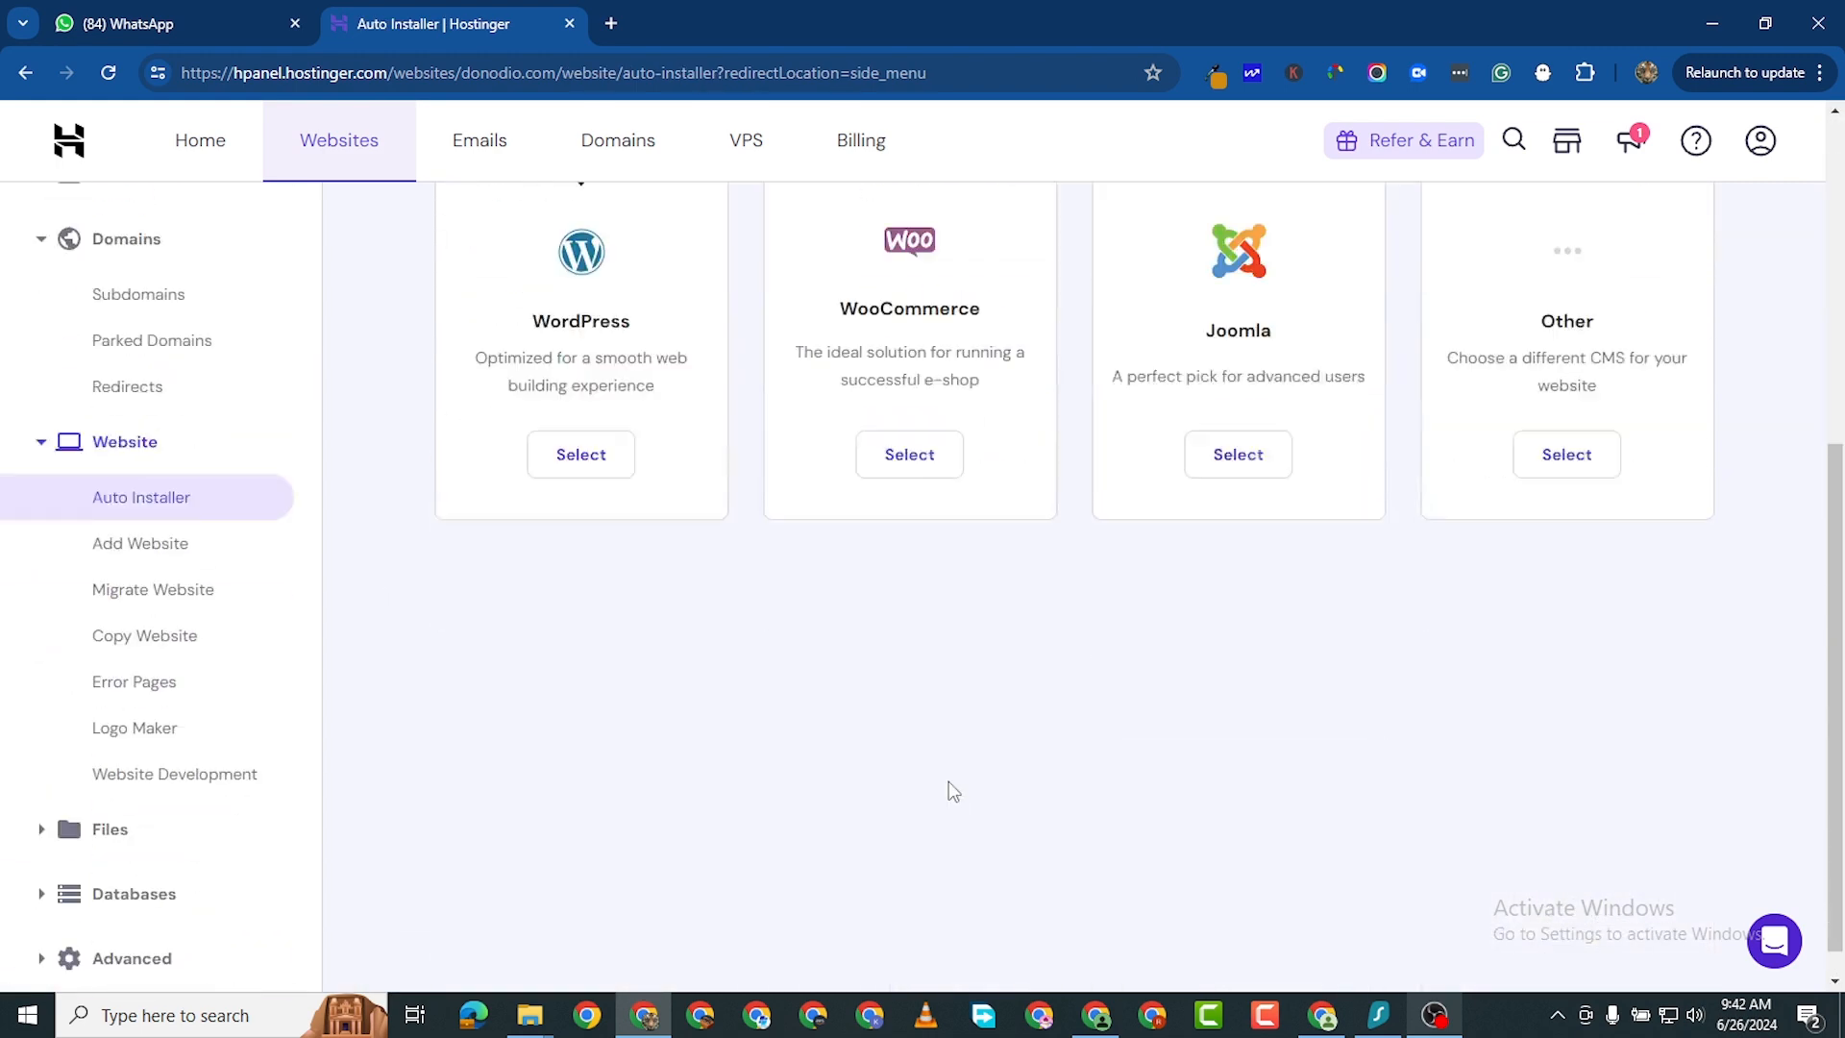
{"action": "scroll", "coordinate": [949, 784], "scroll_direction": "up", "scroll_amount": 1}
{"action": "scroll", "coordinate": [672, 673], "scroll_direction": "up", "scroll_amount": 2}
{"action": "scroll", "coordinate": [647, 782], "scroll_direction": "down", "scroll_amount": 2}
{"action": "scroll", "coordinate": [615, 673], "scroll_direction": "down", "scroll_amount": 1}
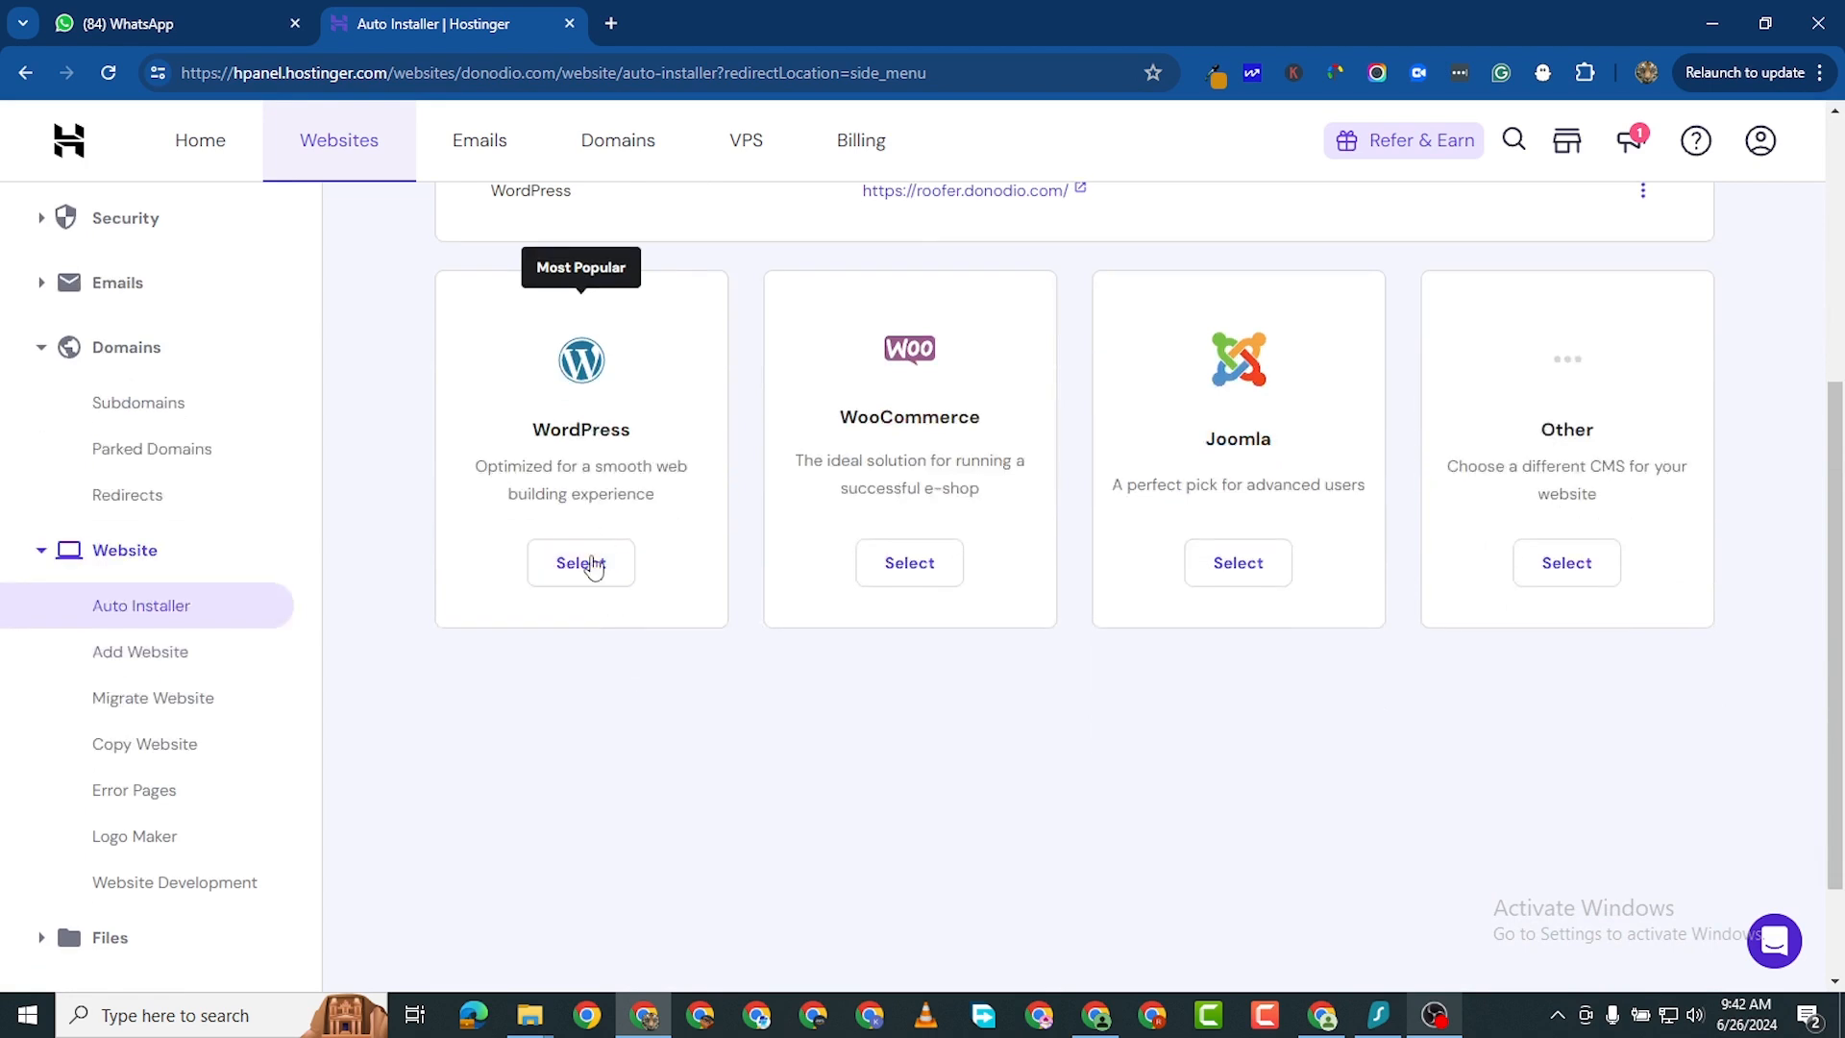
{"action": "left_click", "coordinate": [588, 579]}
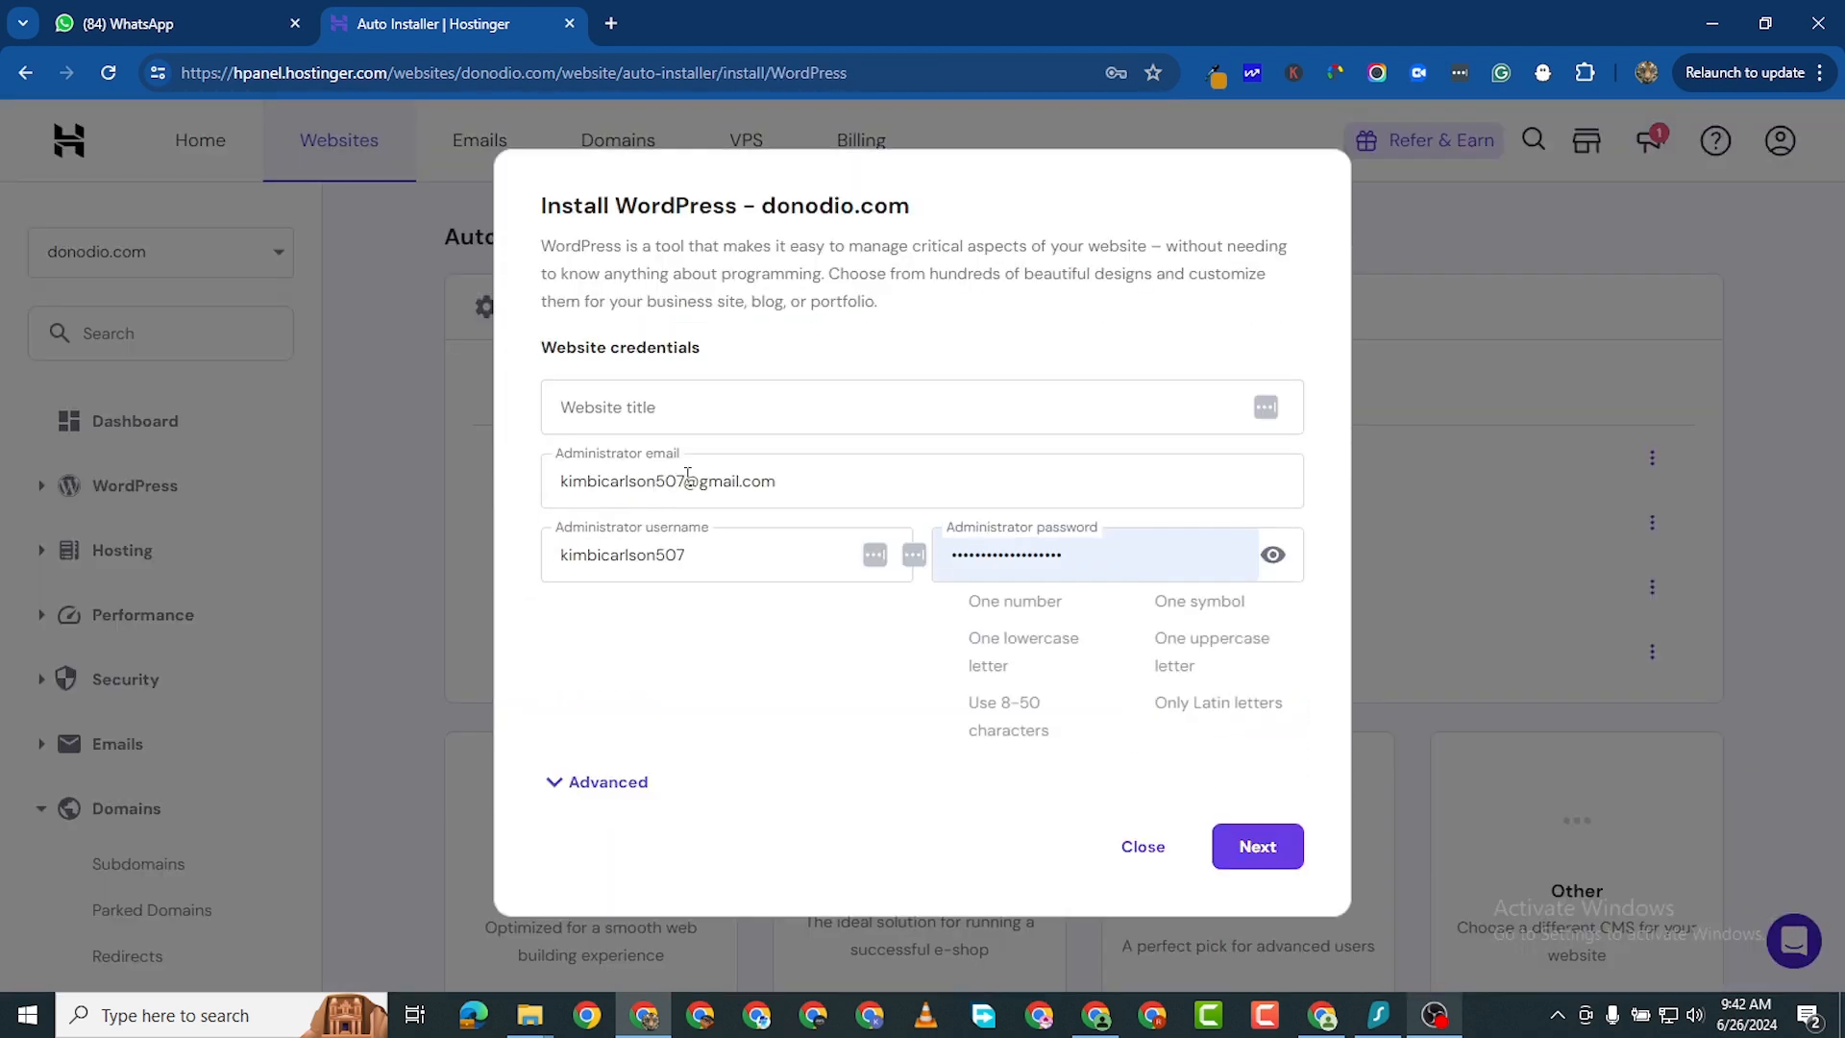
- Set the website title to Myself and replace the administrator e-mail with a saved e-mail address
{"action": "double_click", "coordinate": [681, 475]}
{"action": "key", "text": "ctrl+a"}
{"action": "key", "text": "BackSpace"}
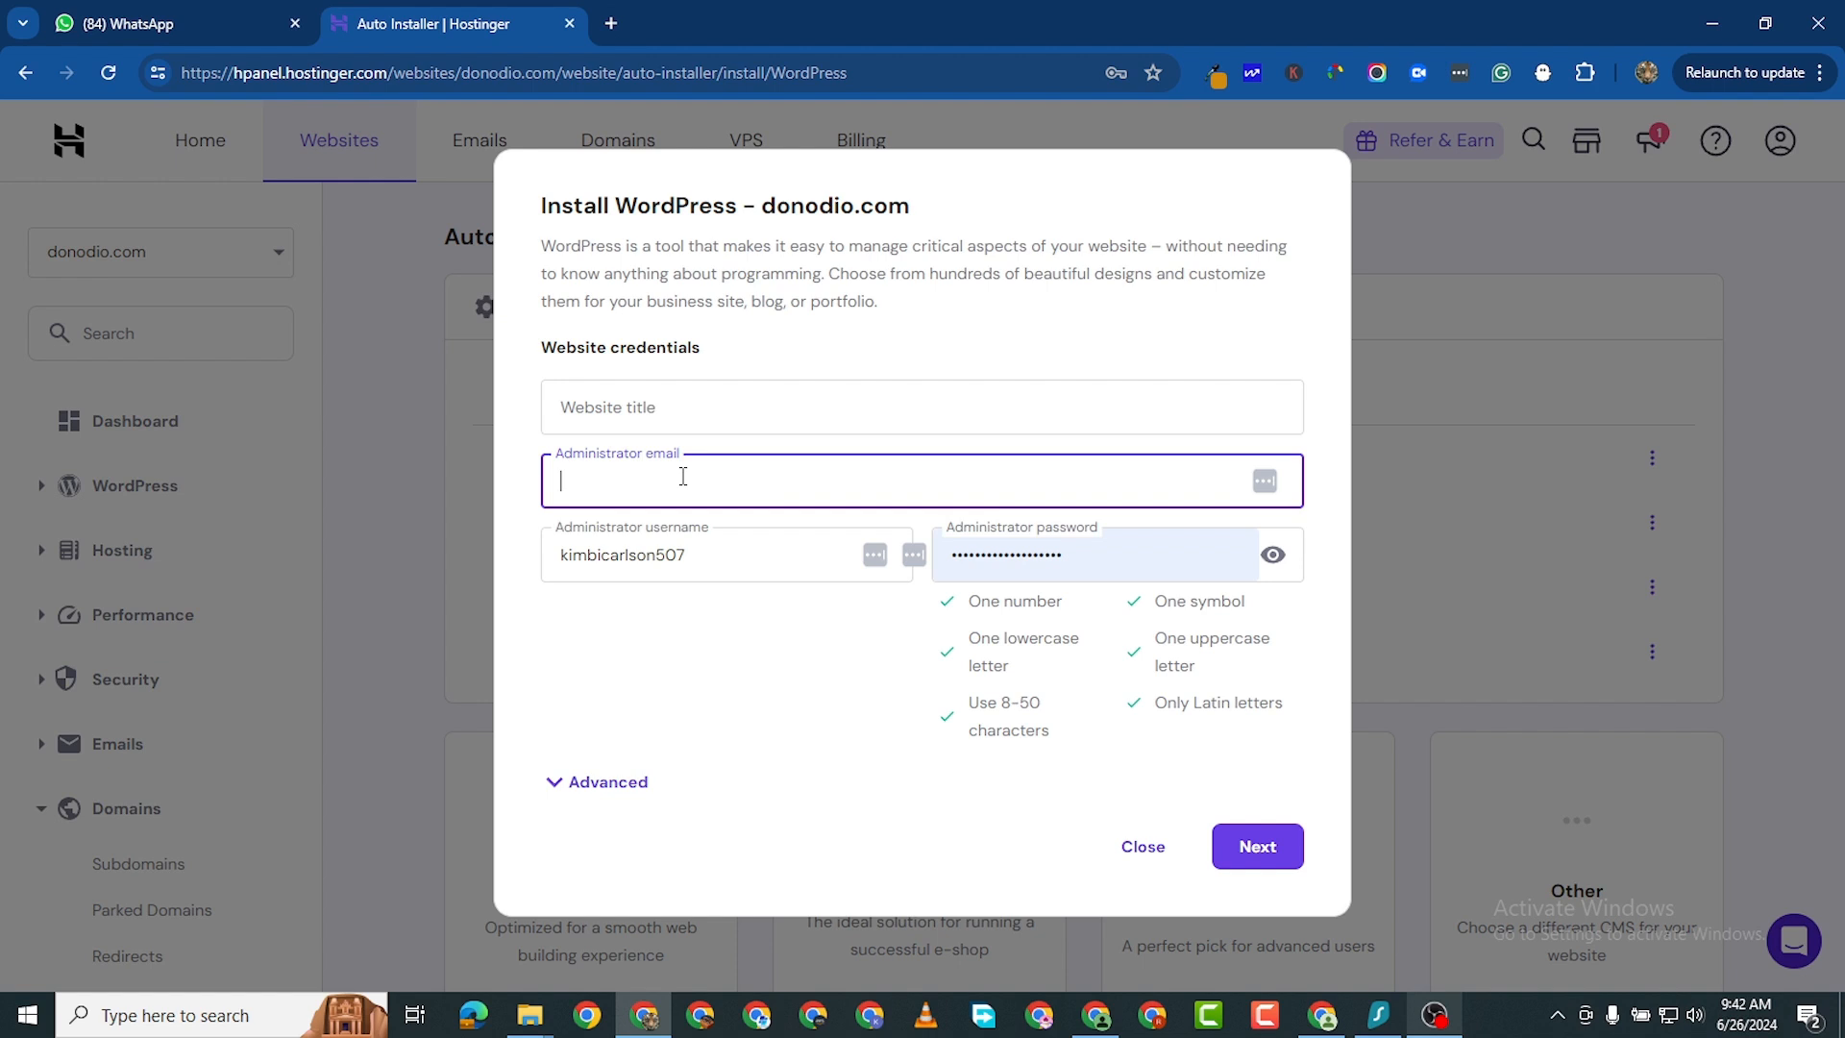
{"action": "left_click", "coordinate": [690, 416]}
{"action": "type", "text": "Myself"}
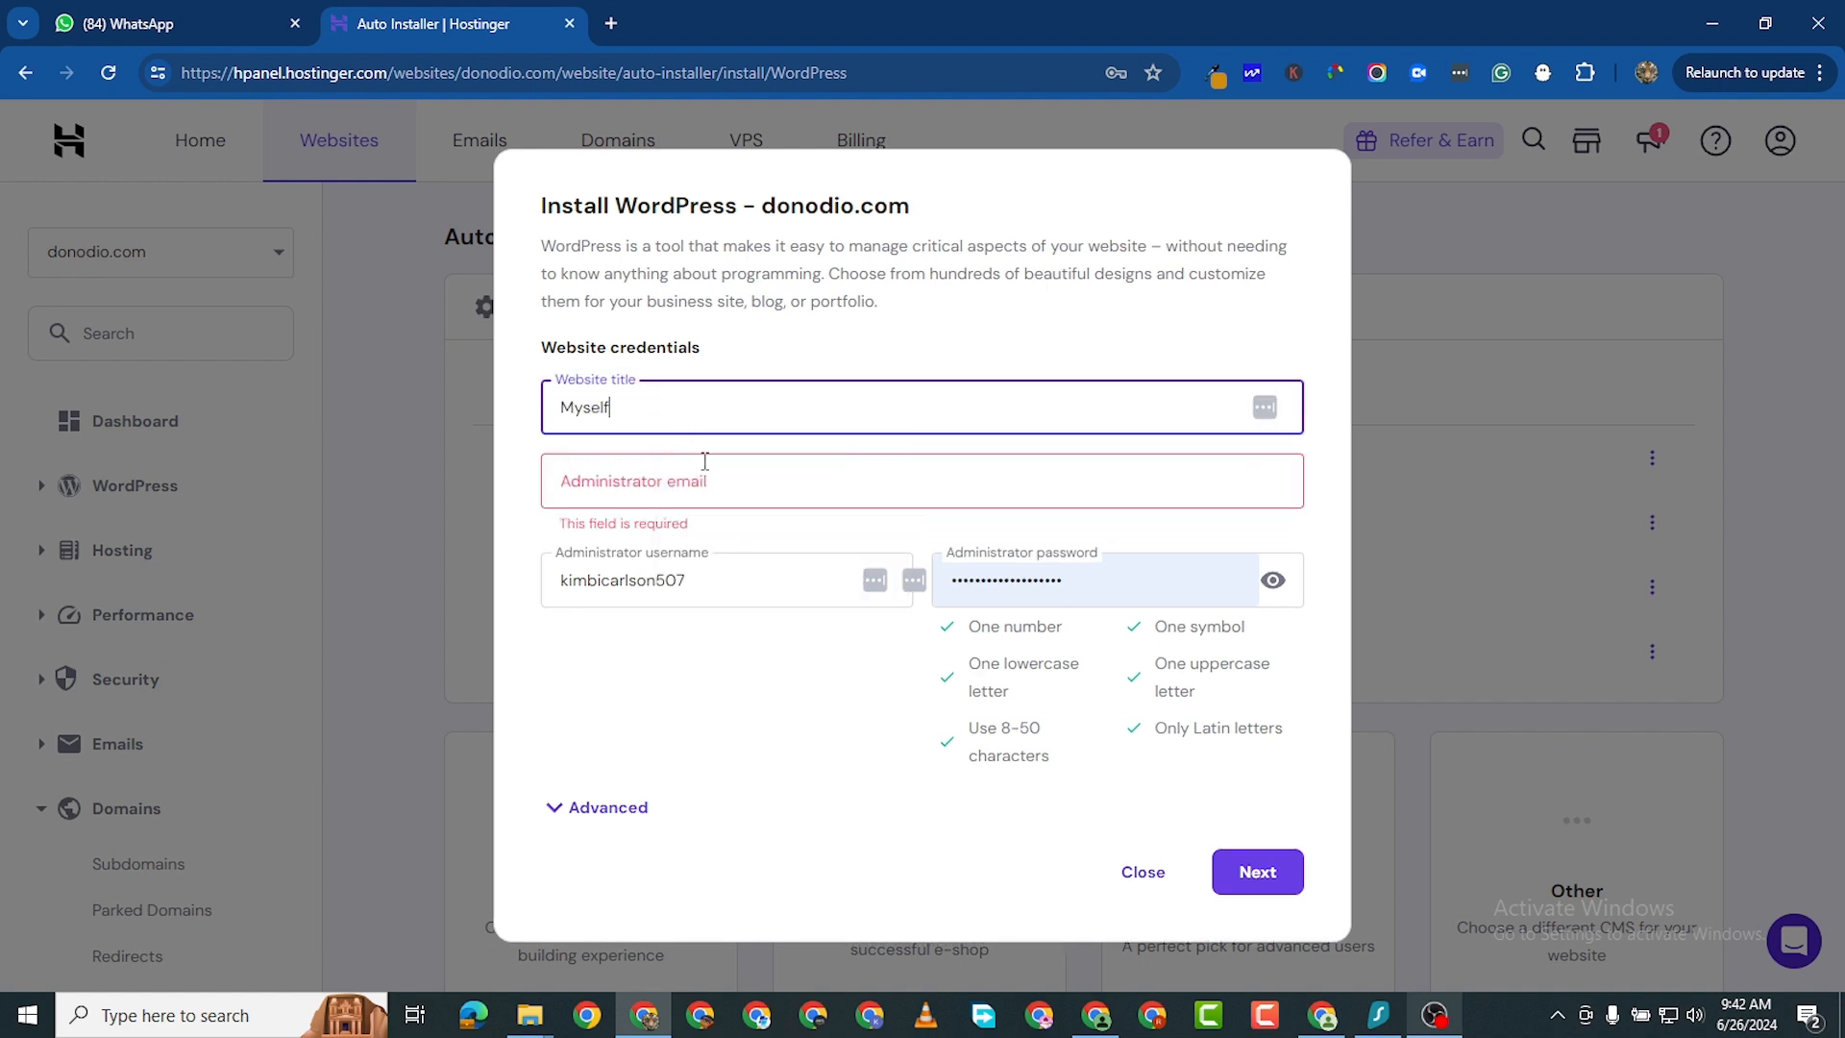
{"action": "left_click", "coordinate": [690, 470]}
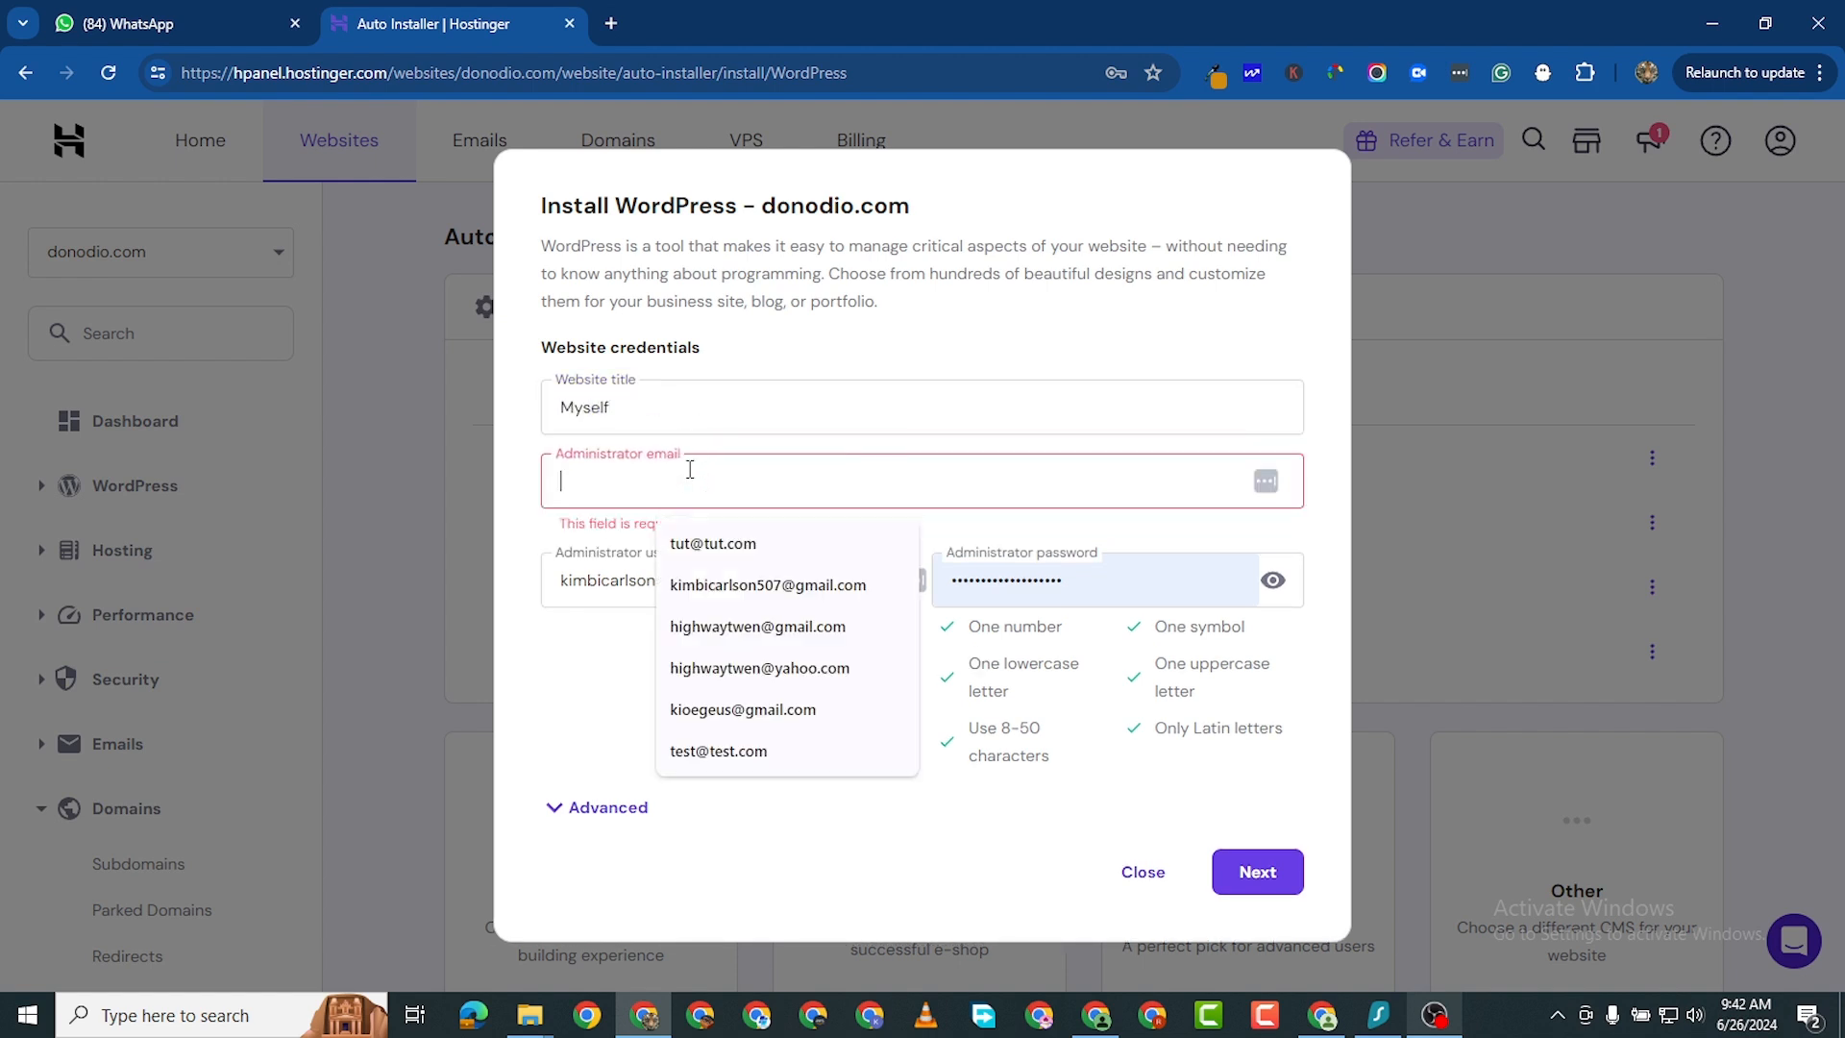
{"action": "left_click", "coordinate": [706, 544]}
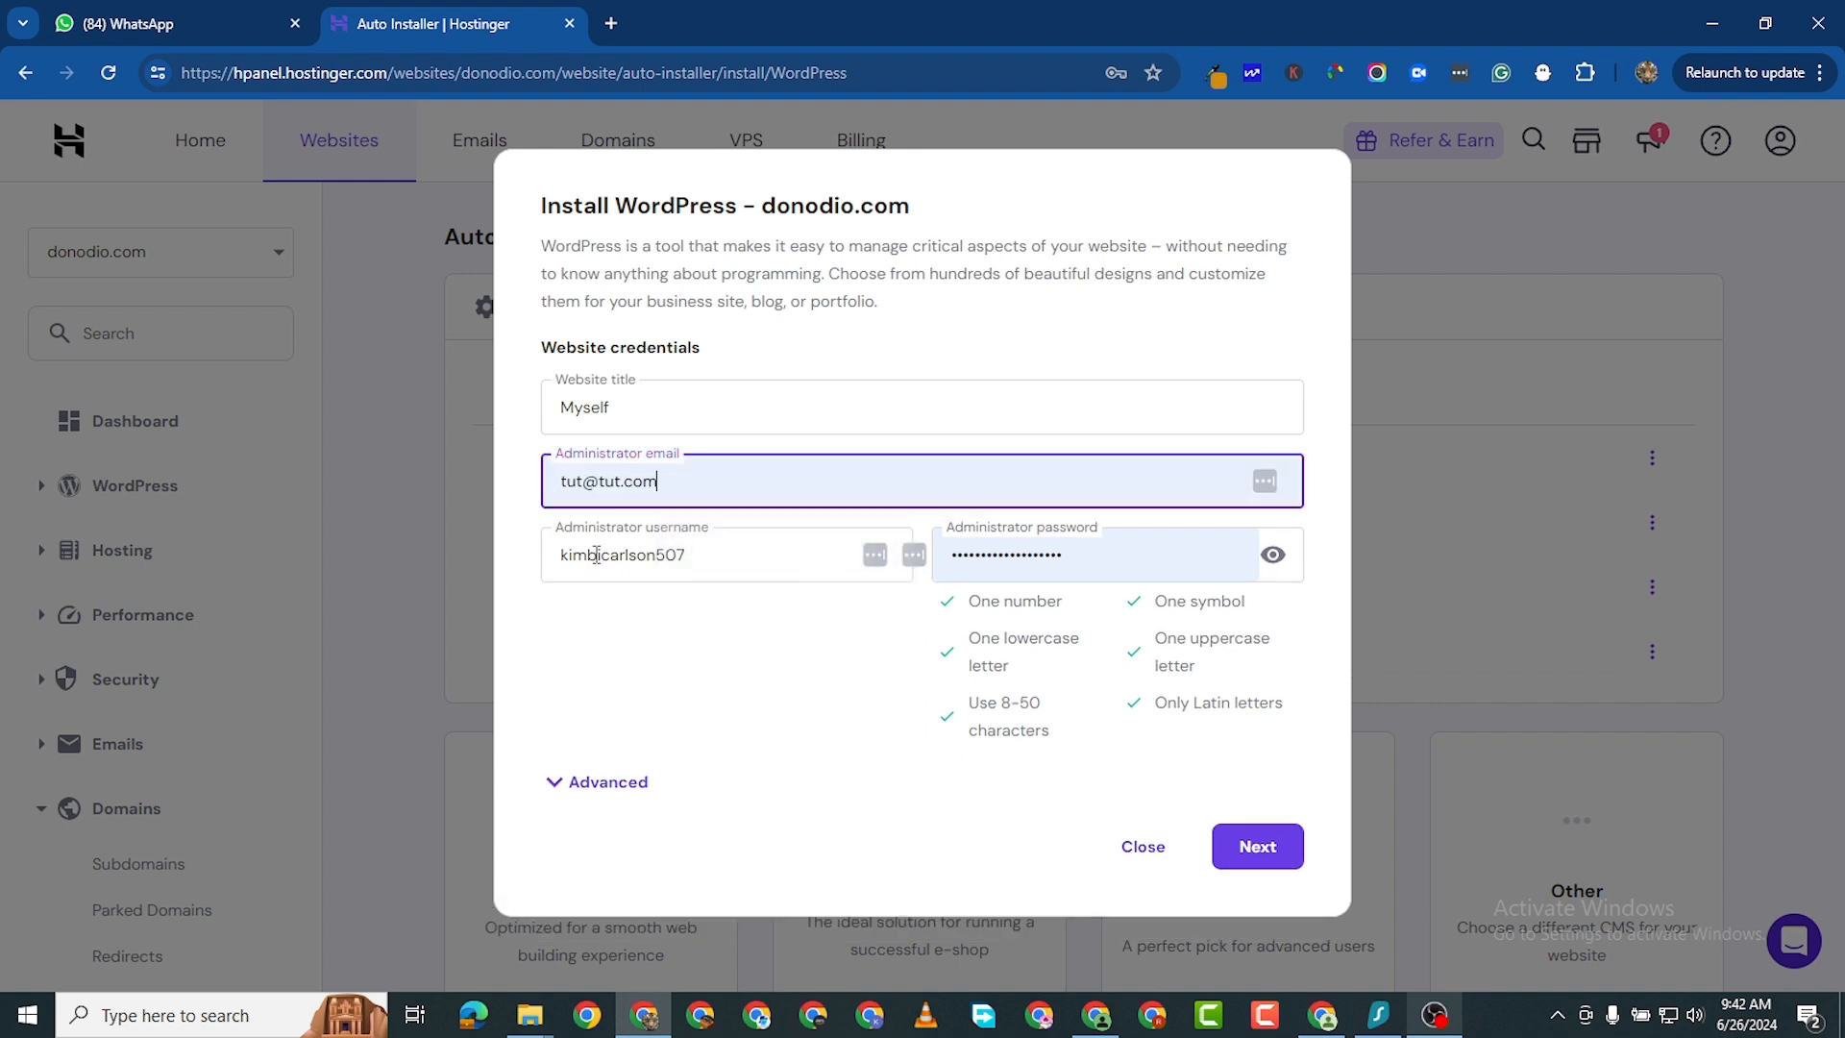
- Set the administrator username to Myself and enter a new administrator password
{"action": "double_click", "coordinate": [650, 550]}
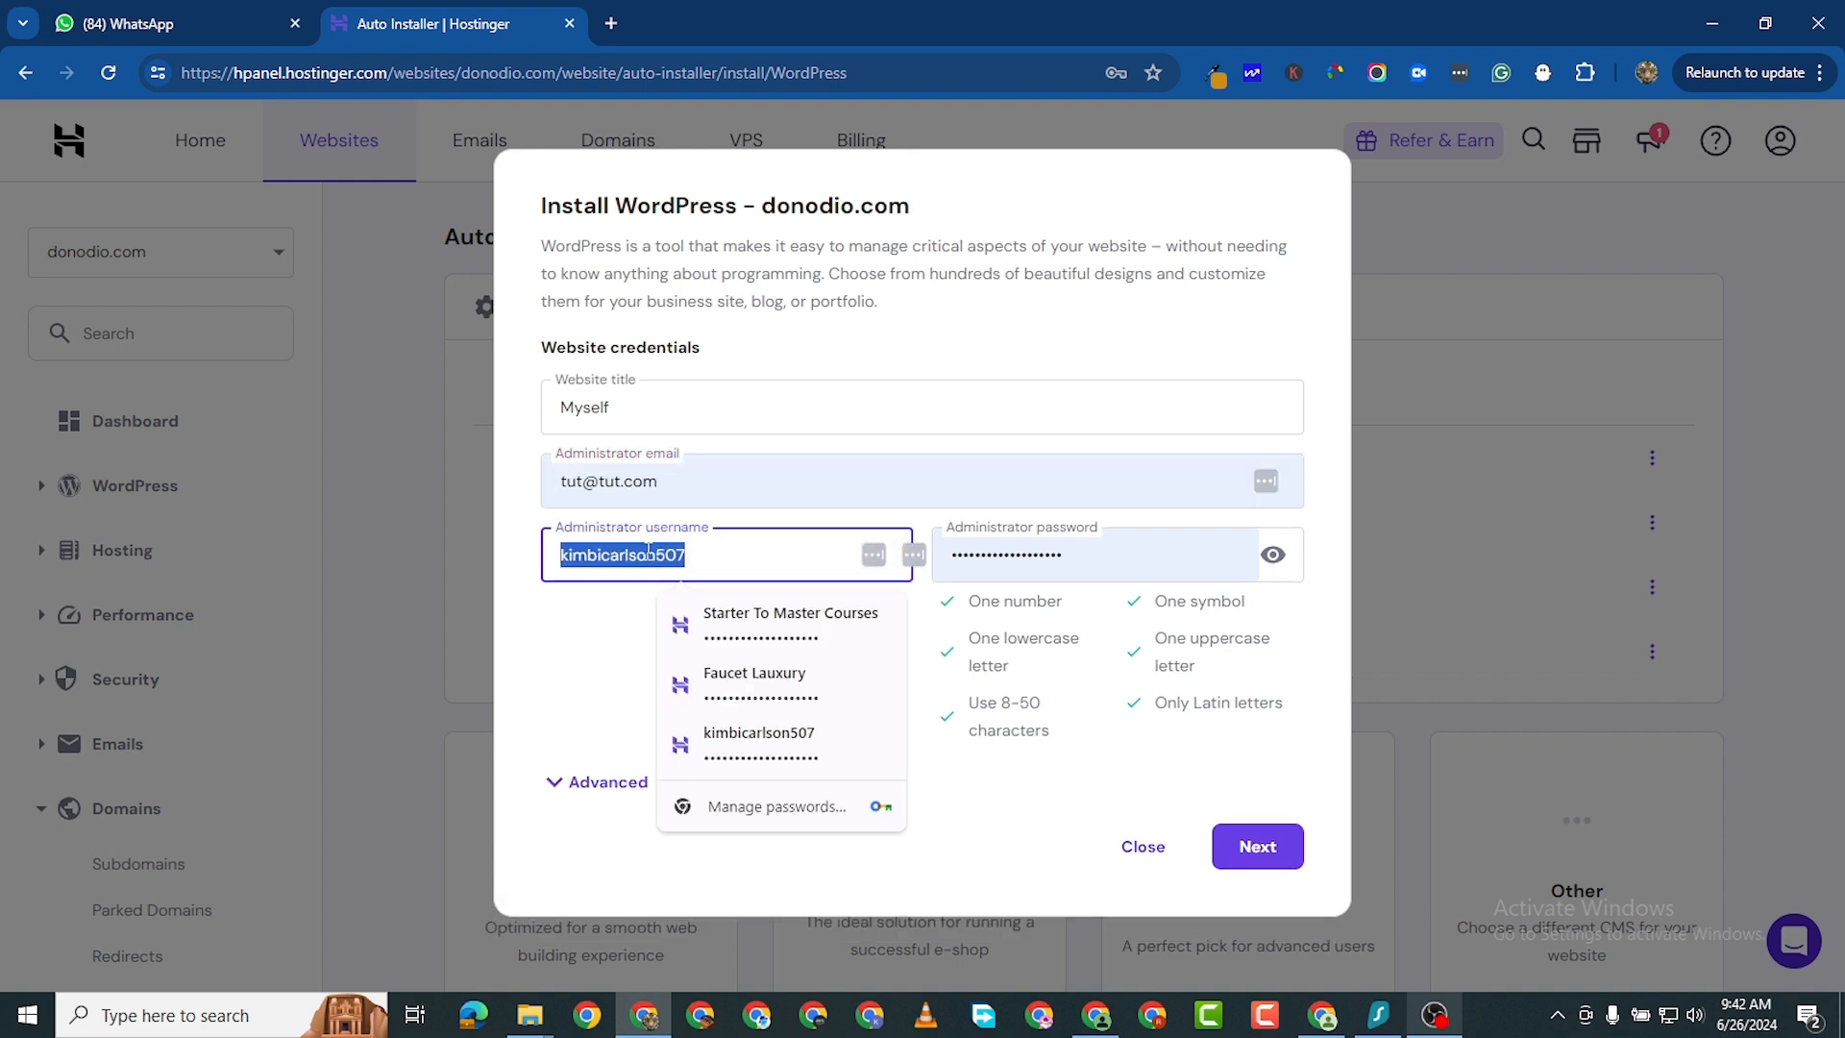
{"action": "type", "text": "Myself"}
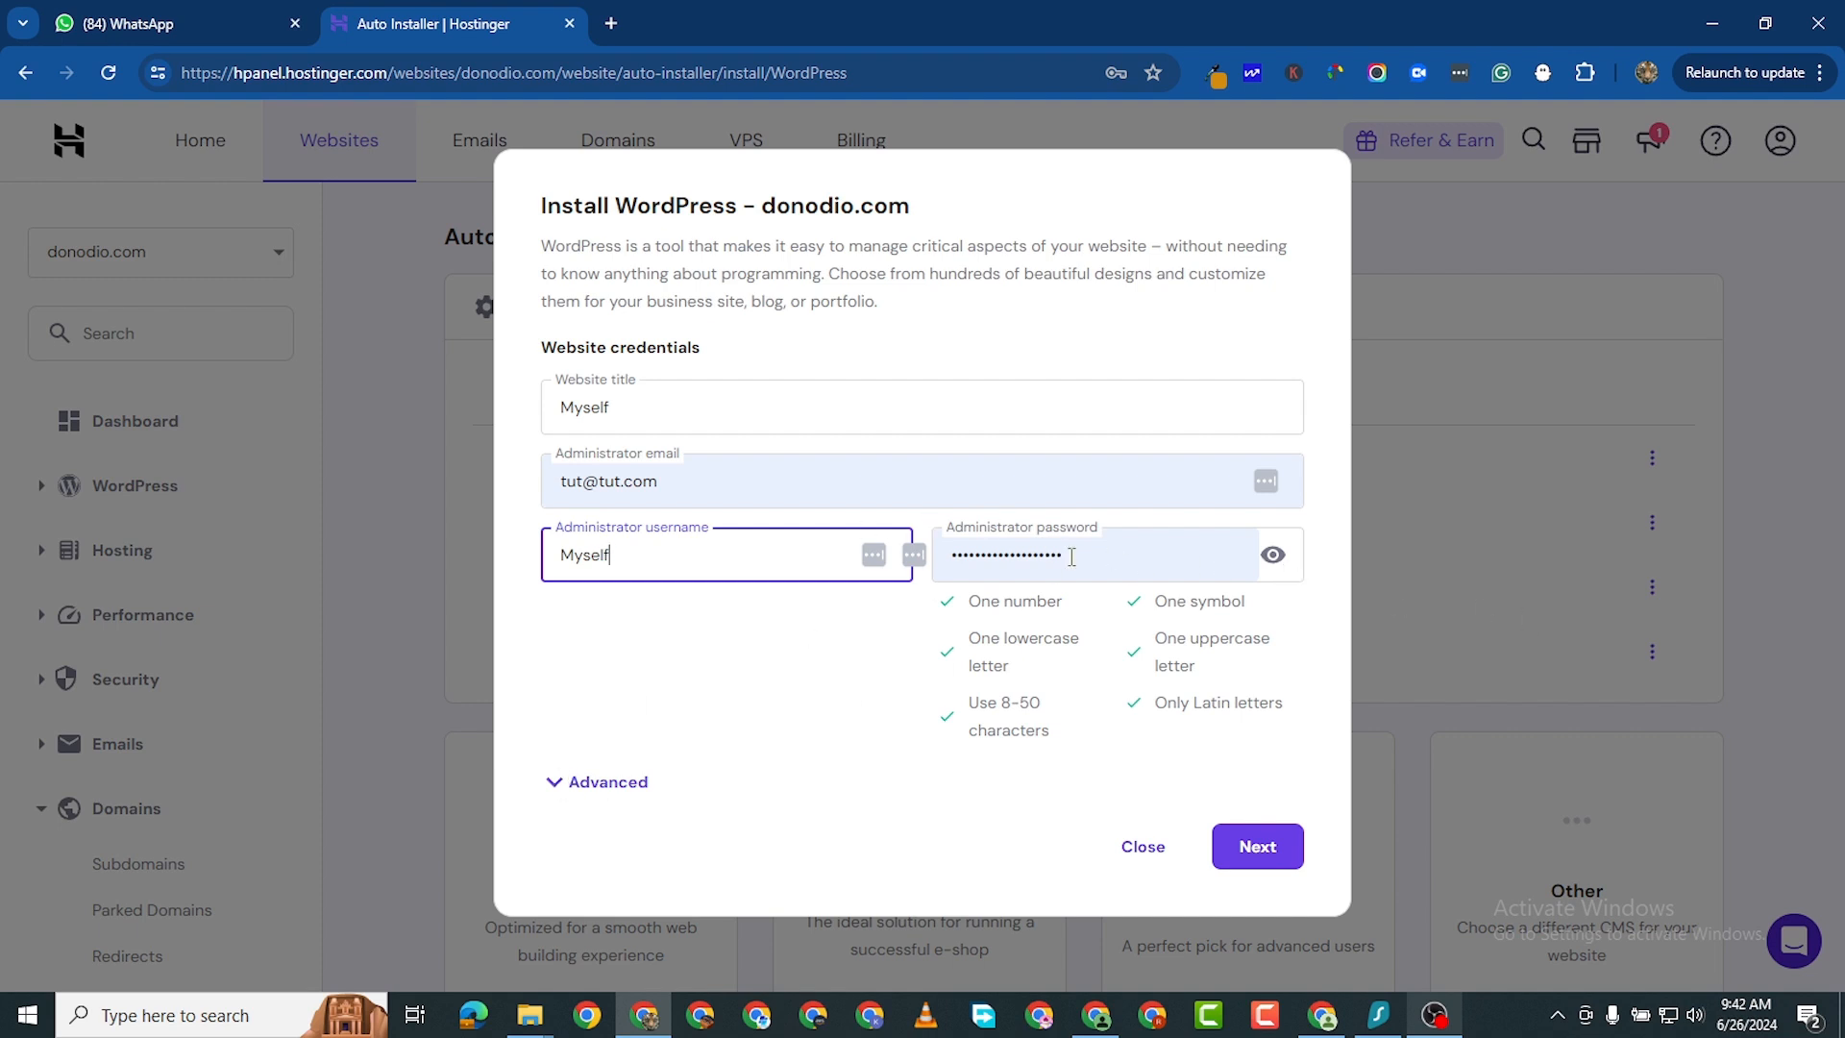
{"action": "double_click", "coordinate": [1038, 554]}
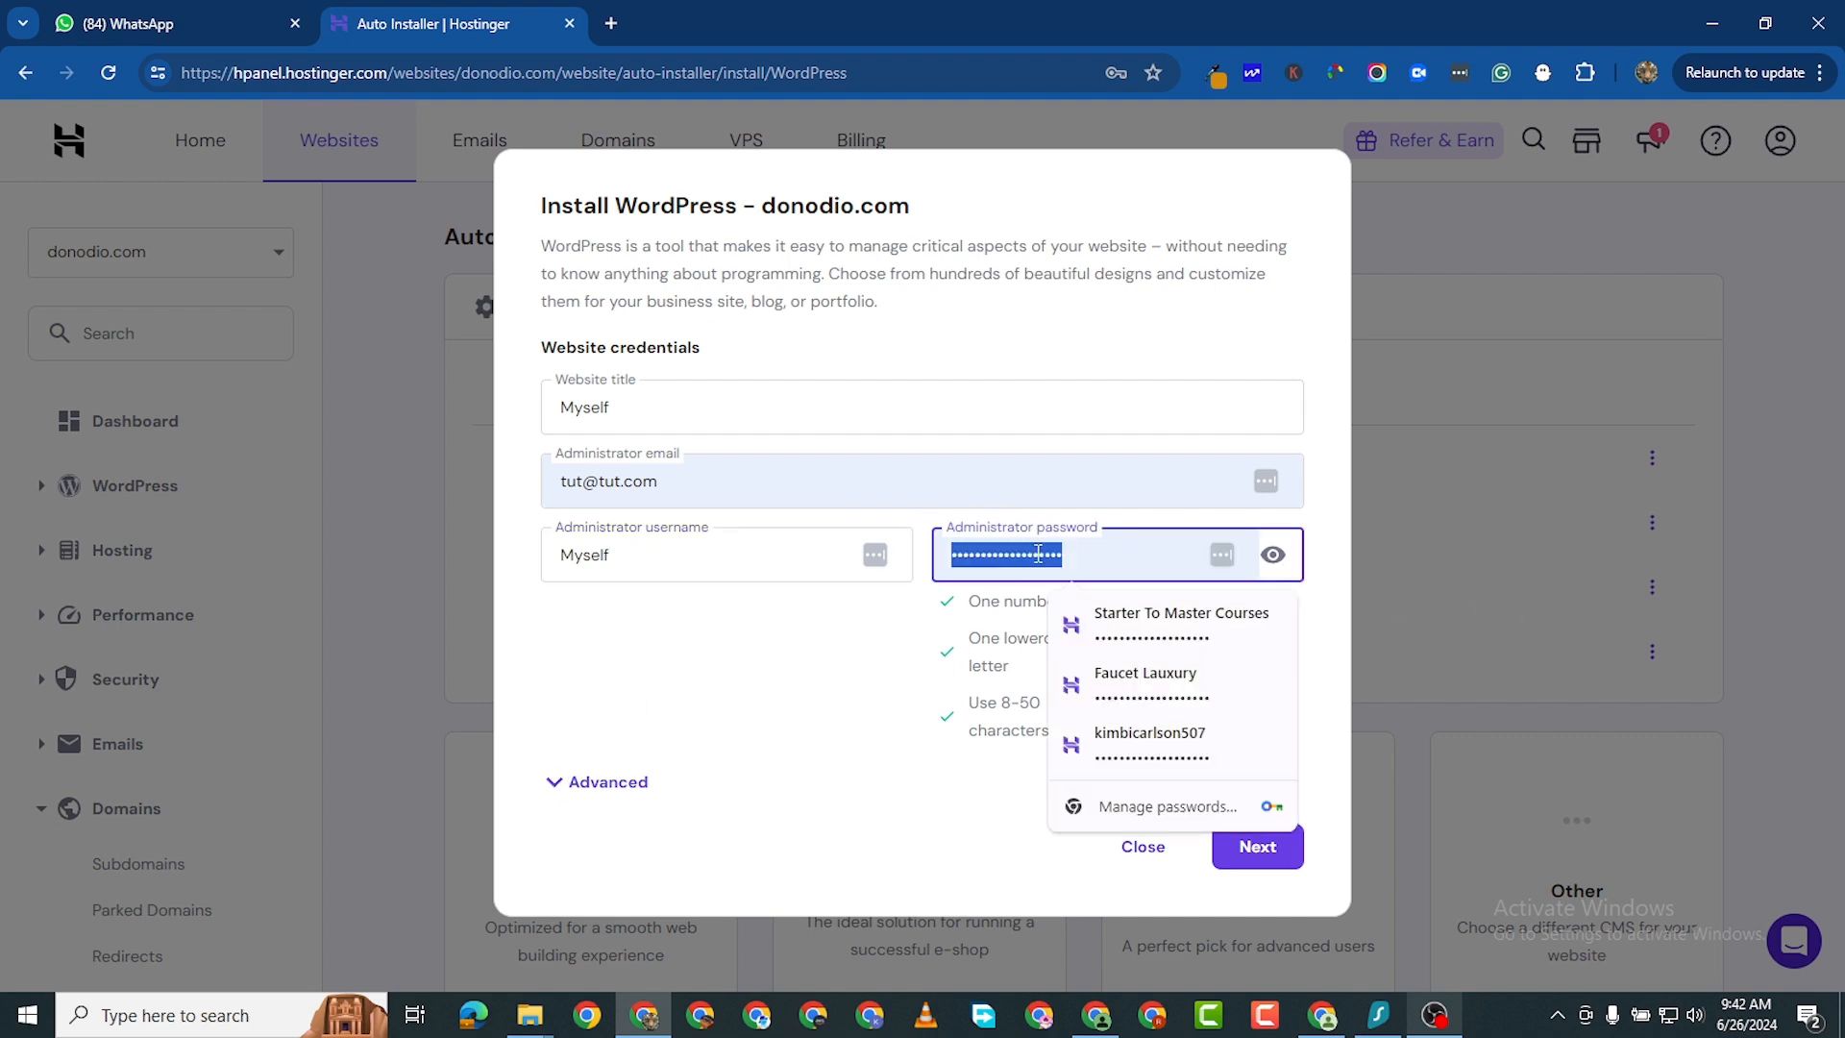
{"action": "key", "text": "BackSpace"}
{"action": "type", "text": "••"}
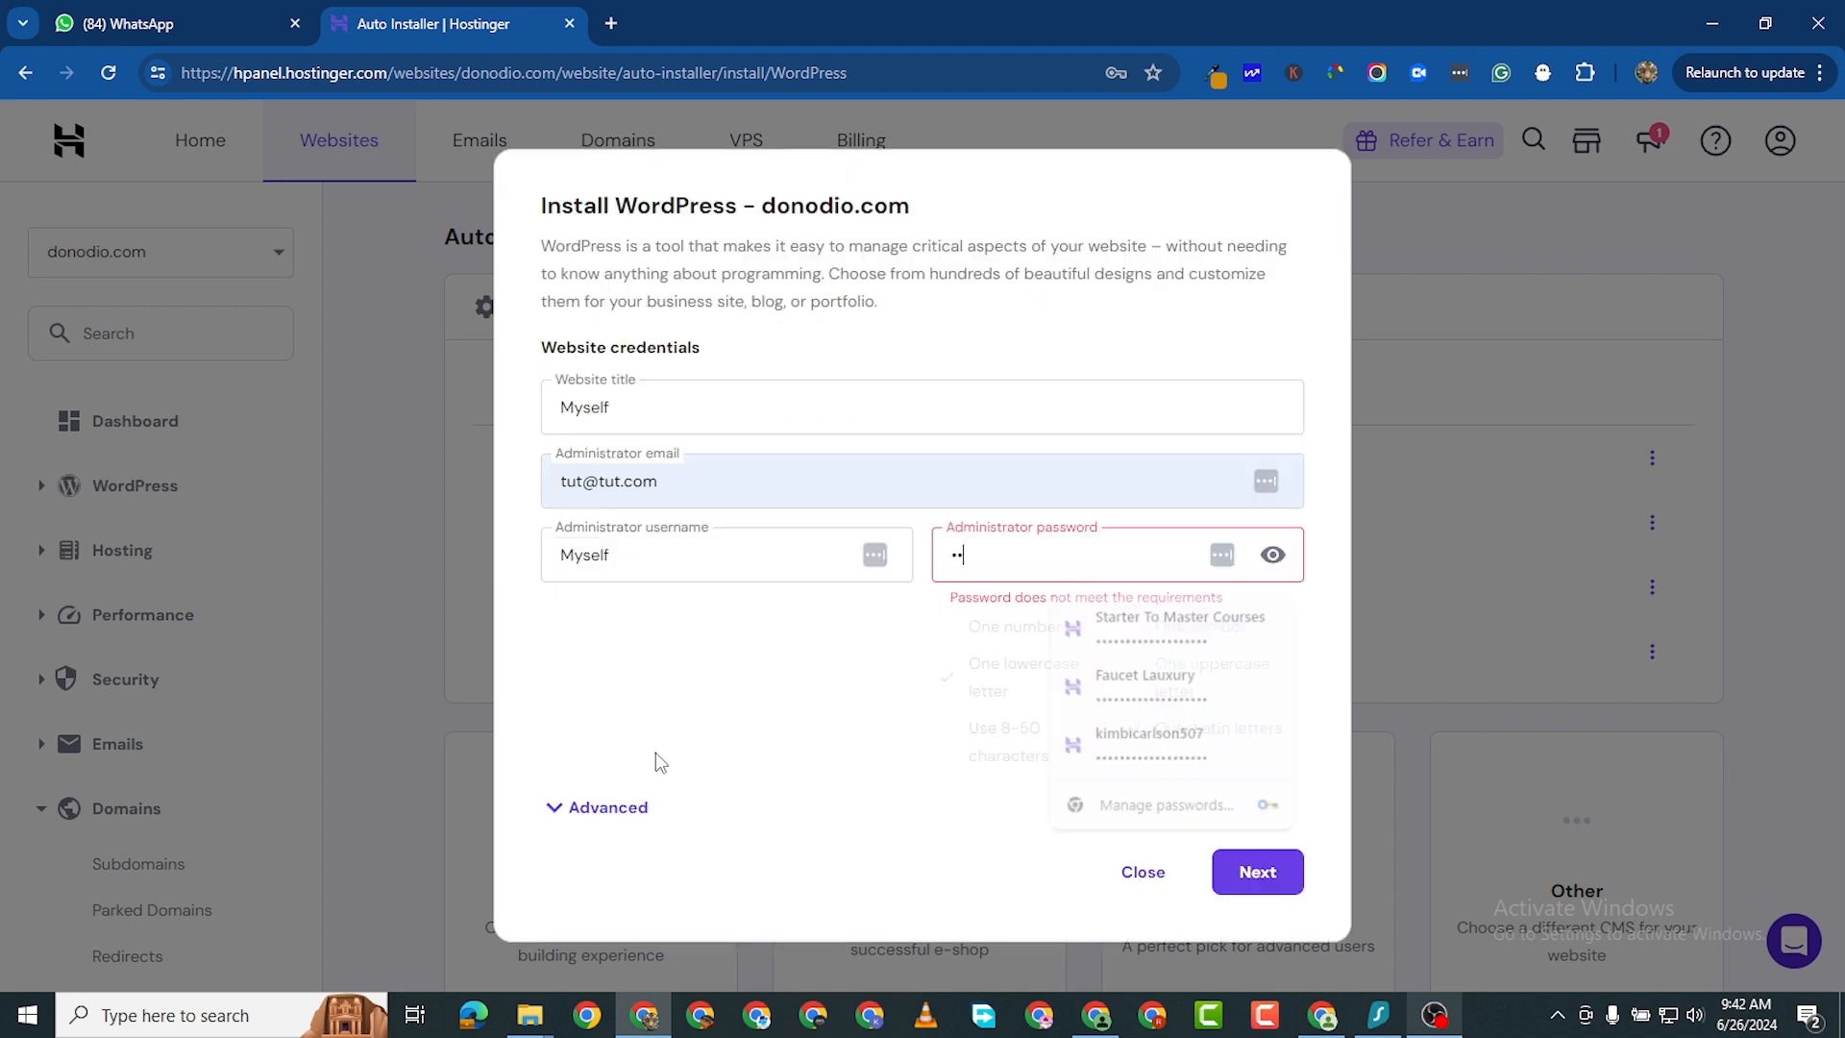
{"action": "type", "text": "•••"}
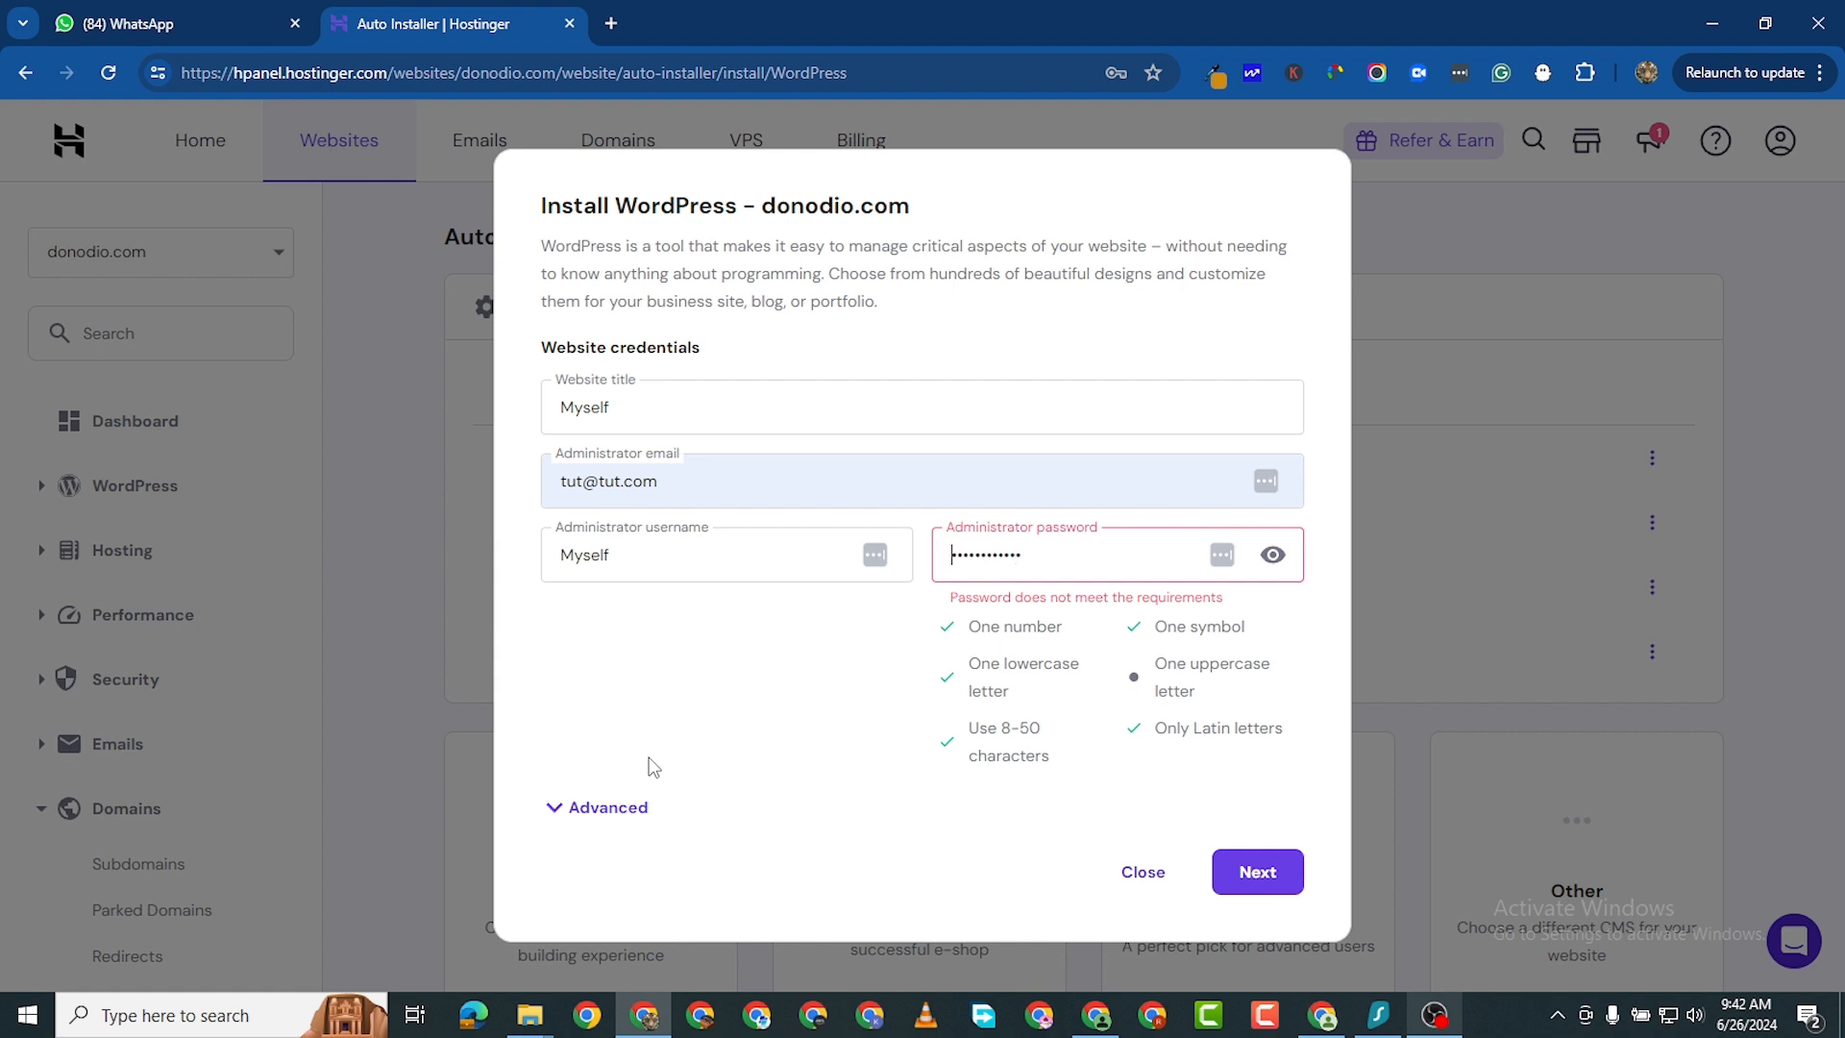
{"action": "type", "text": "A"}
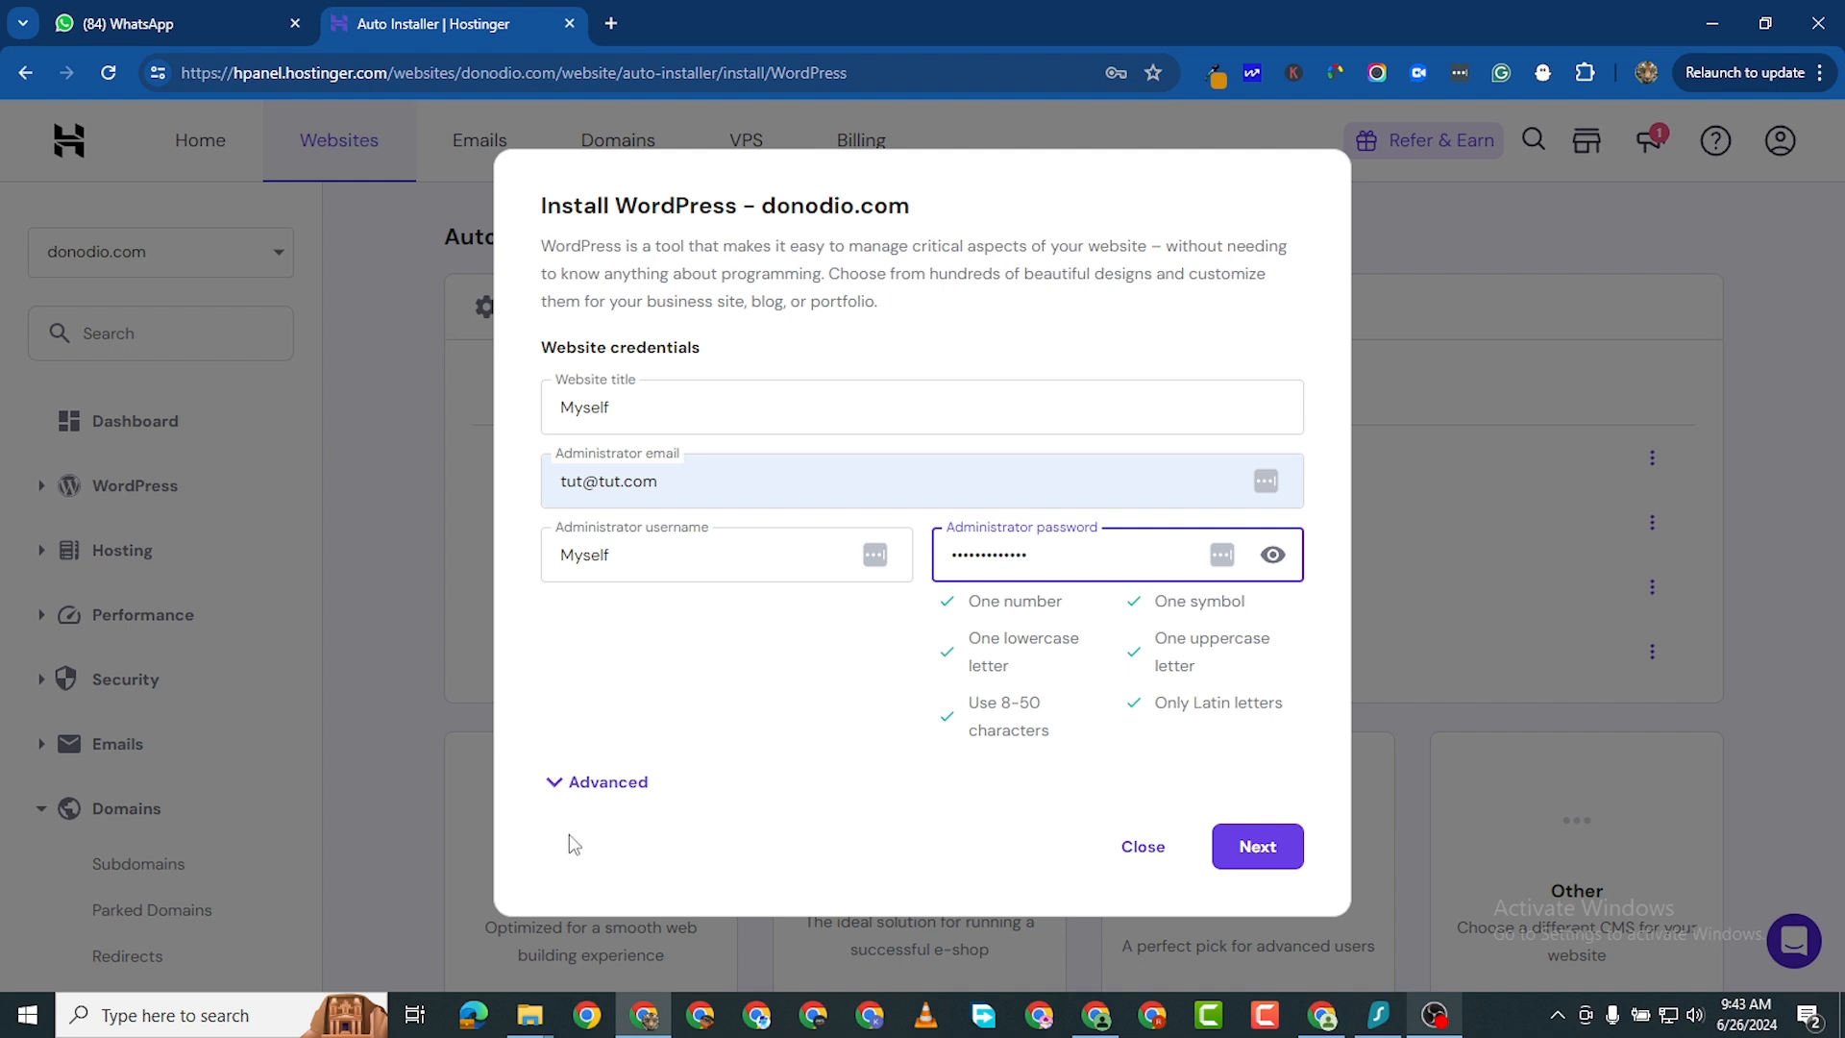
- Expand the advanced options and set the installation path to myslef.donodio.com
{"action": "left_click", "coordinate": [564, 786]}
{"action": "scroll", "coordinate": [673, 768], "scroll_direction": "down", "scroll_amount": 2}
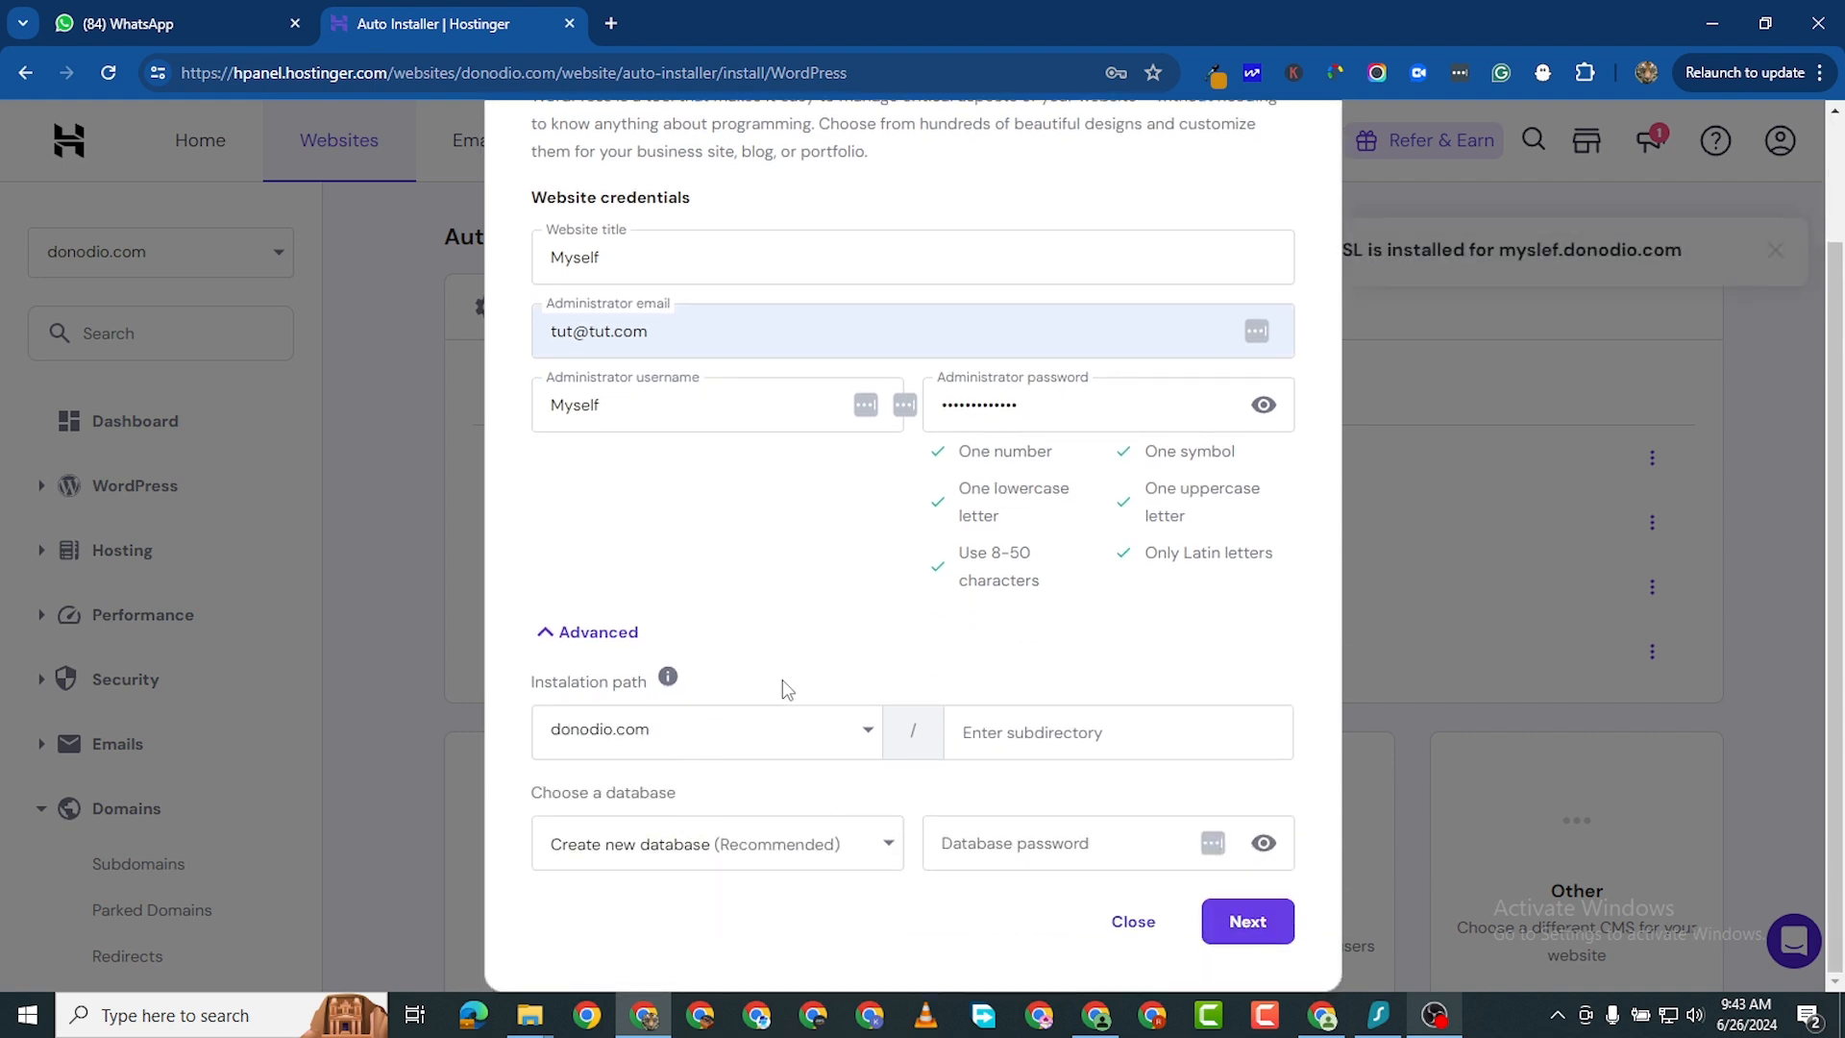
{"action": "left_click", "coordinate": [817, 730]}
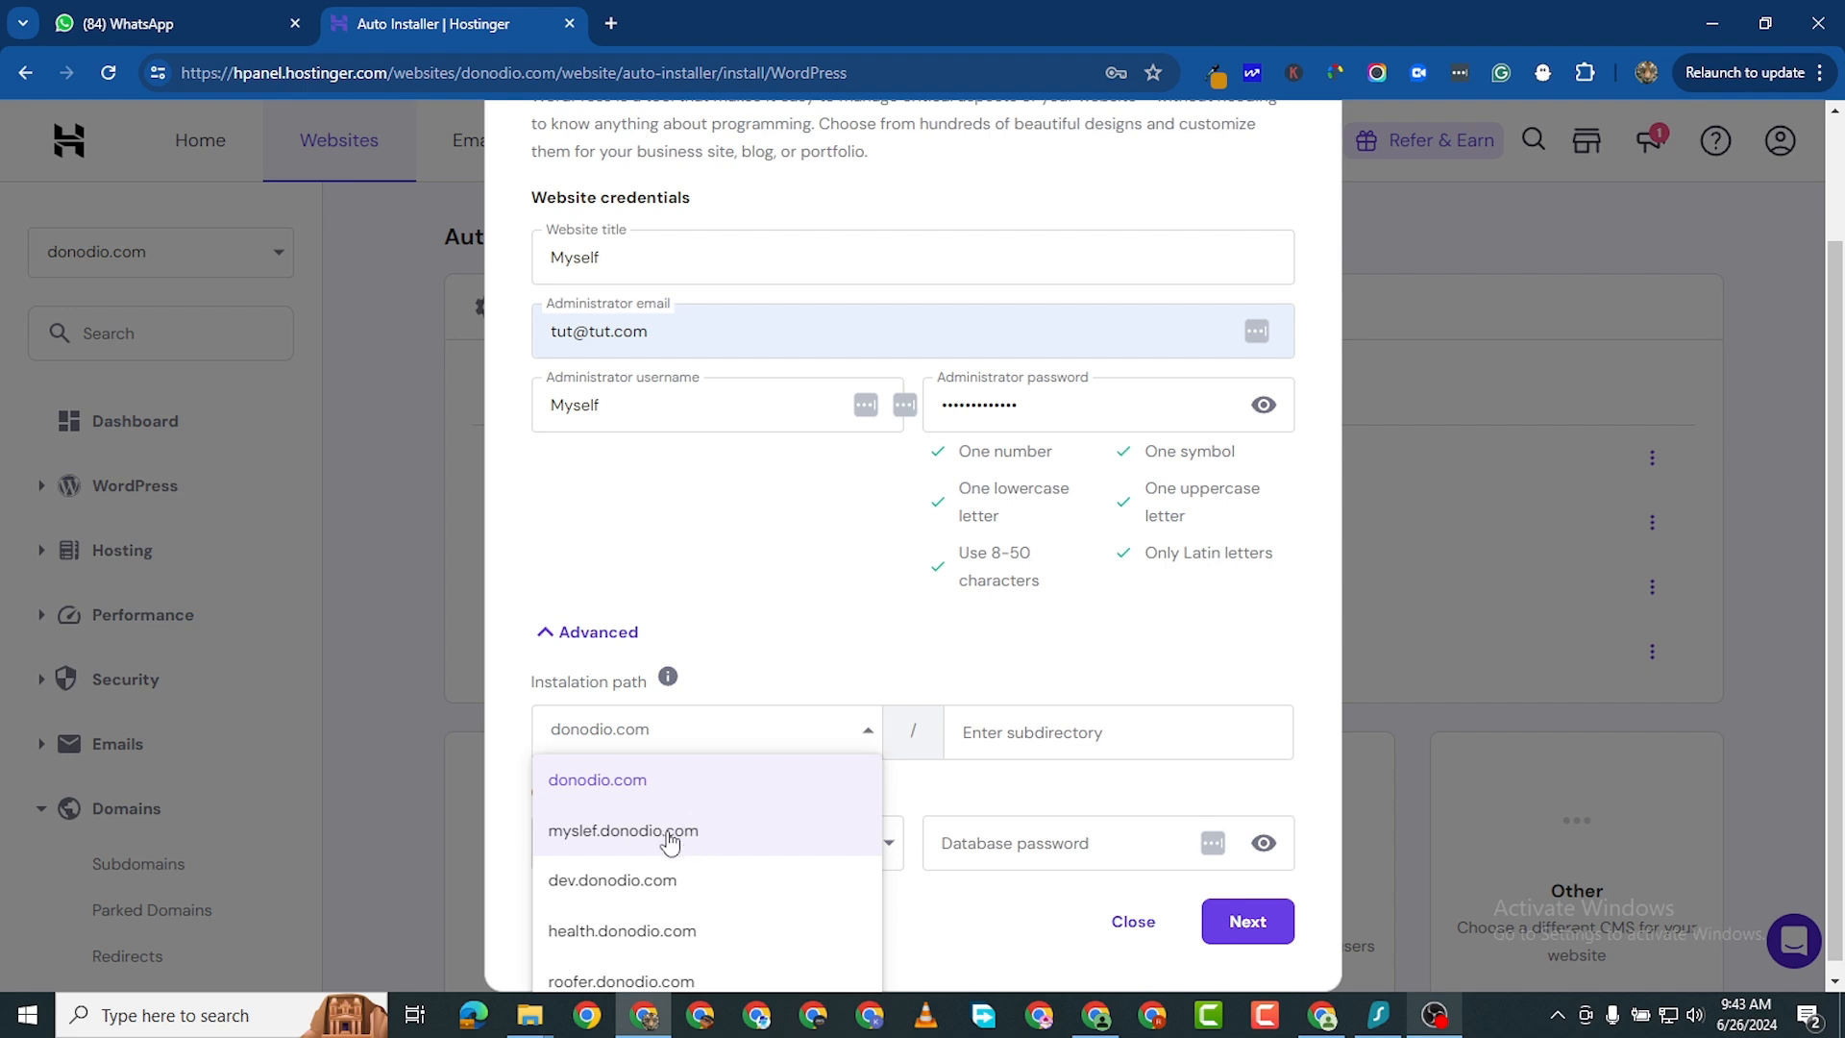
{"action": "left_click", "coordinate": [677, 834]}
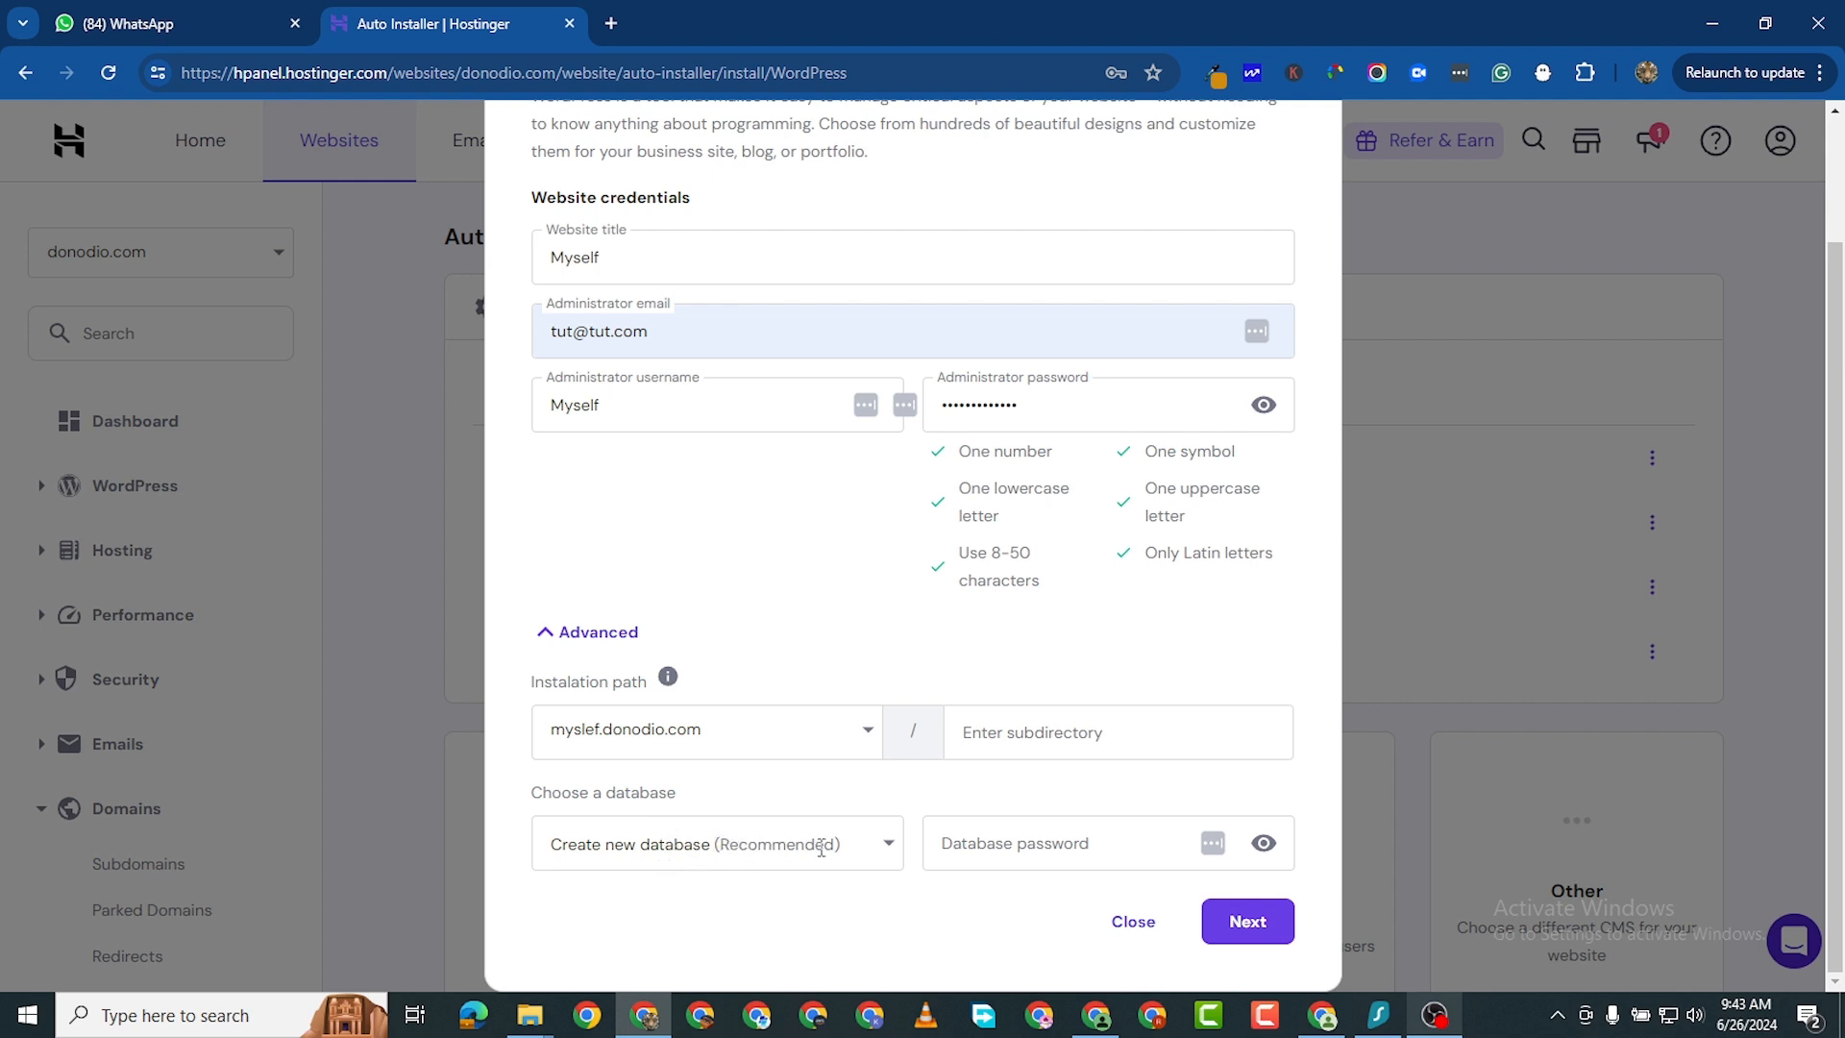
- Choose to create a new database for the installation
{"action": "left_click", "coordinate": [882, 855]}
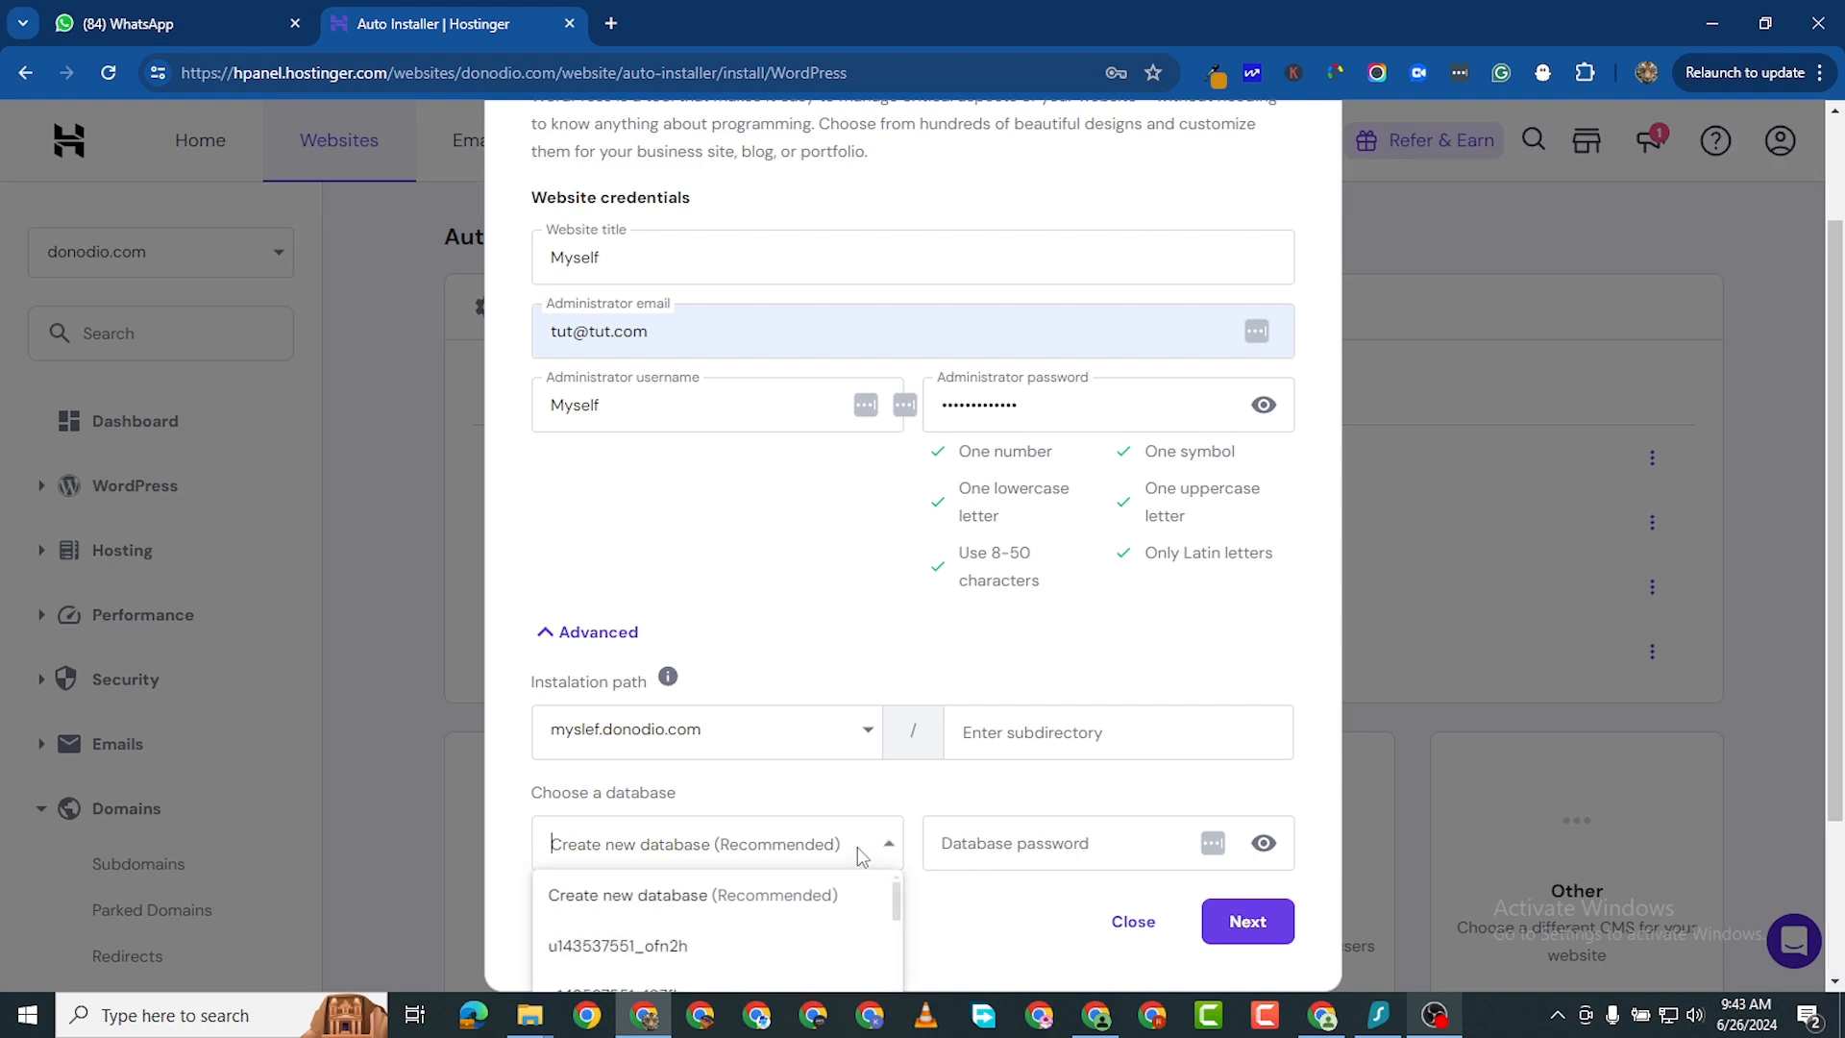
{"action": "scroll", "coordinate": [836, 932], "scroll_direction": "down", "scroll_amount": 2}
{"action": "scroll", "coordinate": [825, 951], "scroll_direction": "up", "scroll_amount": 3}
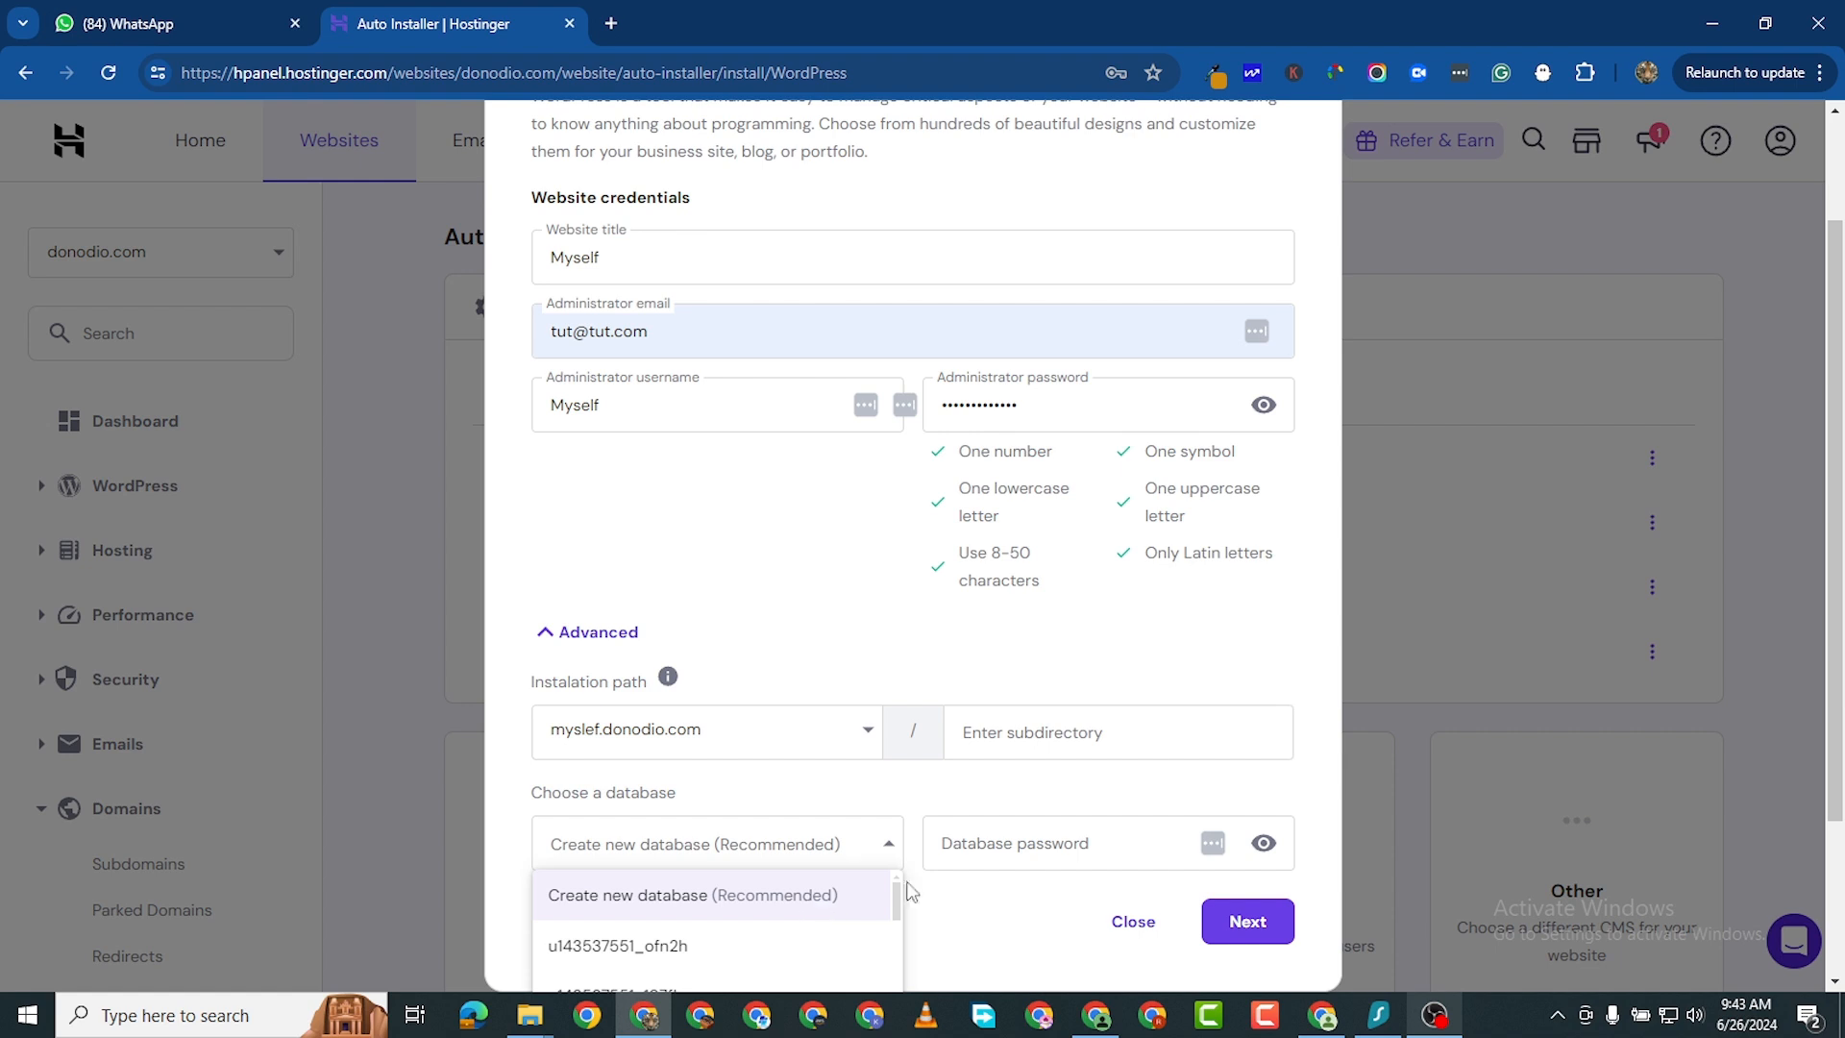
{"action": "left_click", "coordinate": [812, 904]}
- Continue to the next page and keep WordPress version 6.5.5 (Recommended)
{"action": "left_click", "coordinate": [1246, 920]}
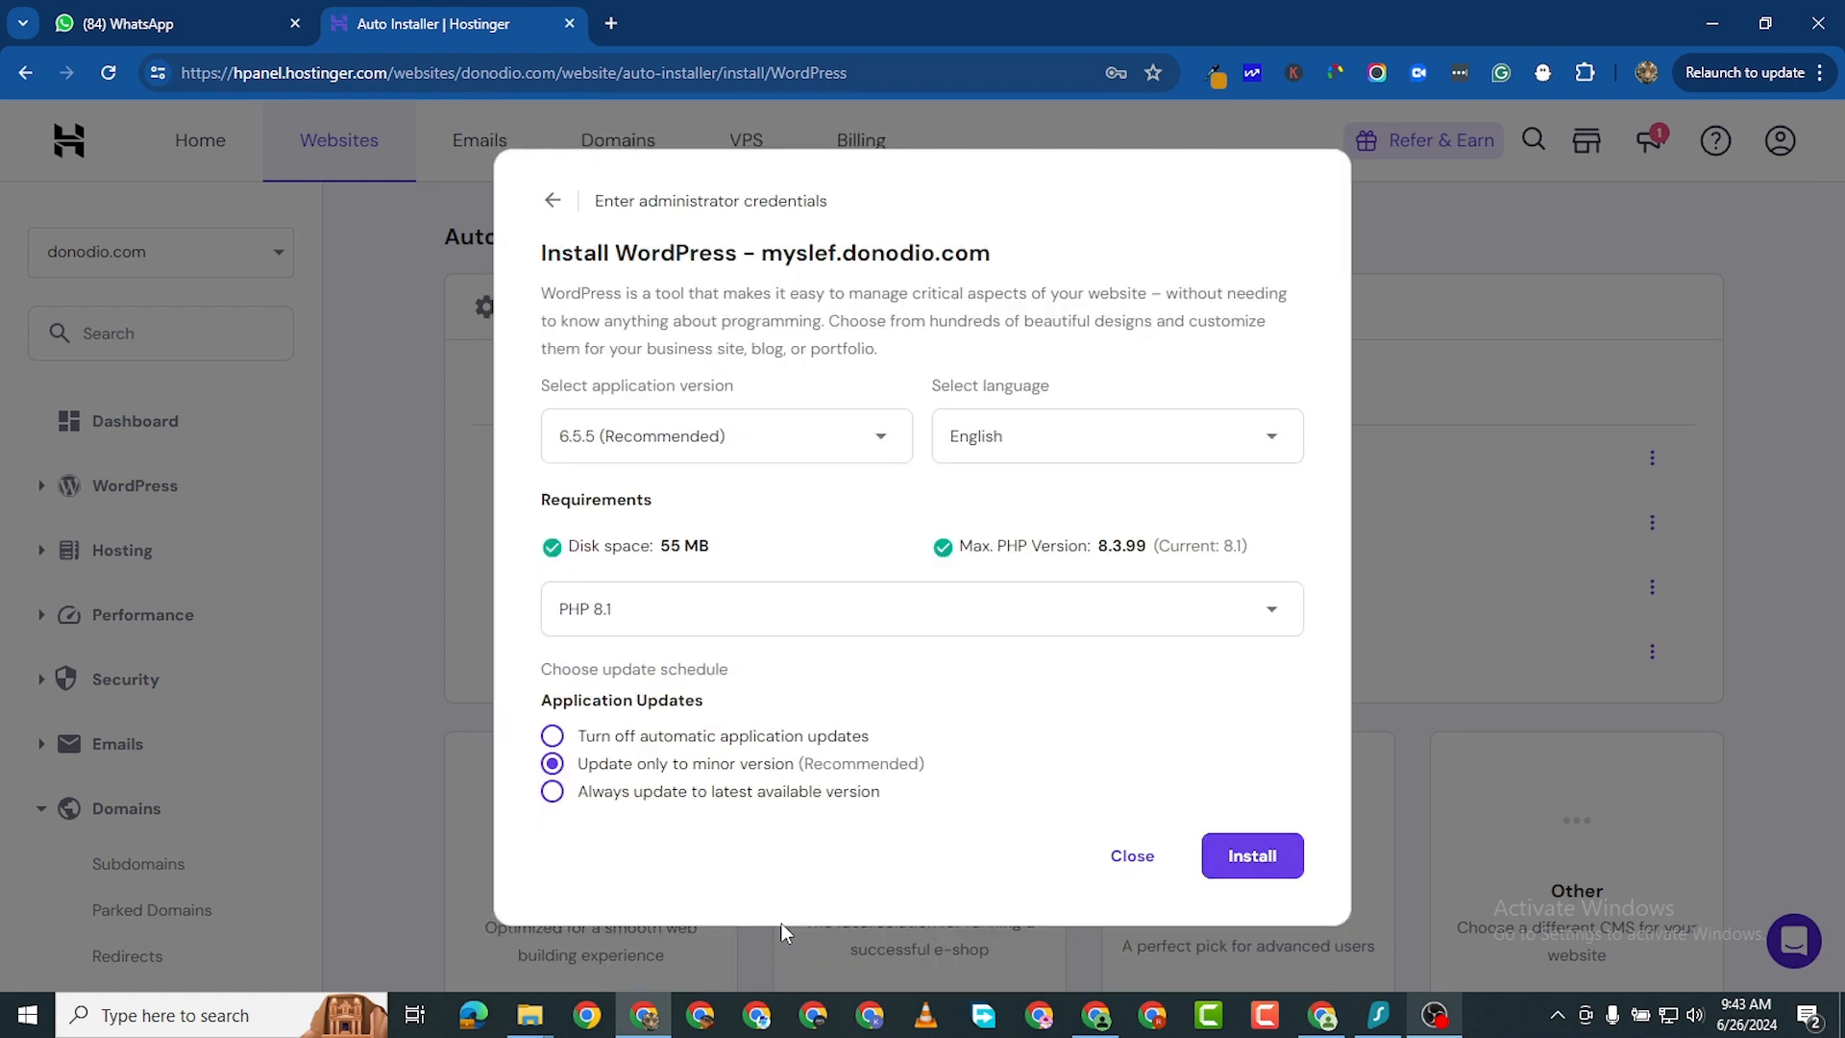
{"action": "left_click", "coordinate": [814, 438]}
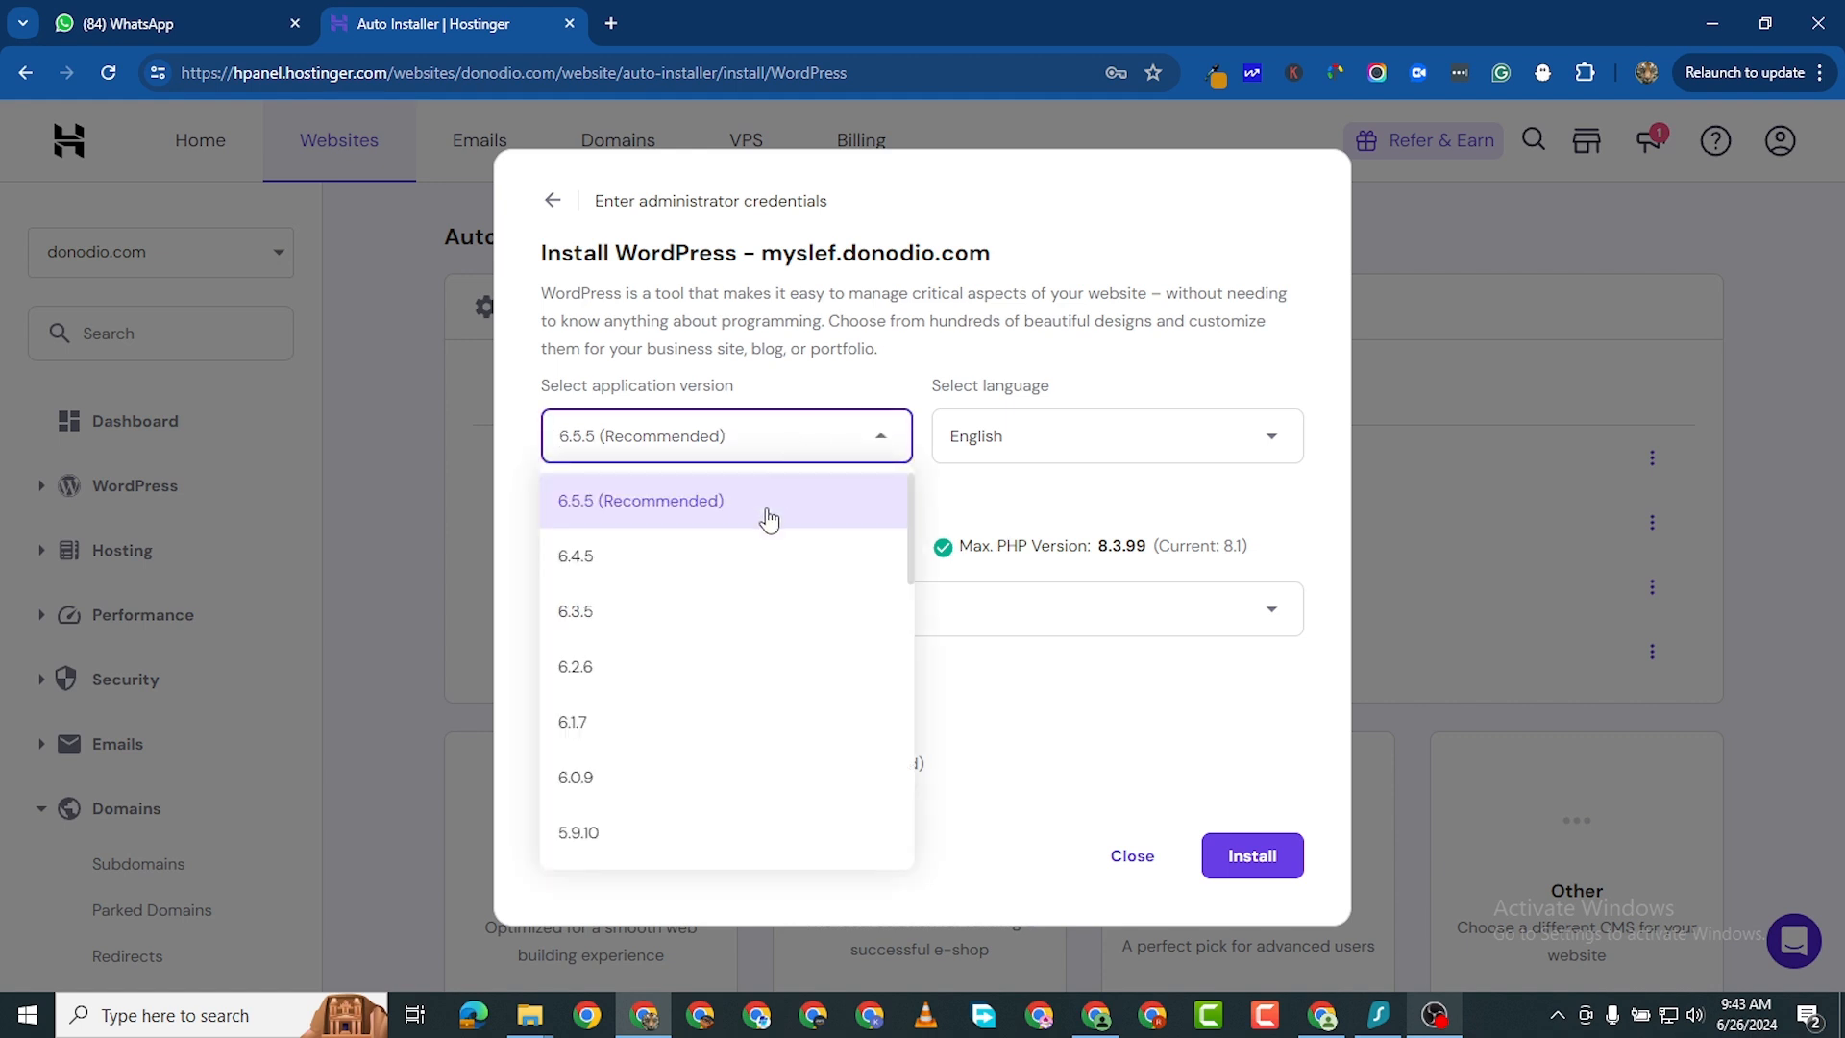
{"action": "left_click", "coordinate": [769, 518]}
- Set the site language to German
{"action": "left_click", "coordinate": [1110, 450]}
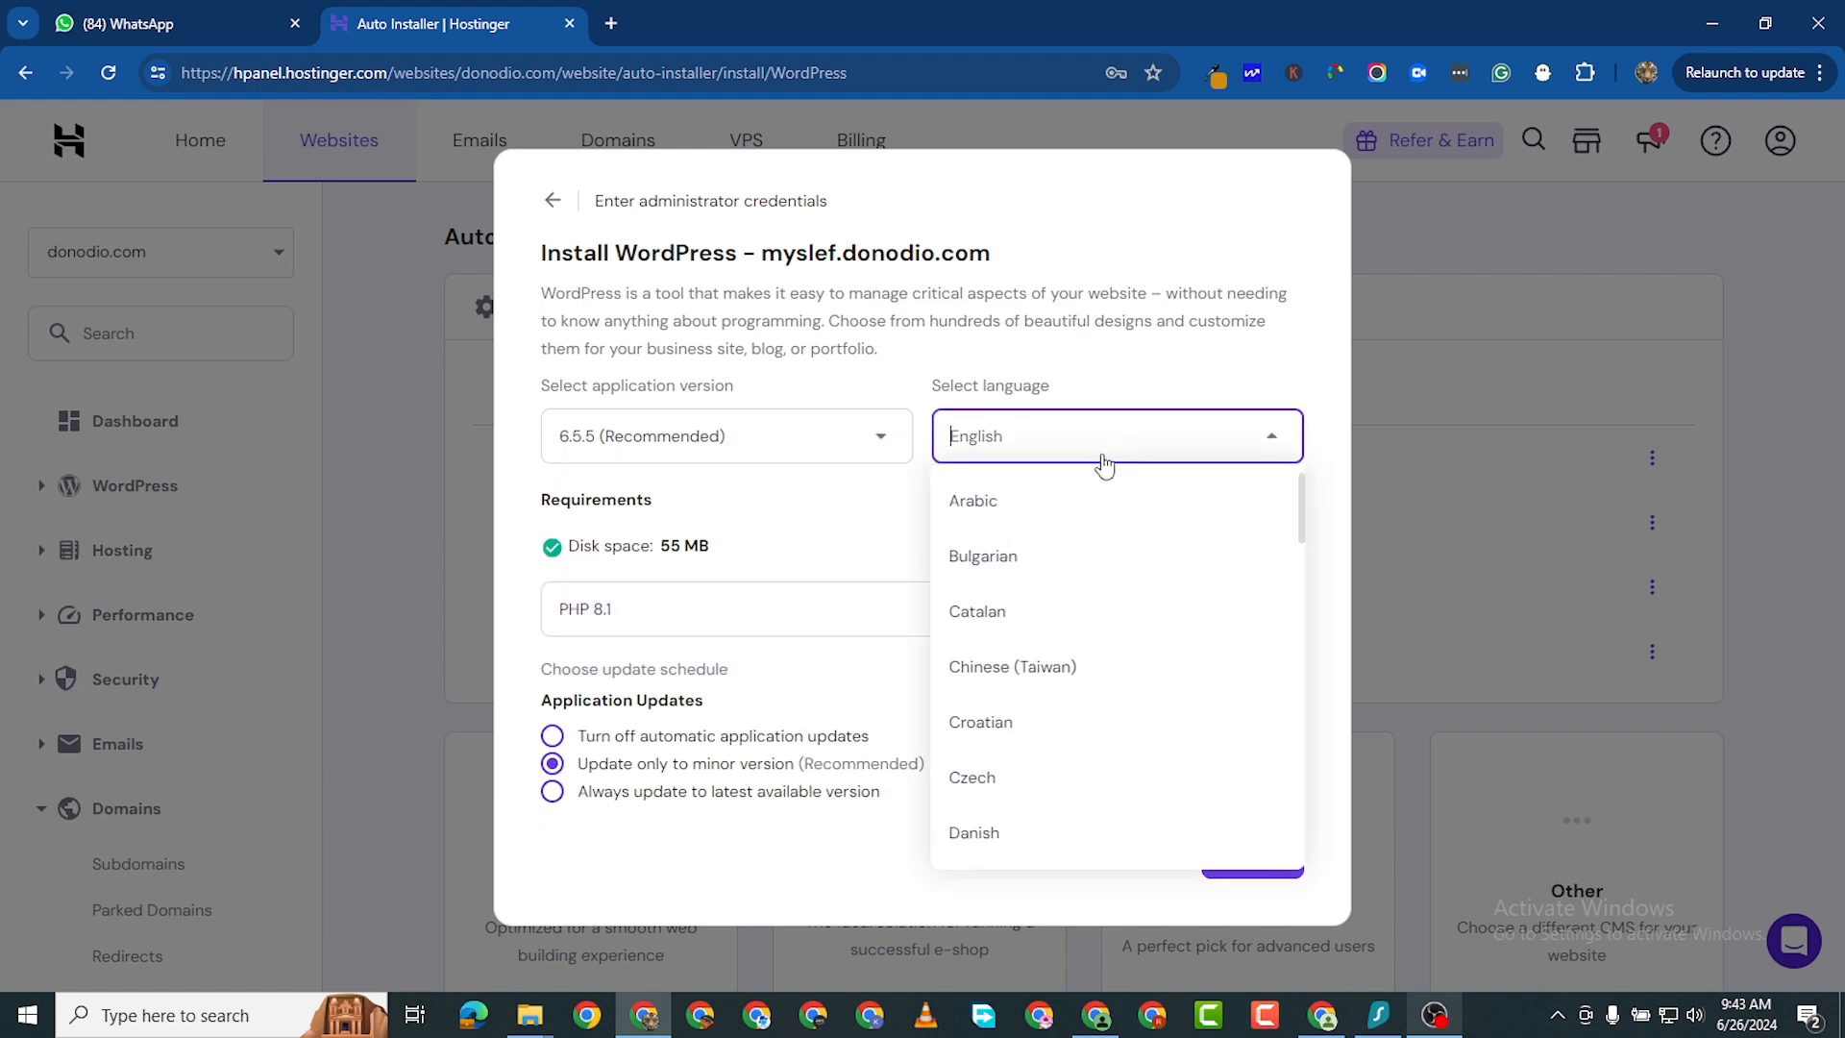
{"action": "scroll", "coordinate": [1016, 753], "scroll_direction": "down", "scroll_amount": 7}
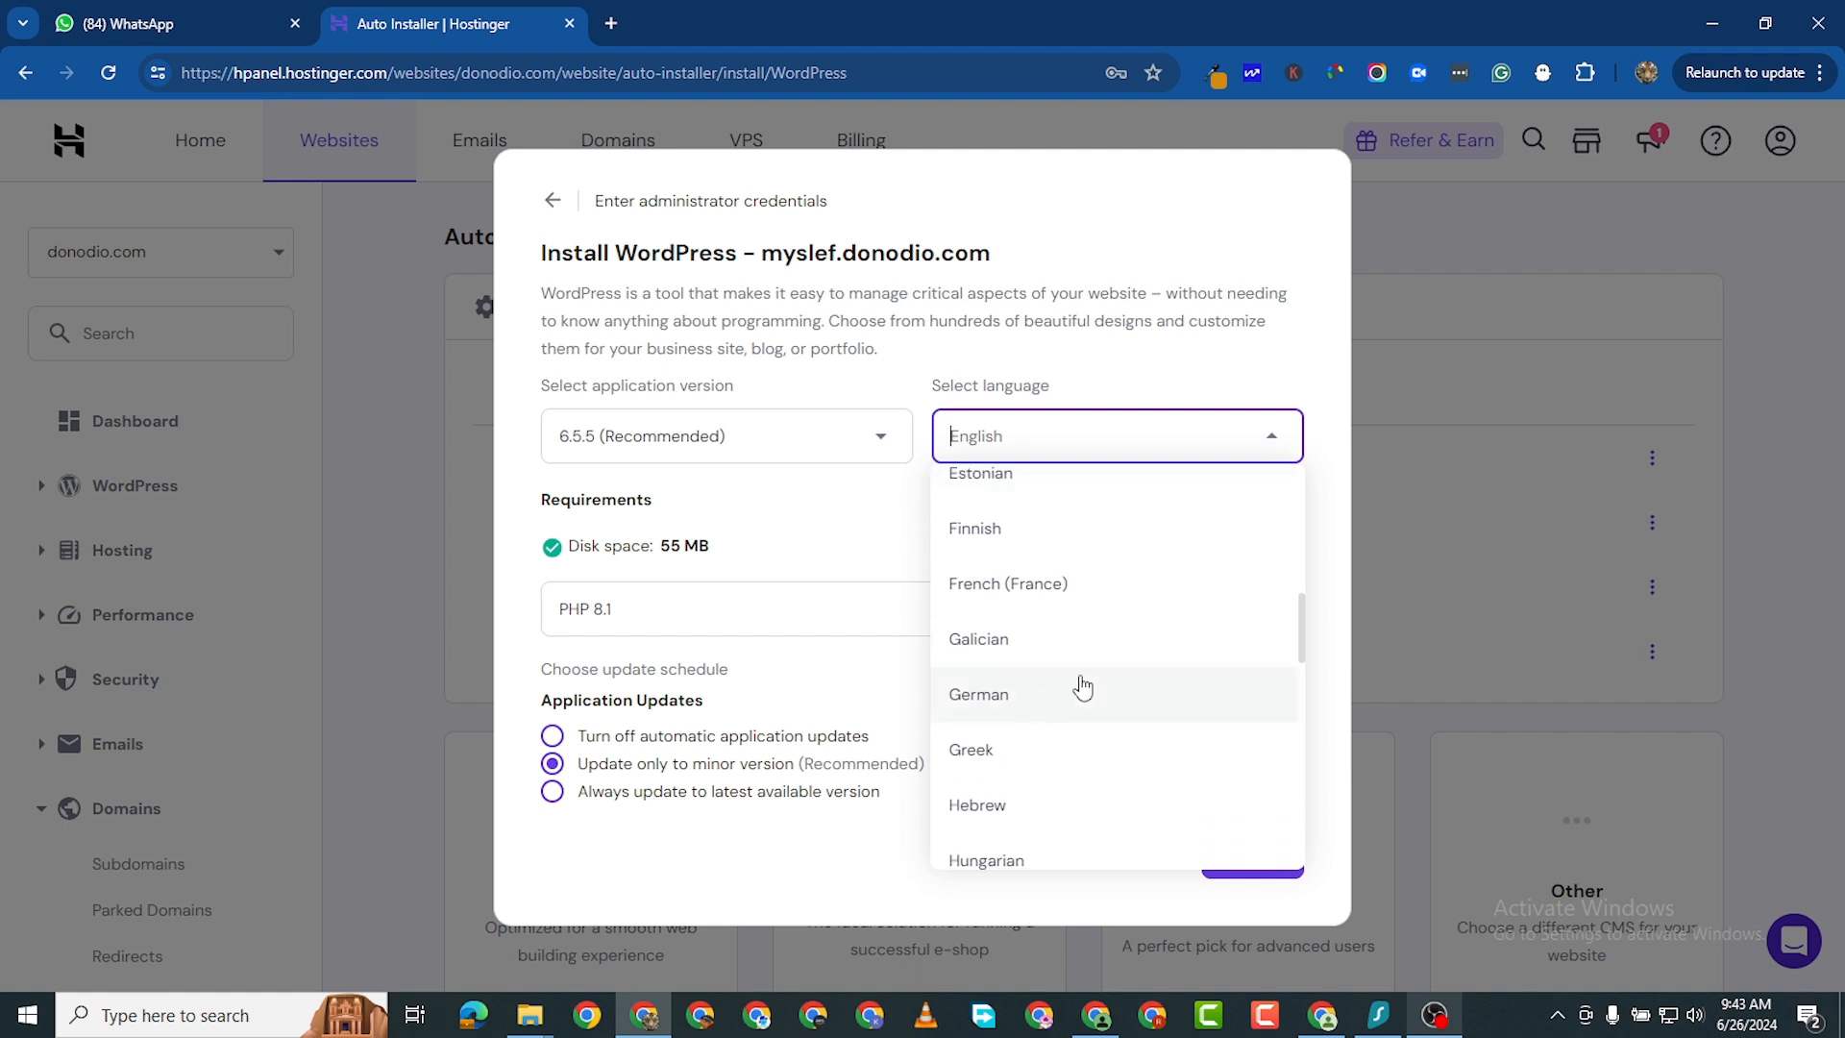
{"action": "left_click", "coordinate": [1089, 691]}
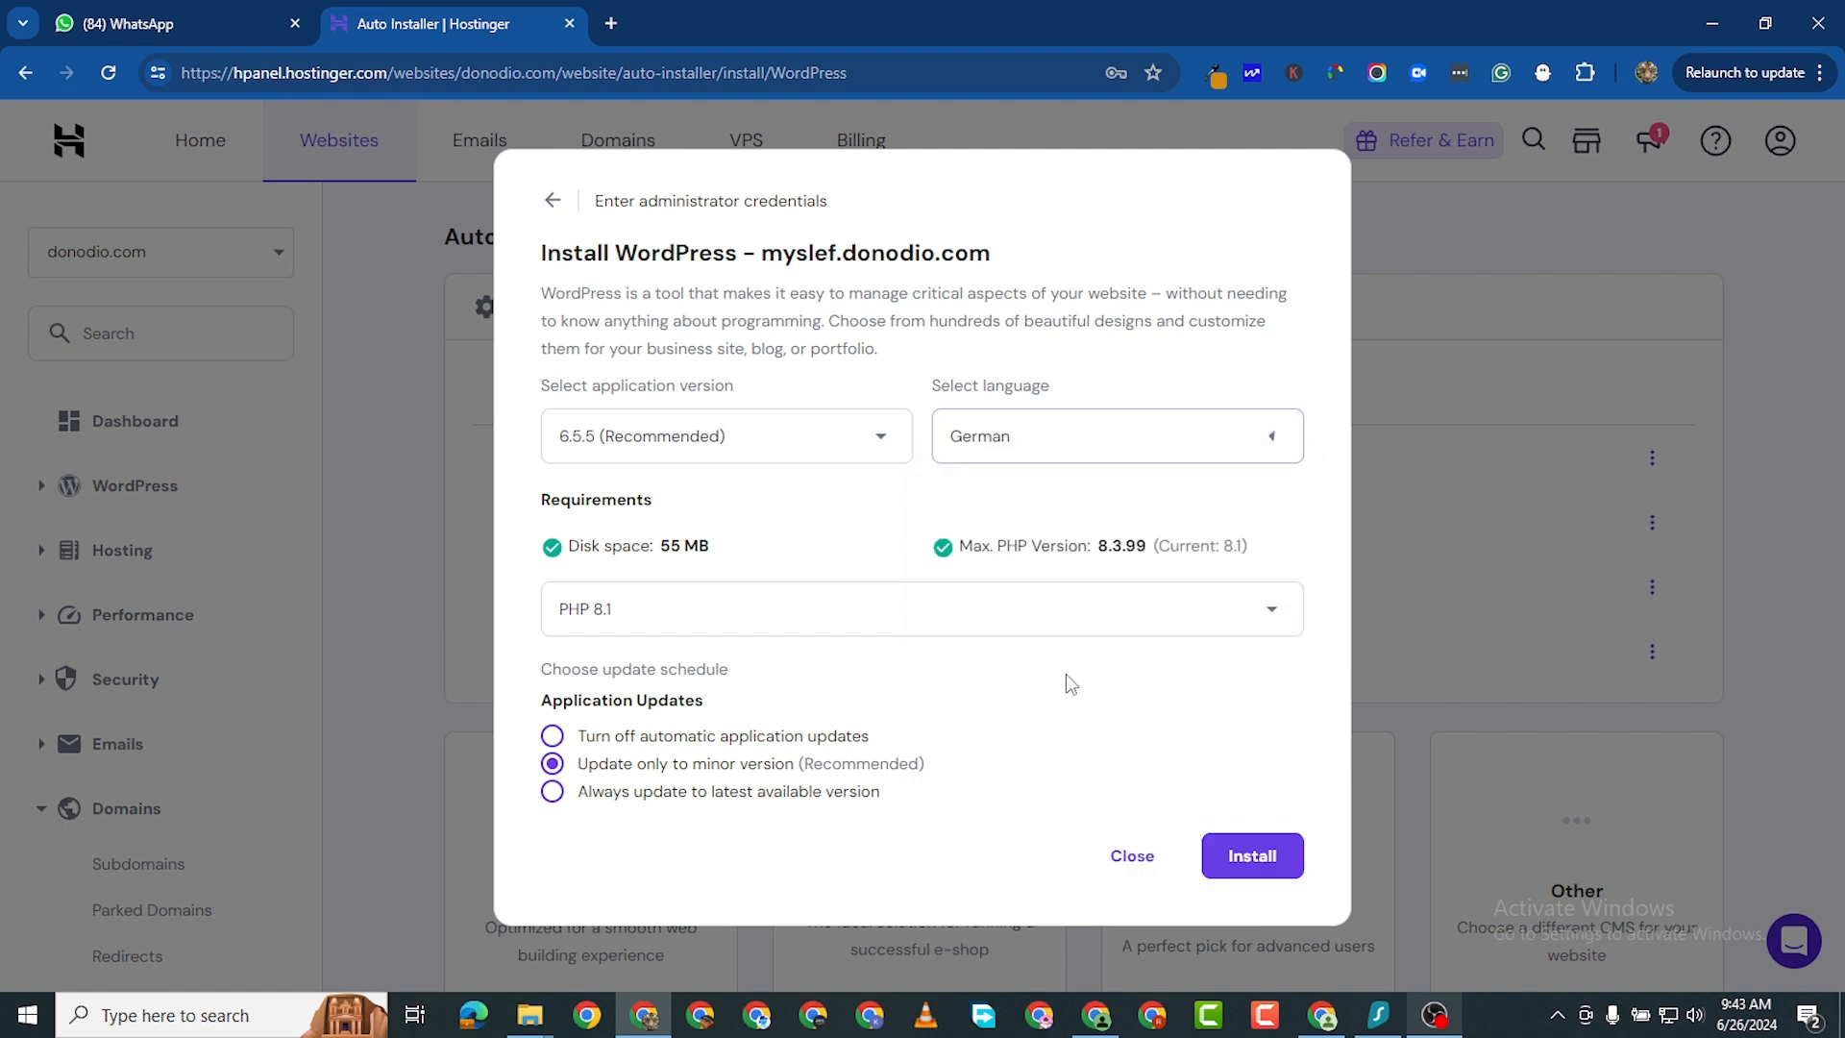
- Set the site language to English and the PHP version to PHP 8.3
{"action": "left_click", "coordinate": [1091, 447]}
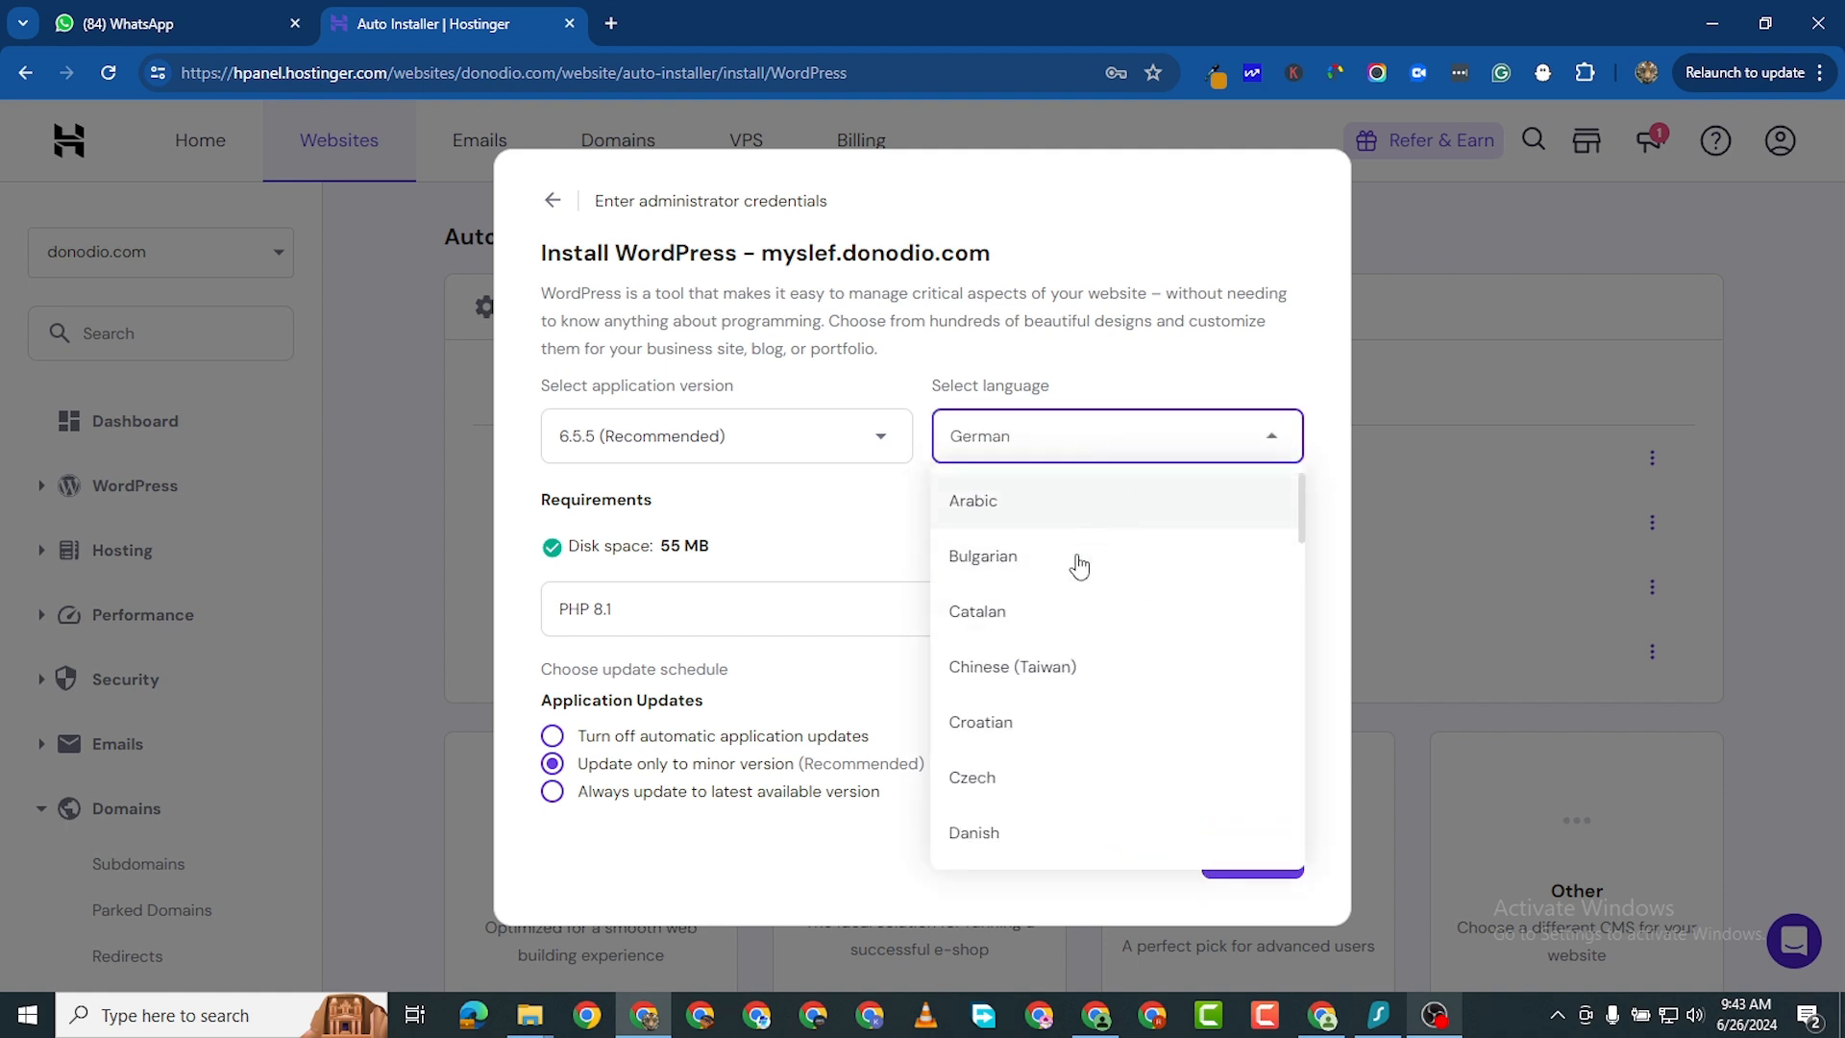
{"action": "scroll", "coordinate": [1077, 715], "scroll_direction": "down", "scroll_amount": 3}
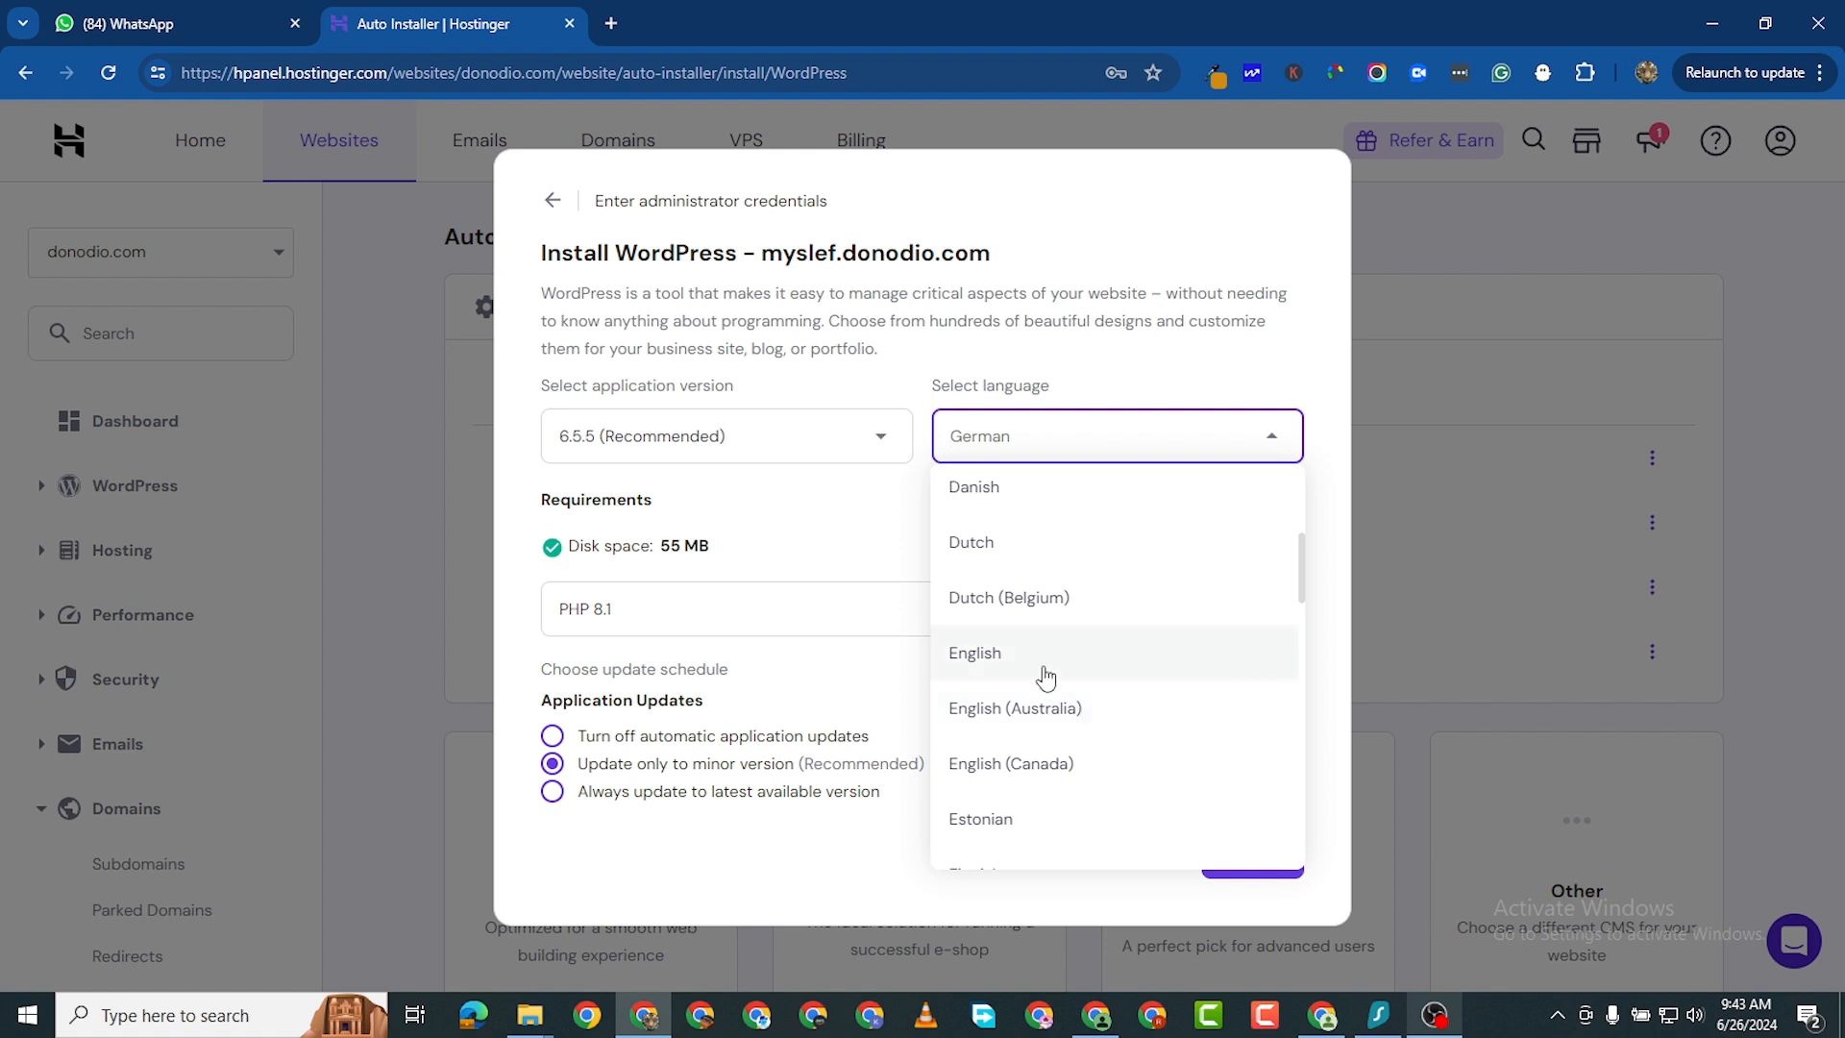
{"action": "left_click", "coordinate": [1045, 675]}
{"action": "left_click", "coordinate": [757, 625]}
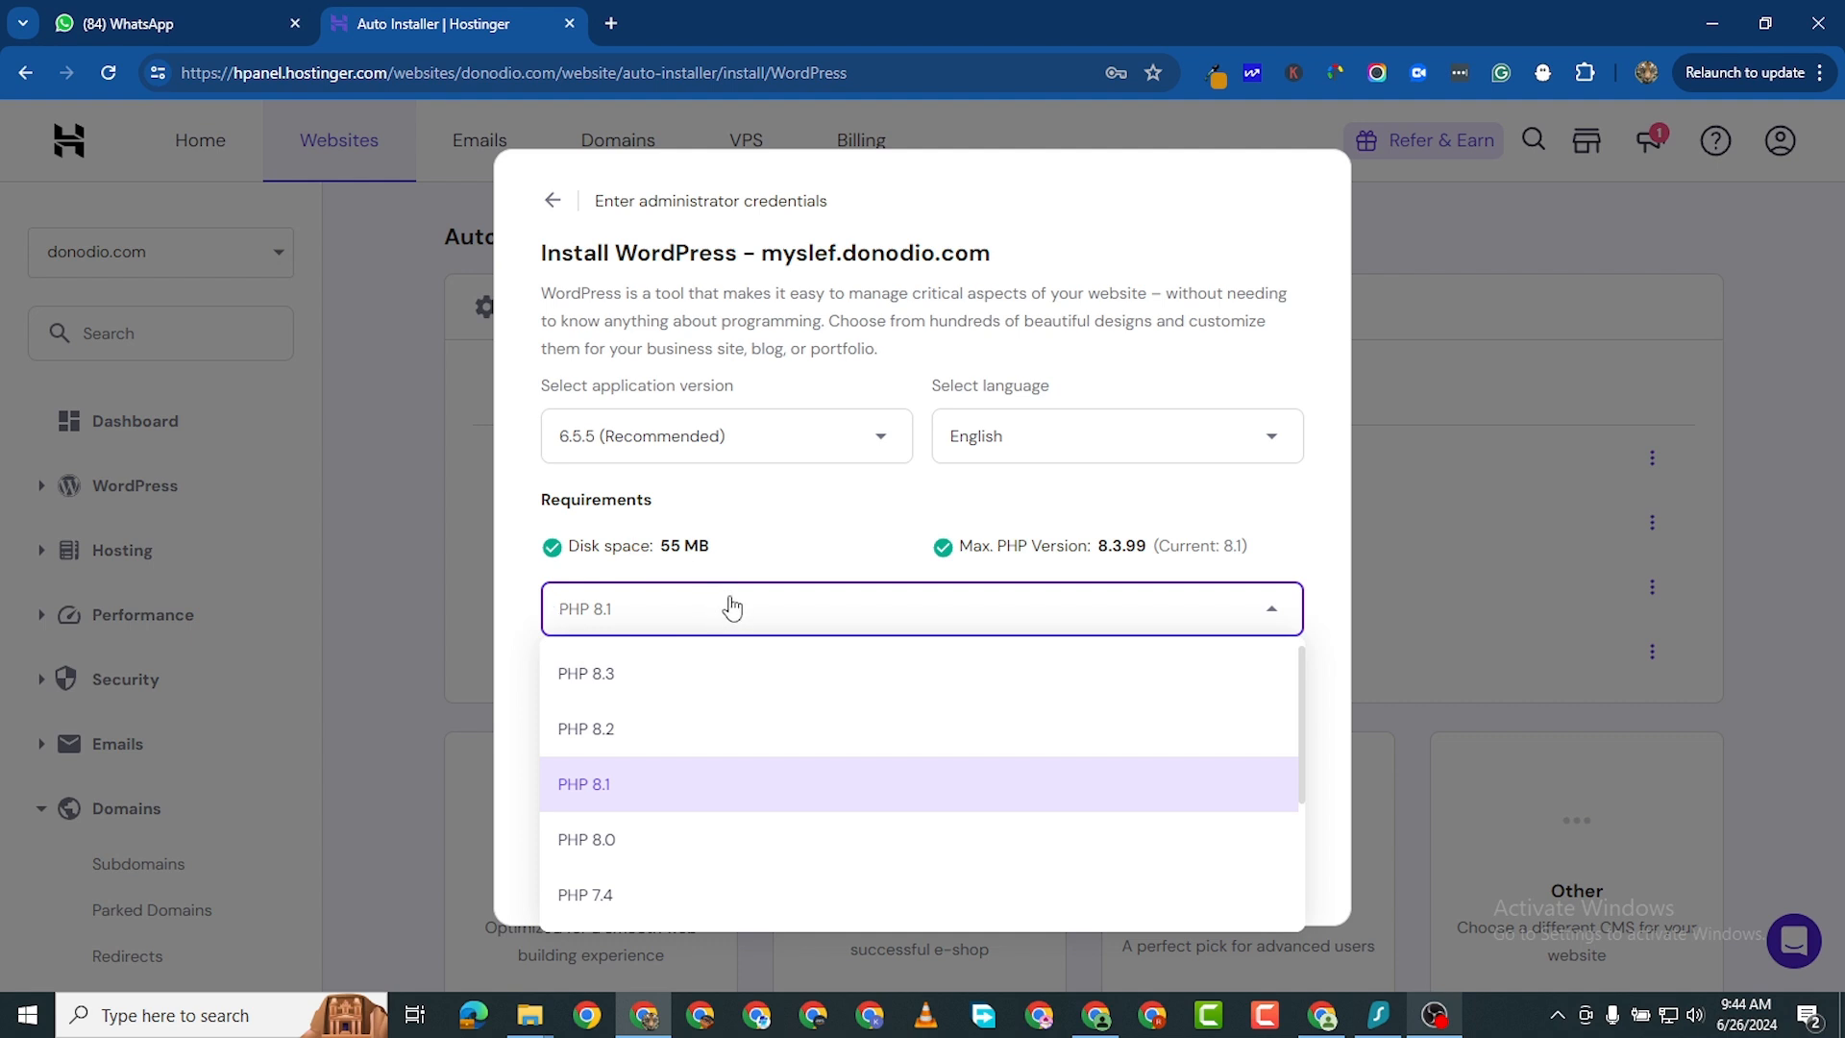
{"action": "left_click", "coordinate": [673, 673]}
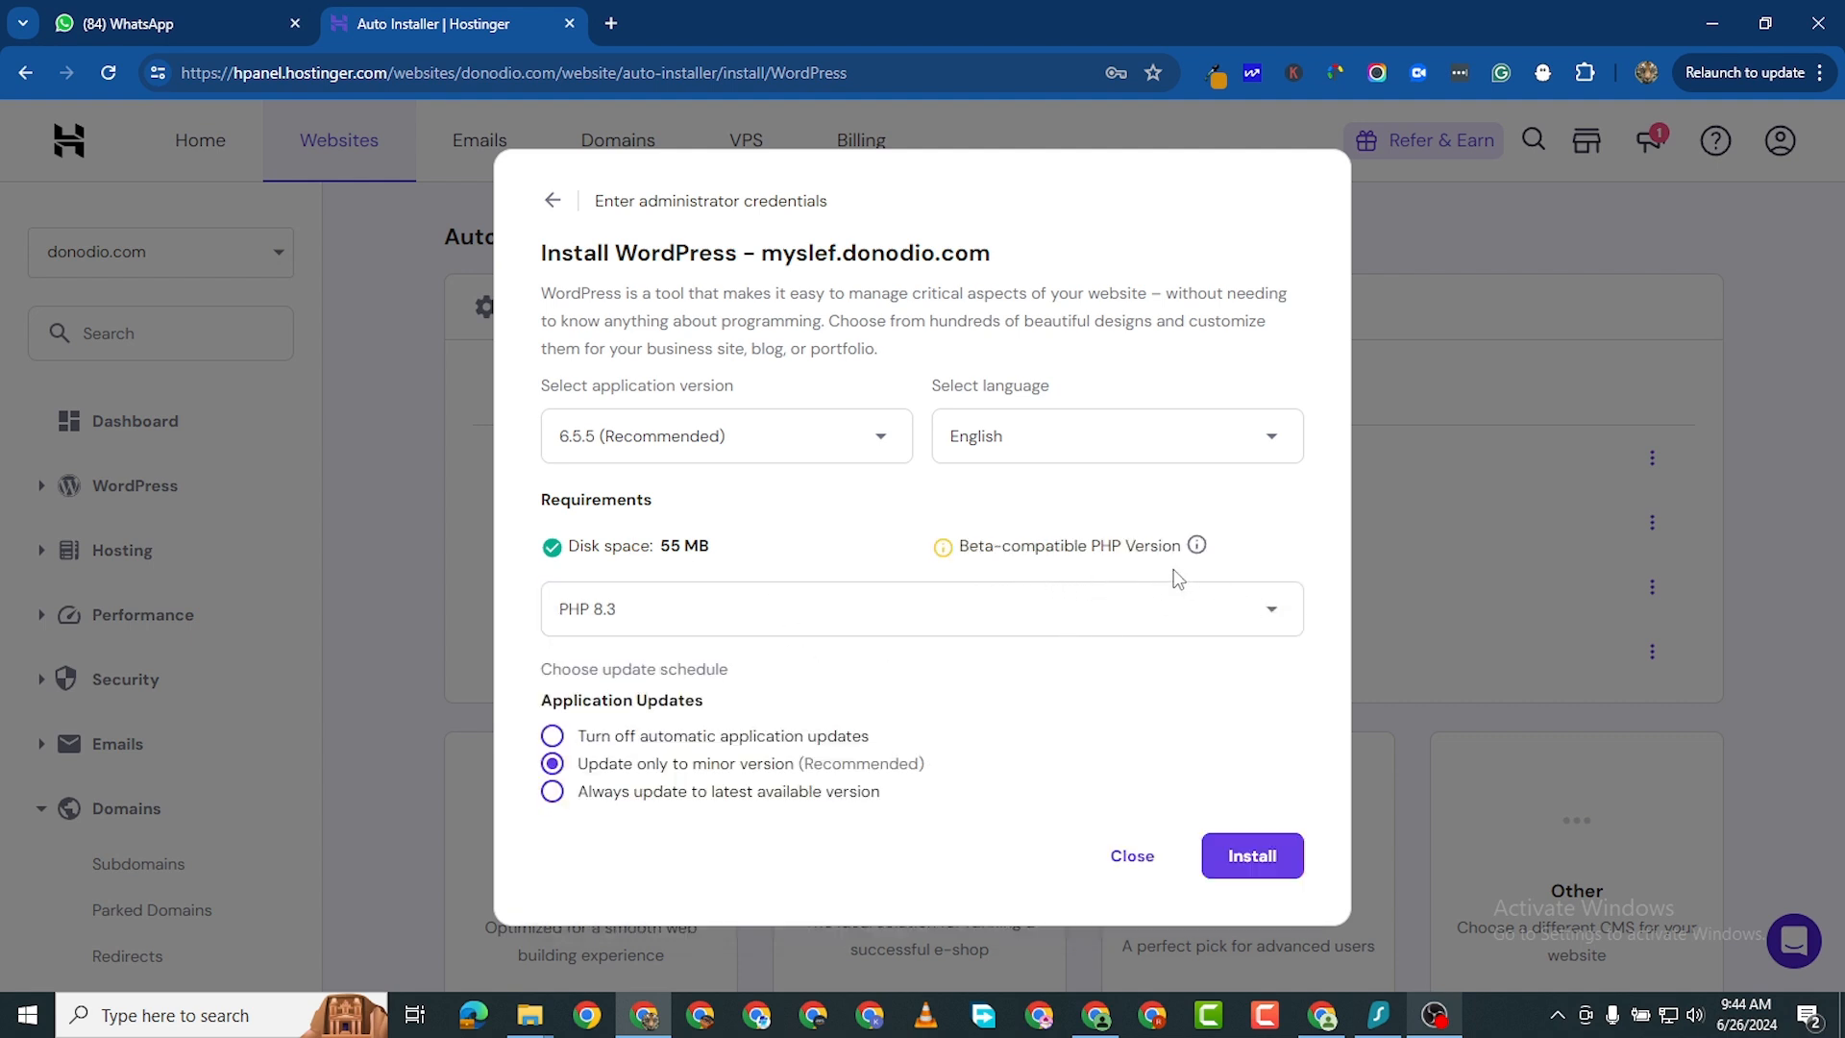
- Set the PHP version to PHP 8.1 and start the WordPress installation
{"action": "left_click", "coordinate": [877, 620]}
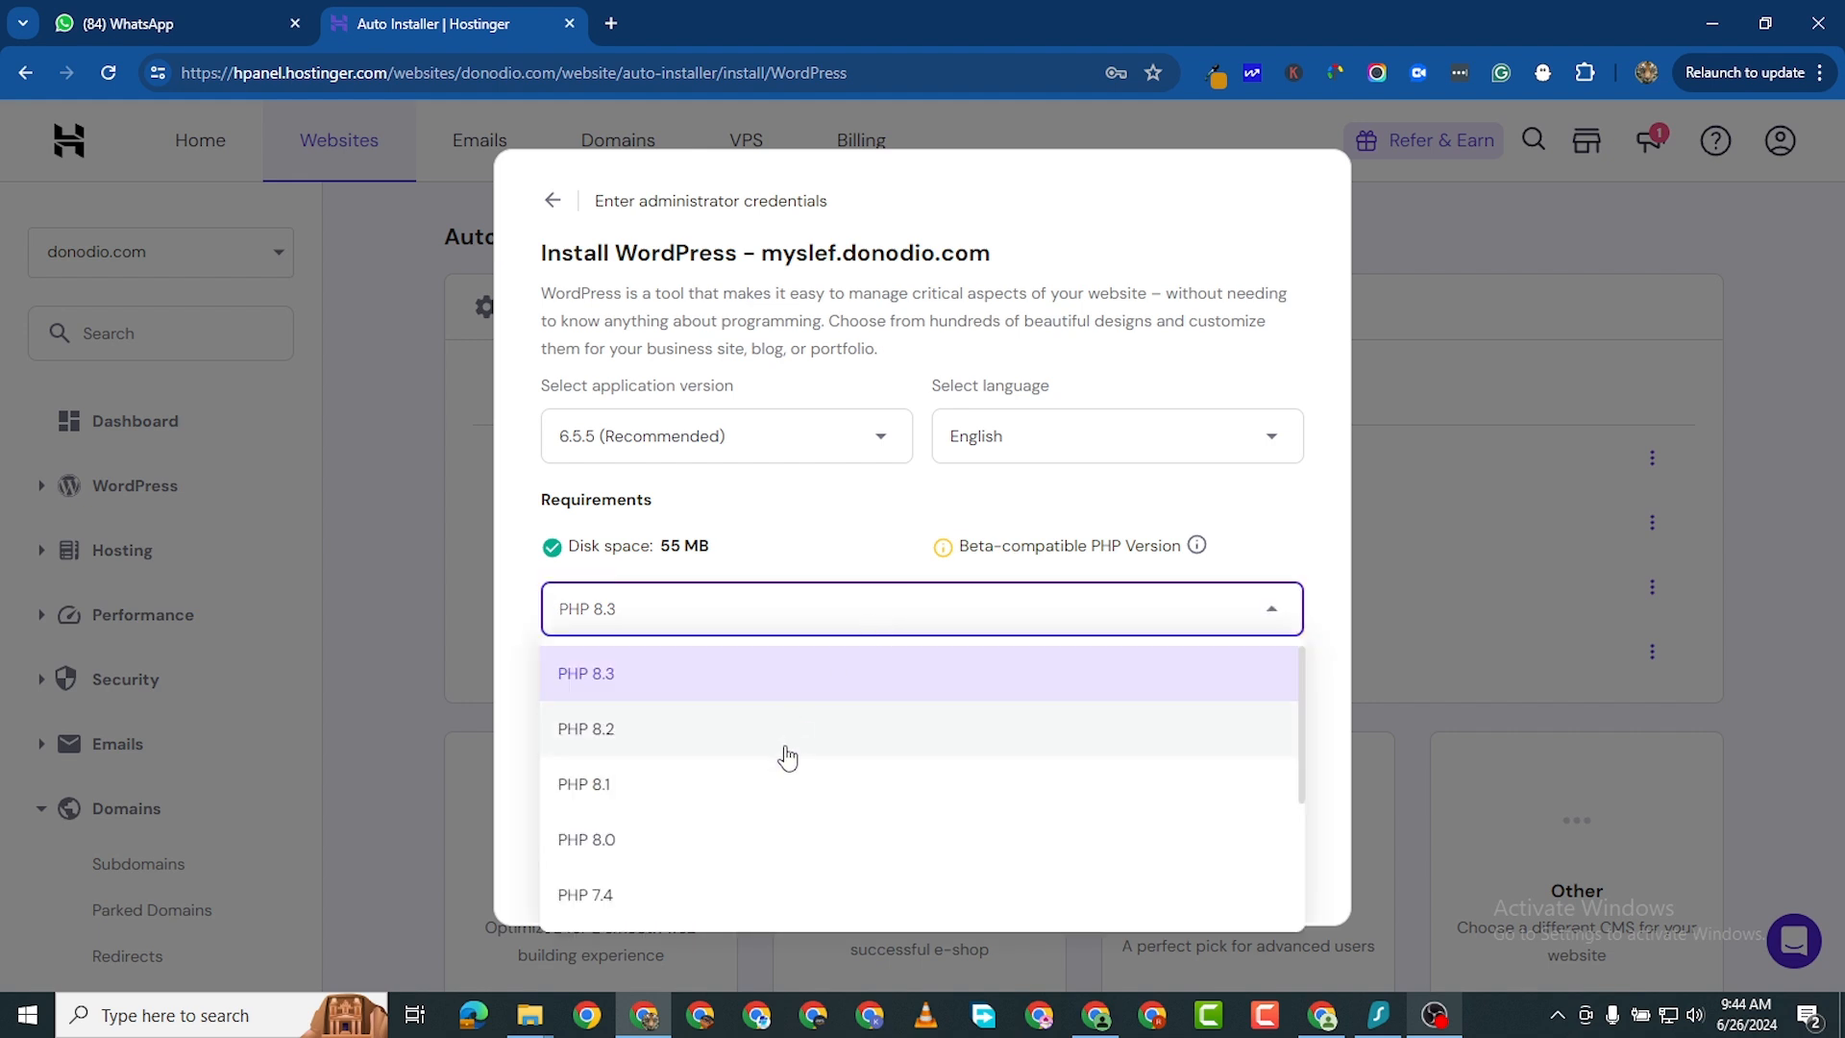
{"action": "left_click", "coordinate": [791, 776]}
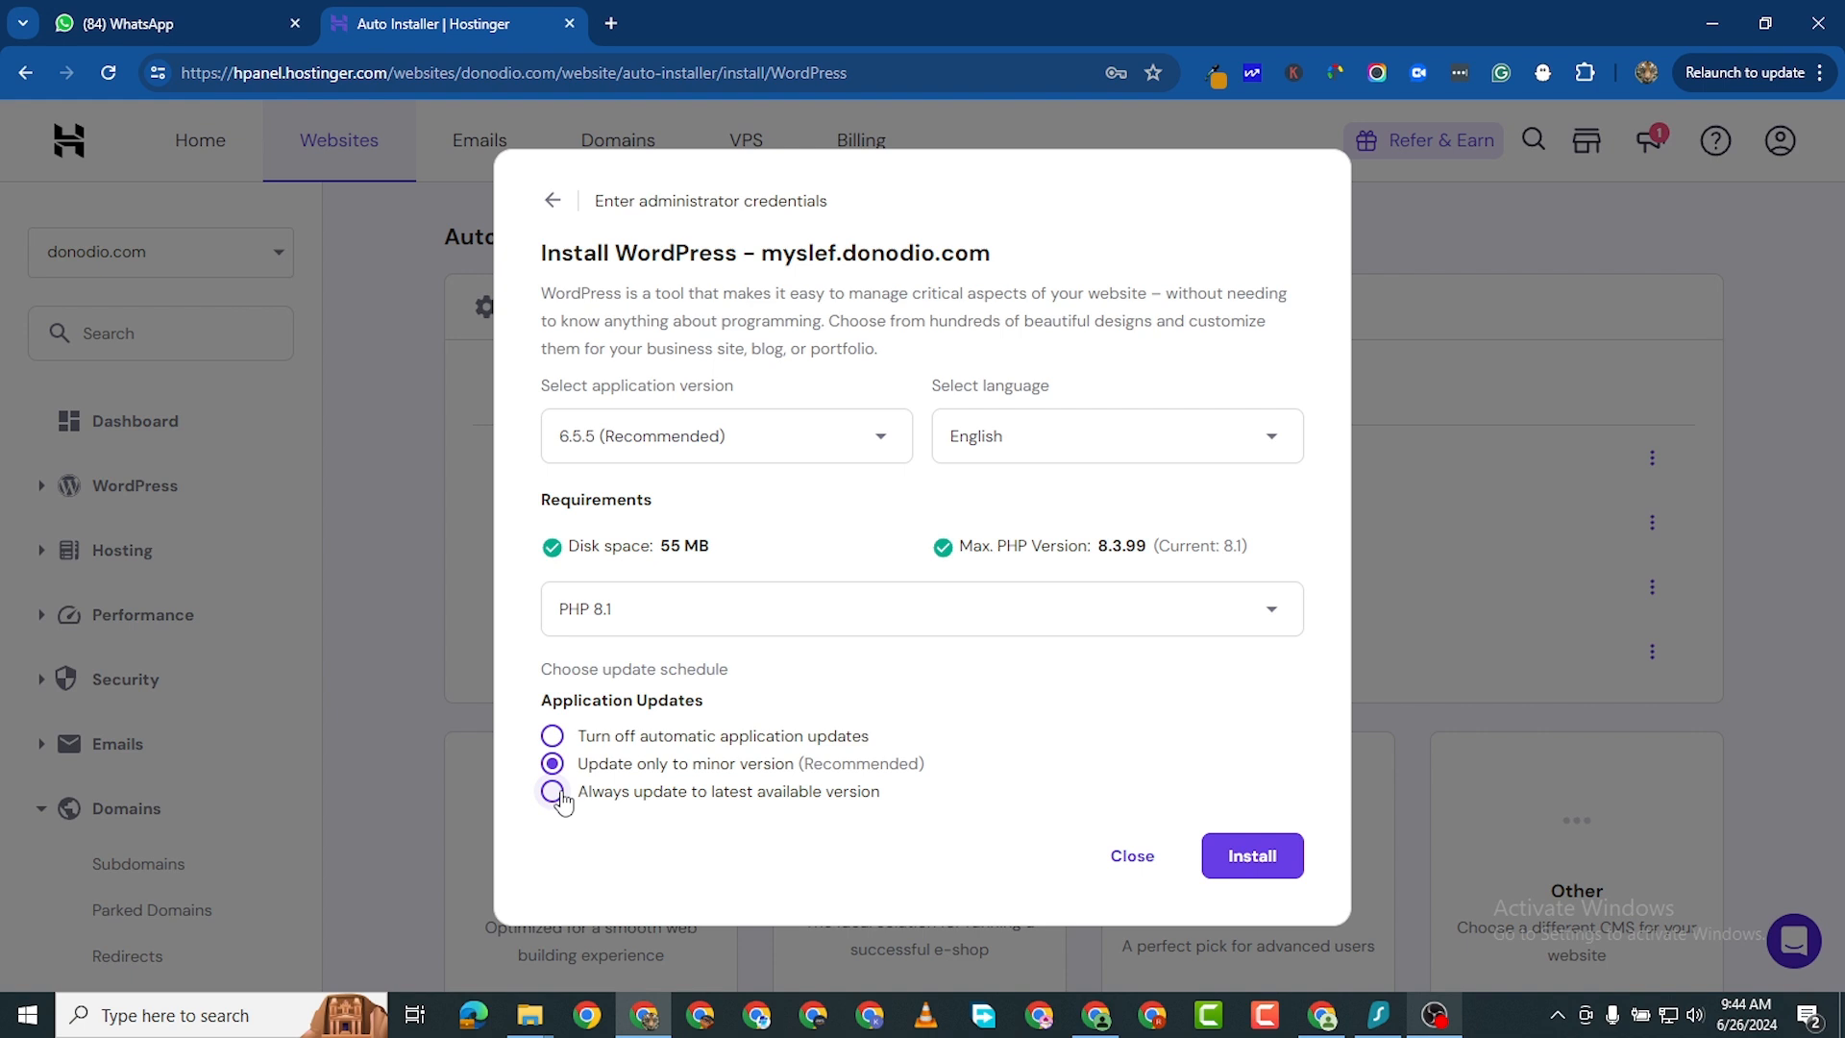
{"action": "left_click", "coordinate": [1249, 855]}
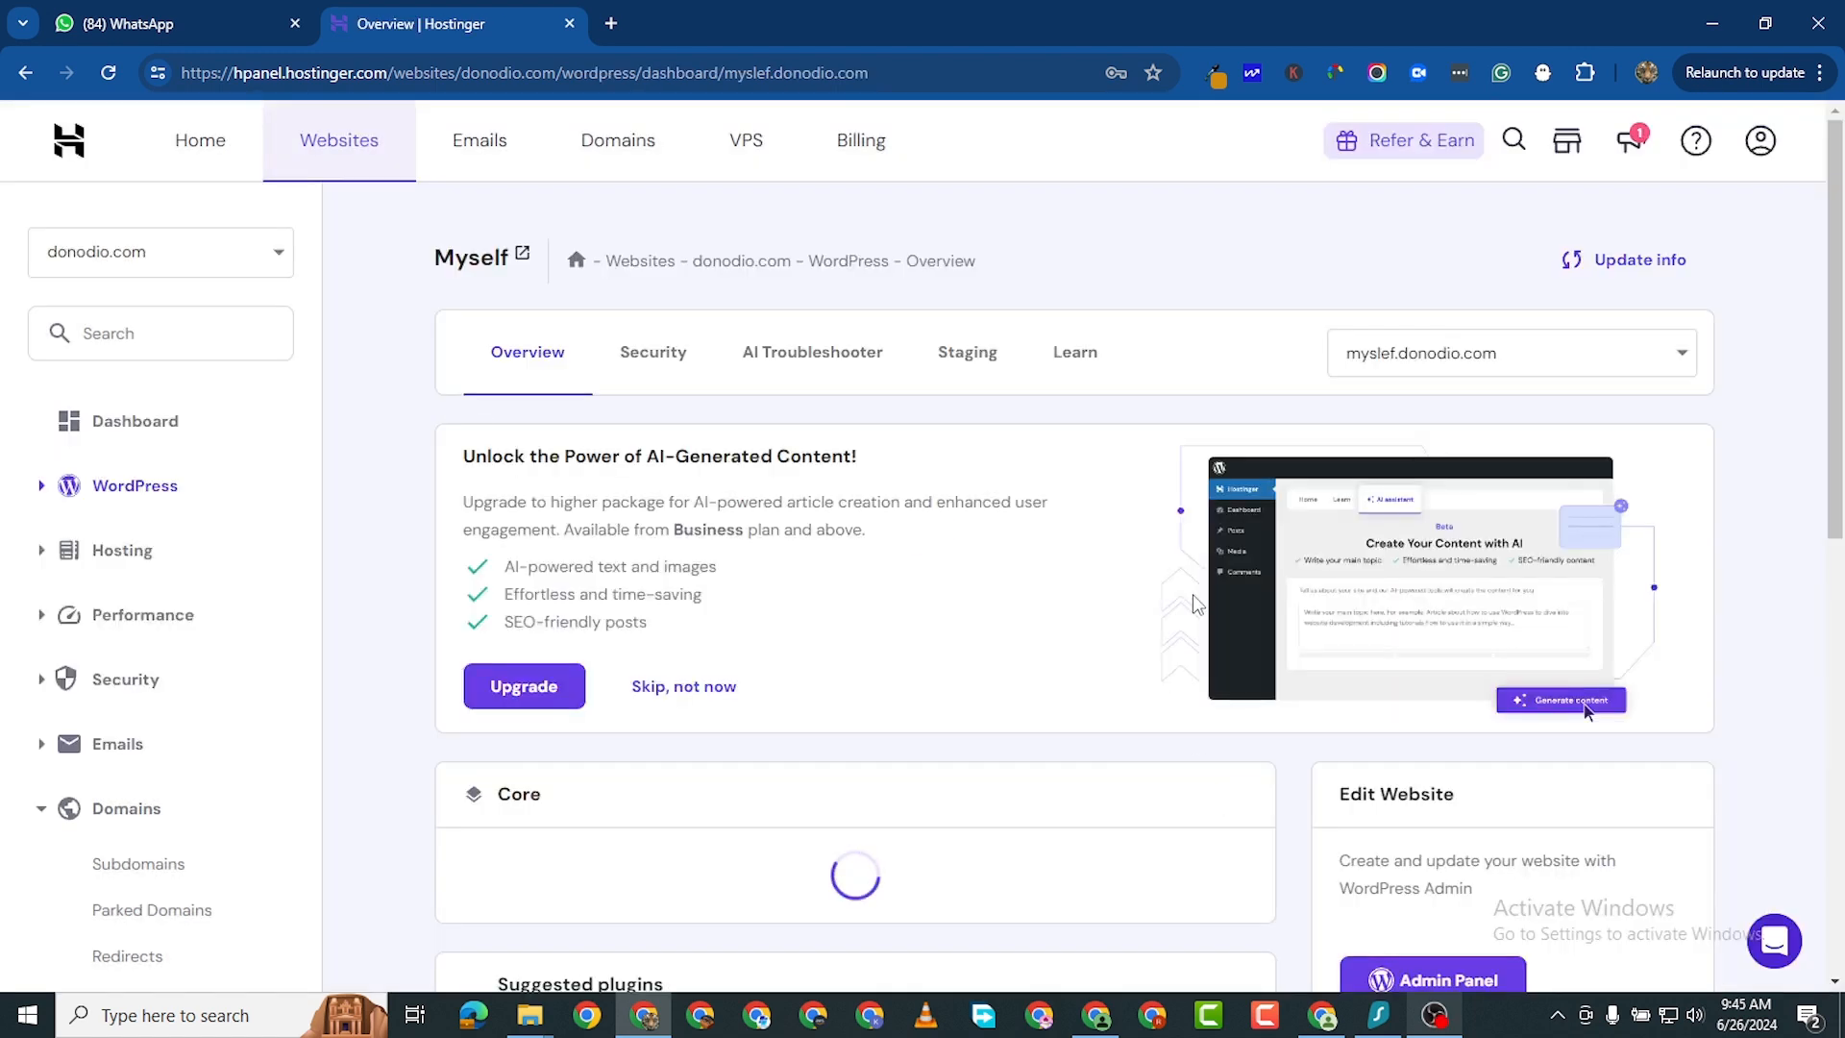
- Review the new WordPress site's Overview page settings and details
{"action": "scroll", "coordinate": [1143, 577], "scroll_direction": "down", "scroll_amount": 2}
{"action": "scroll", "coordinate": [1092, 528], "scroll_direction": "up", "scroll_amount": 1}
{"action": "scroll", "coordinate": [1097, 530], "scroll_direction": "down", "scroll_amount": 2}
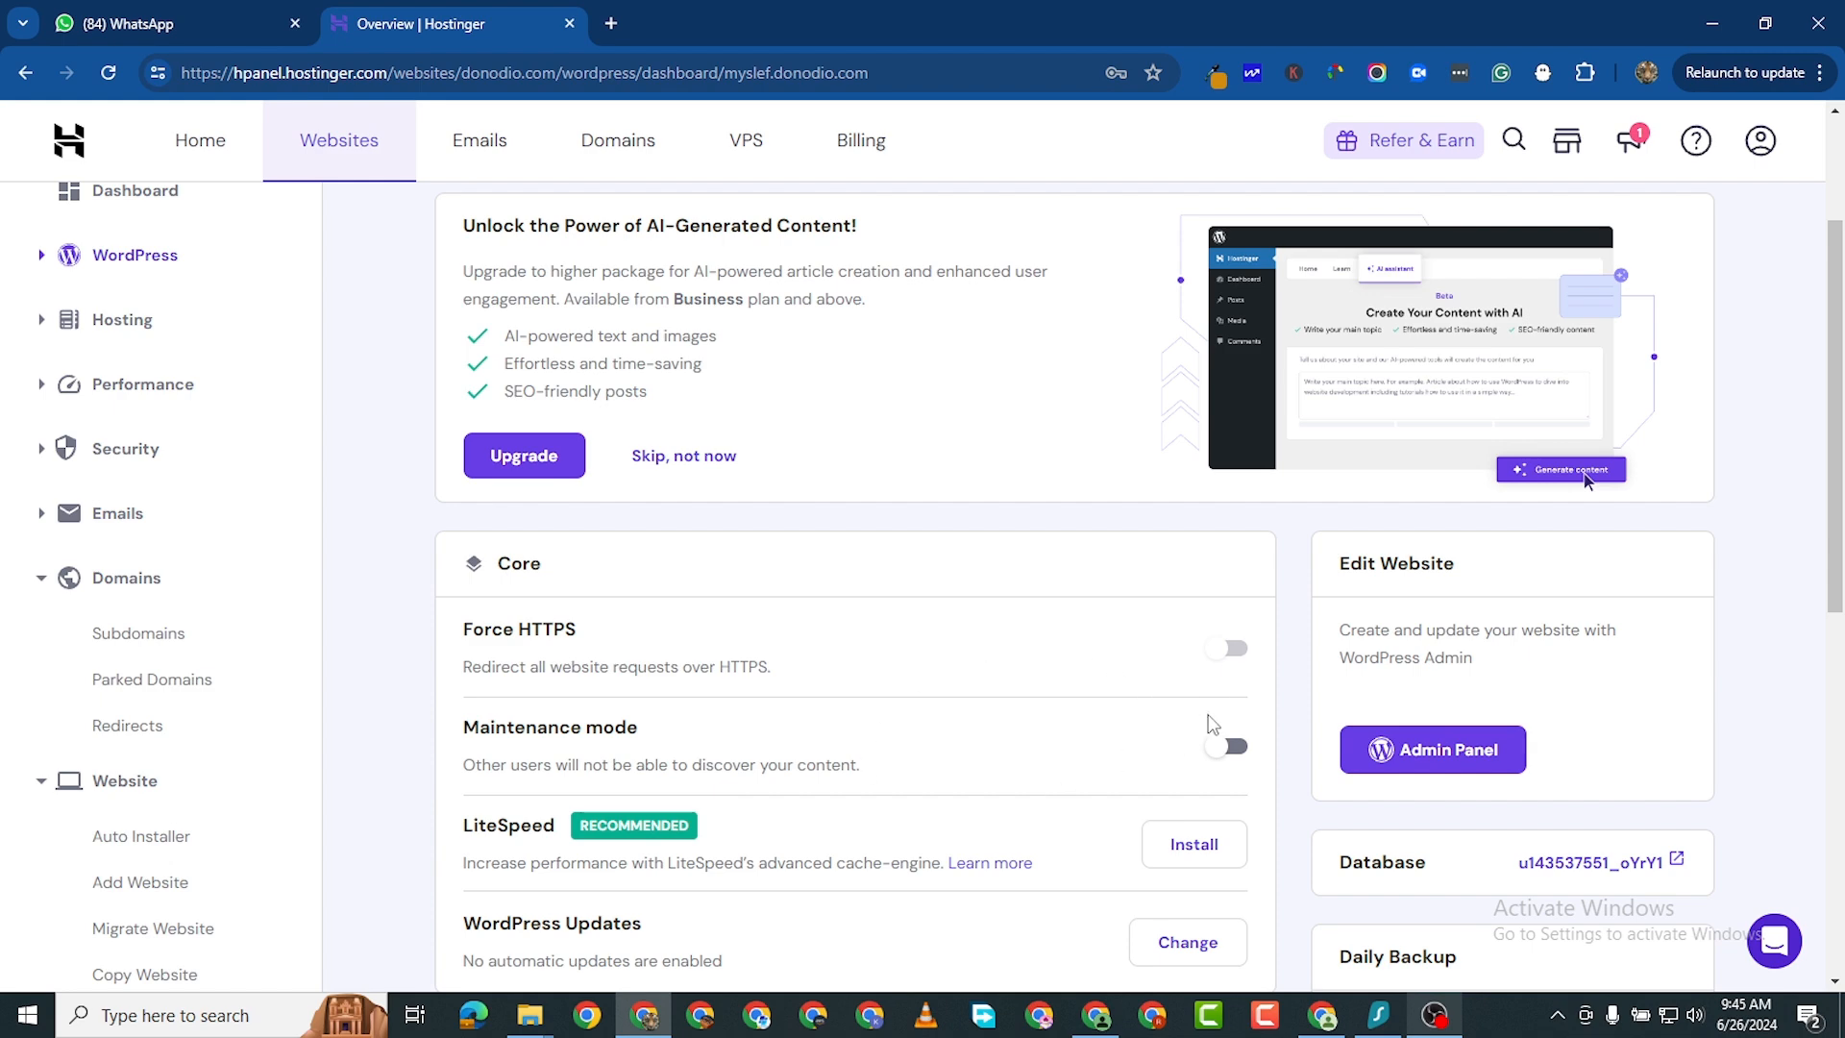
{"action": "scroll", "coordinate": [1257, 548], "scroll_direction": "down", "scroll_amount": 2}
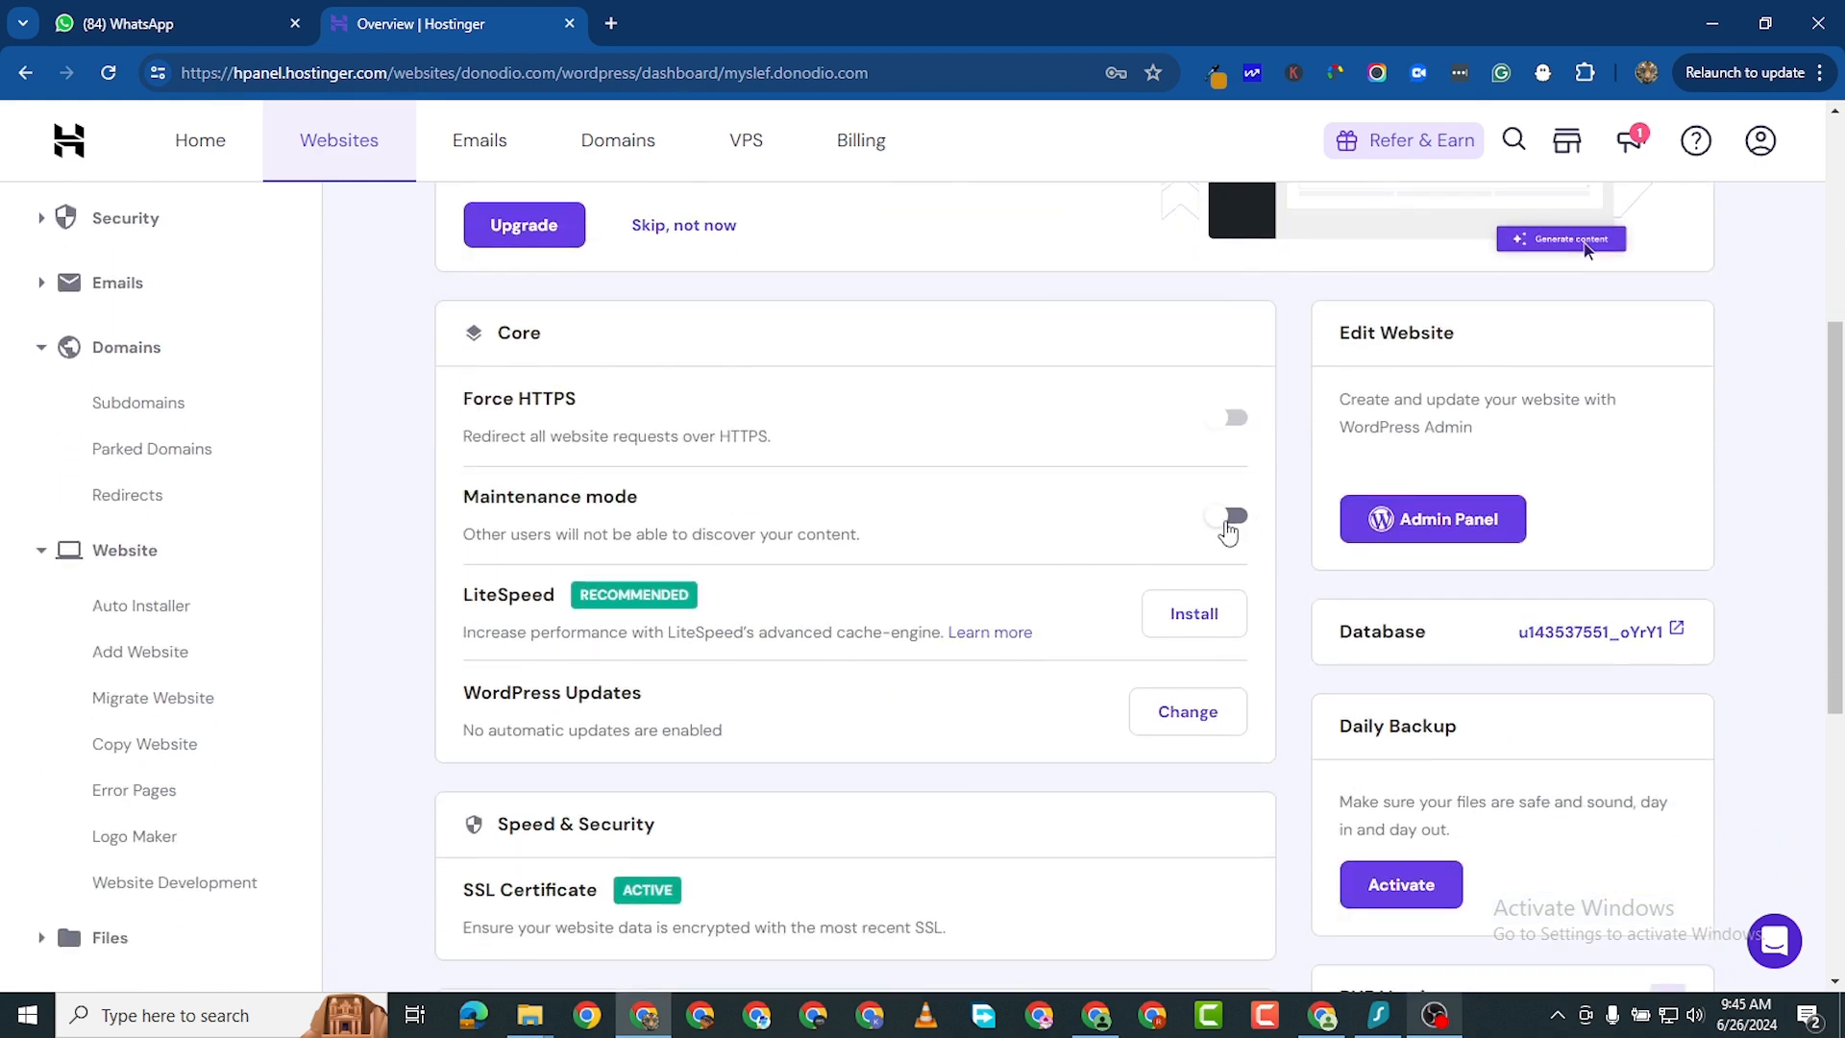
{"action": "scroll", "coordinate": [1111, 678], "scroll_direction": "down", "scroll_amount": 3}
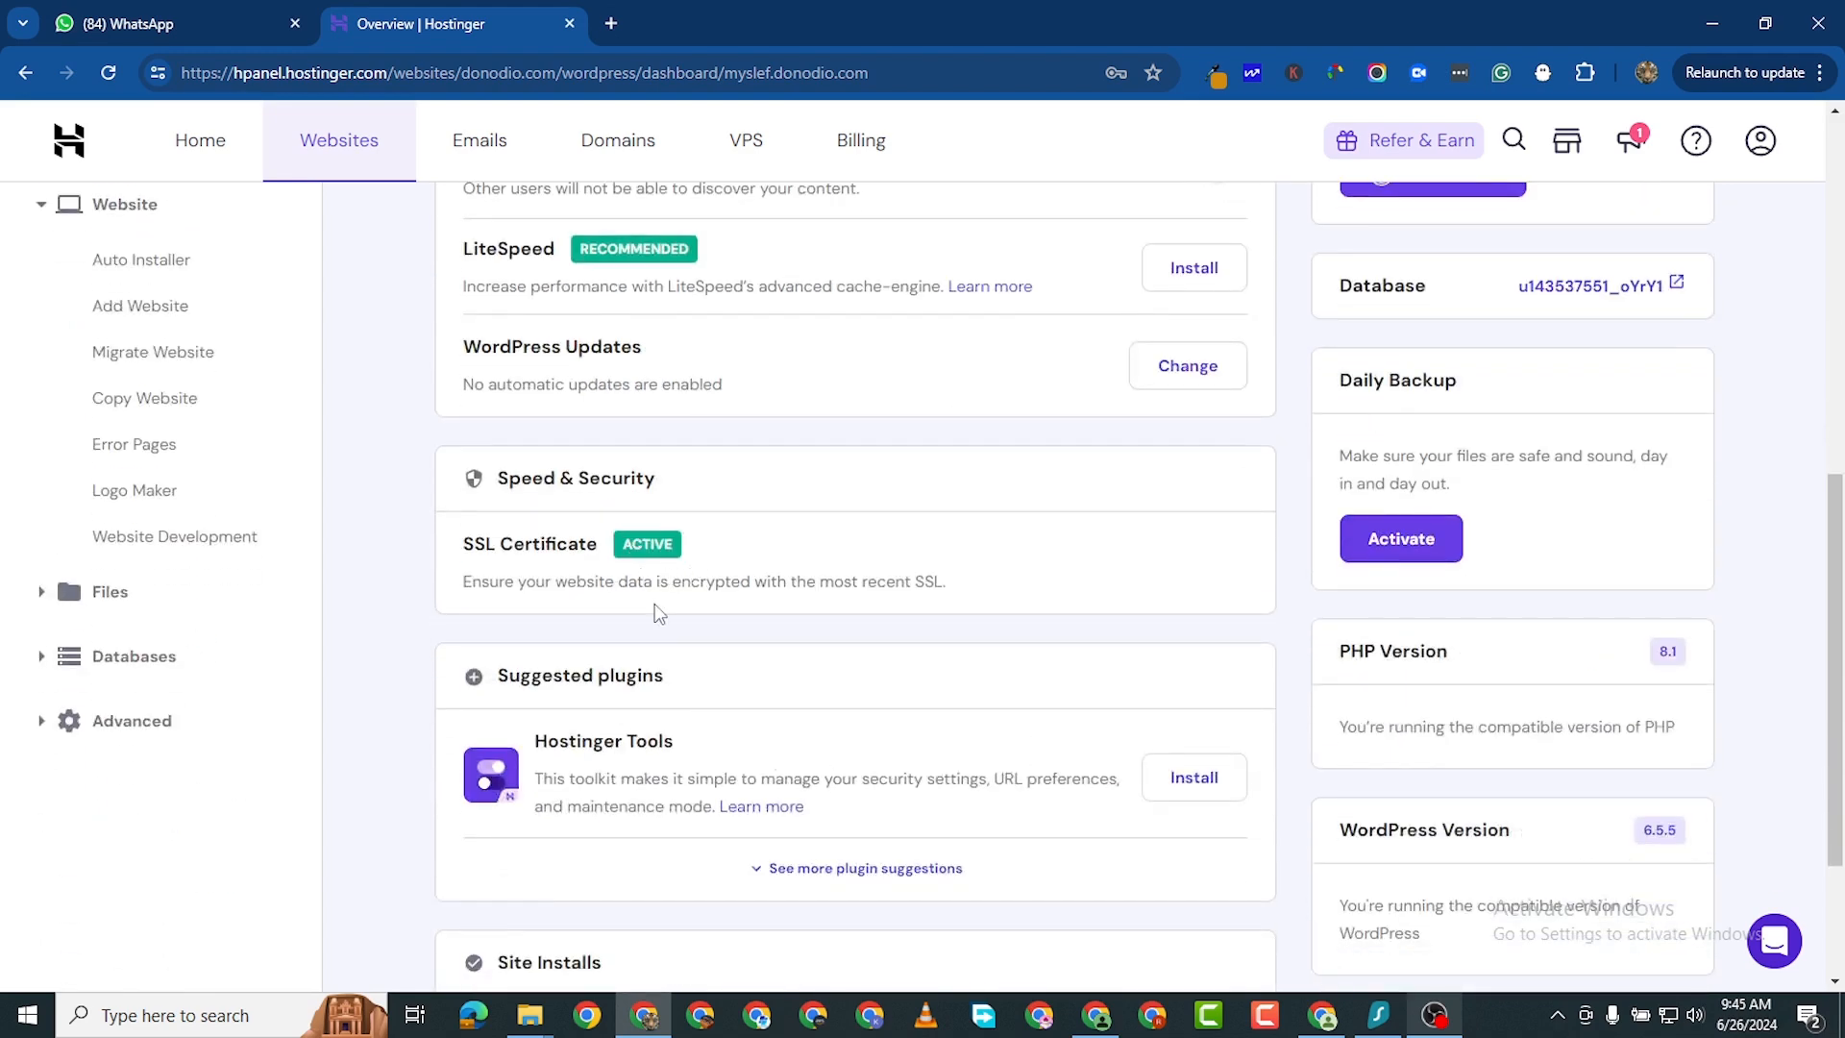
{"action": "scroll", "coordinate": [769, 663], "scroll_direction": "down", "scroll_amount": 1}
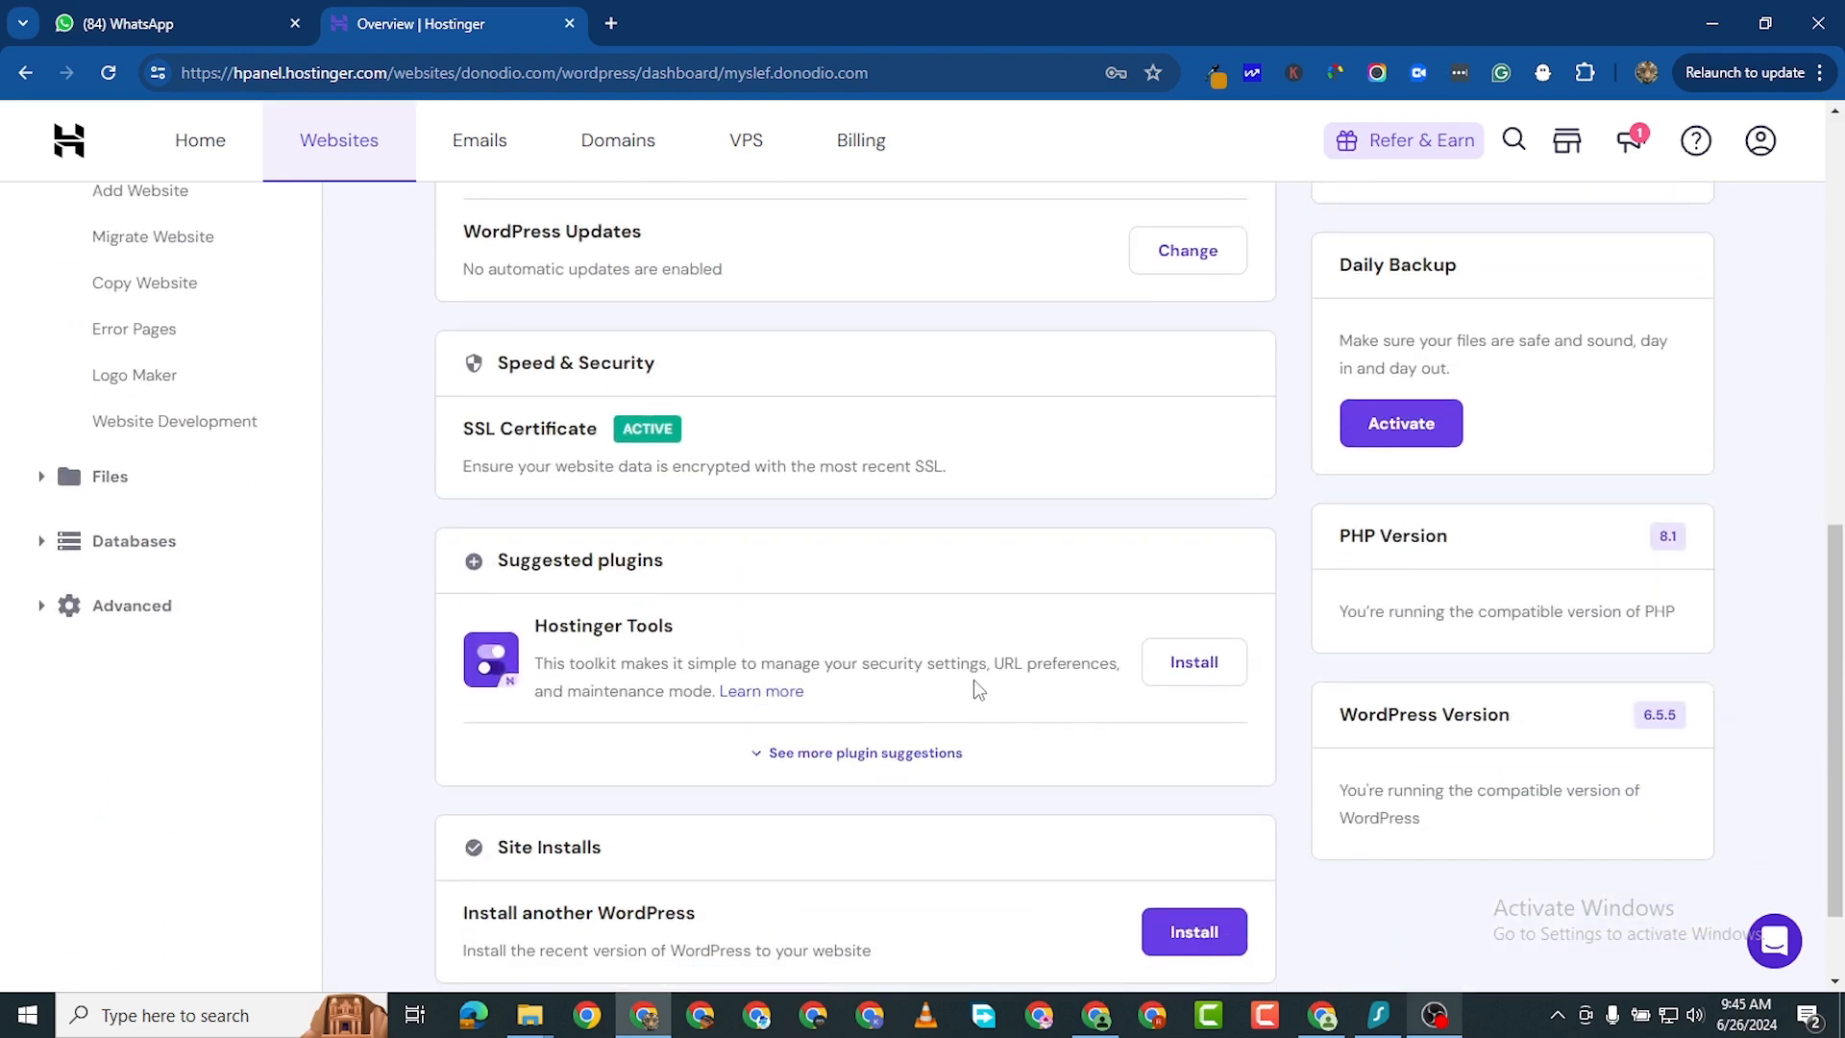
{"action": "scroll", "coordinate": [927, 811], "scroll_direction": "down", "scroll_amount": 1}
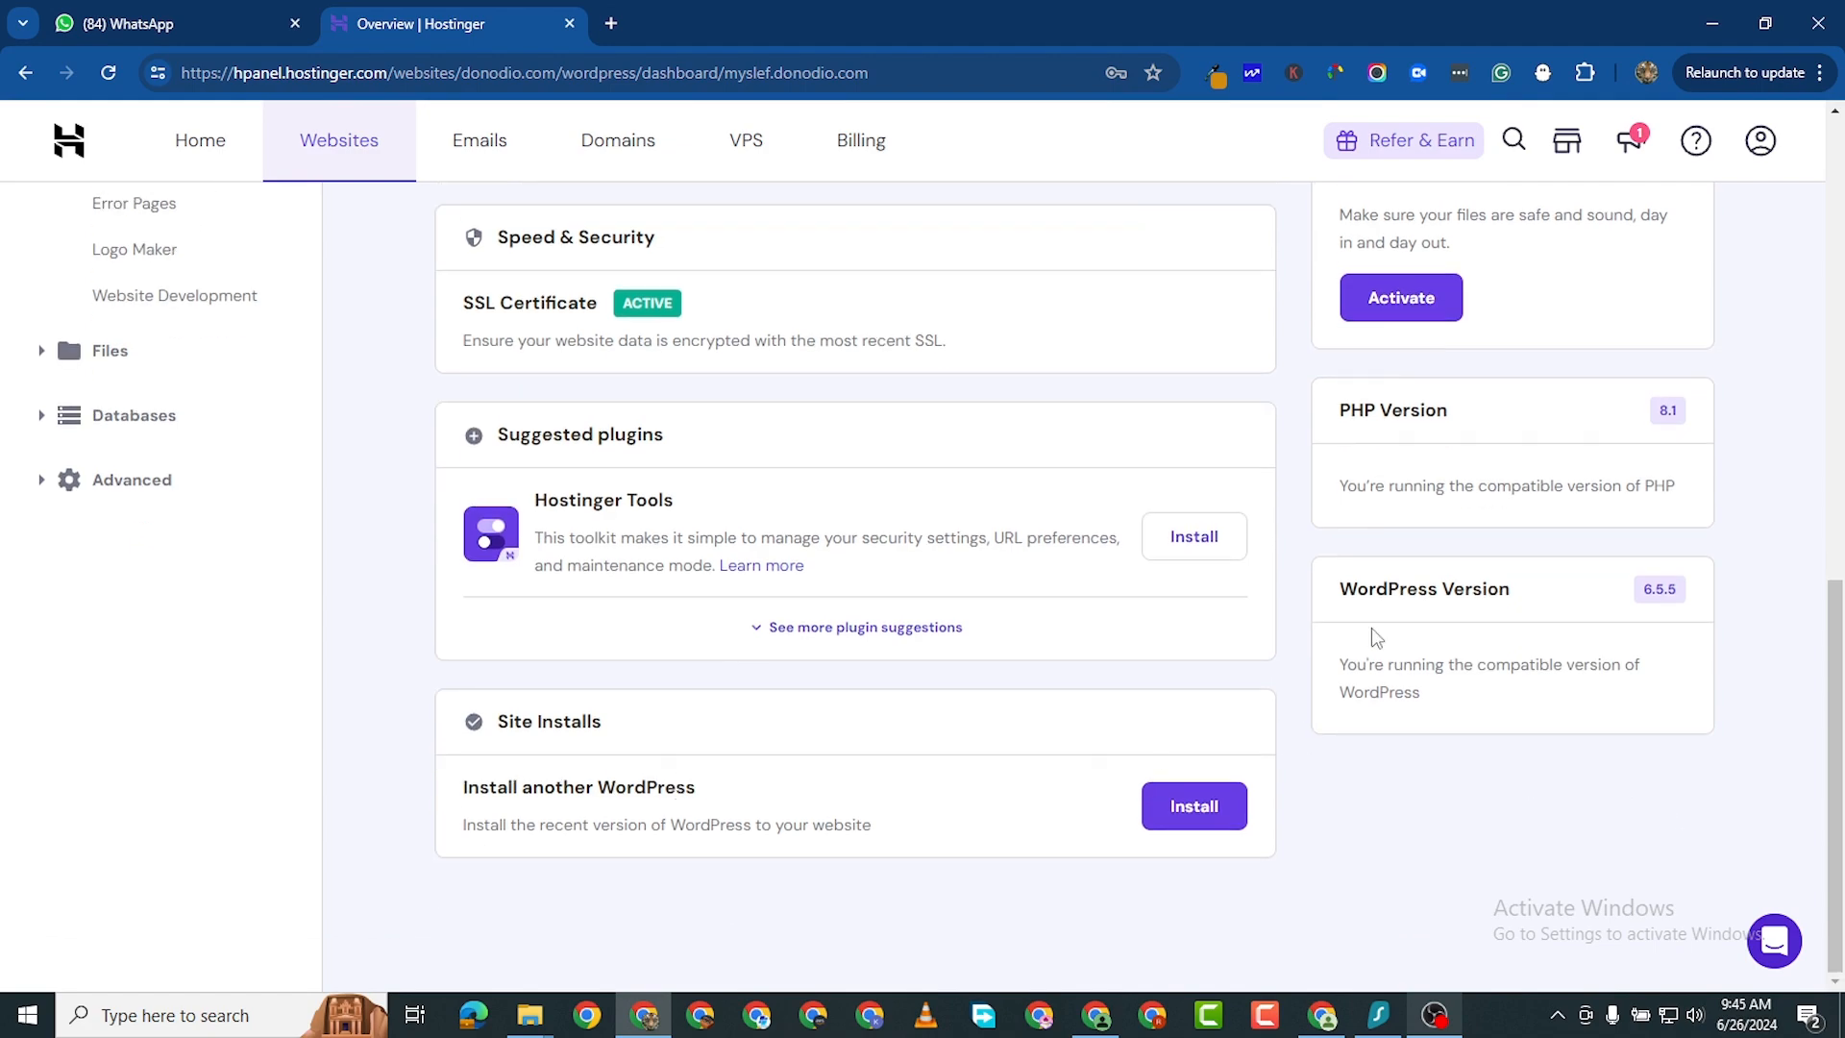
{"action": "scroll", "coordinate": [1374, 629], "scroll_direction": "up", "scroll_amount": 9}
{"action": "scroll", "coordinate": [1512, 604], "scroll_direction": "down", "scroll_amount": 3}
{"action": "scroll", "coordinate": [1512, 605], "scroll_direction": "up", "scroll_amount": 3}
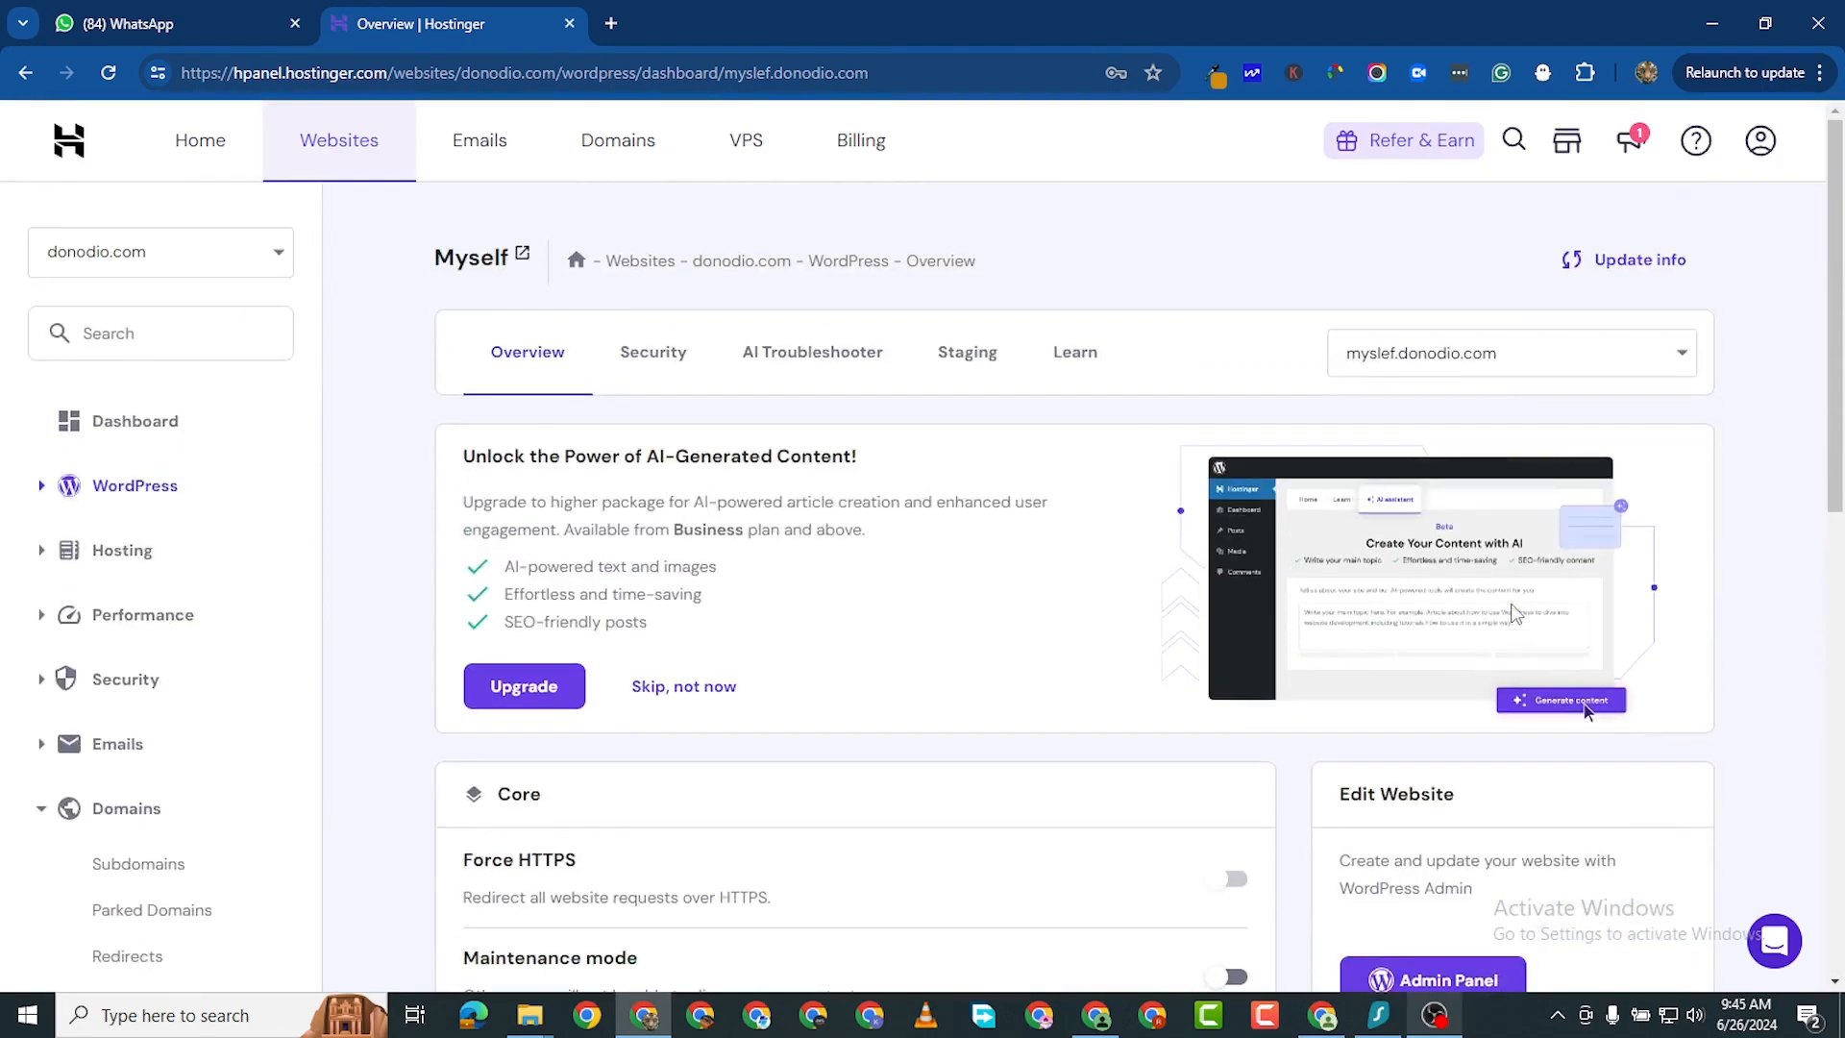
{"action": "scroll", "coordinate": [1515, 612], "scroll_direction": "down", "scroll_amount": 3}
{"action": "scroll", "coordinate": [1458, 630], "scroll_direction": "up", "scroll_amount": 3}
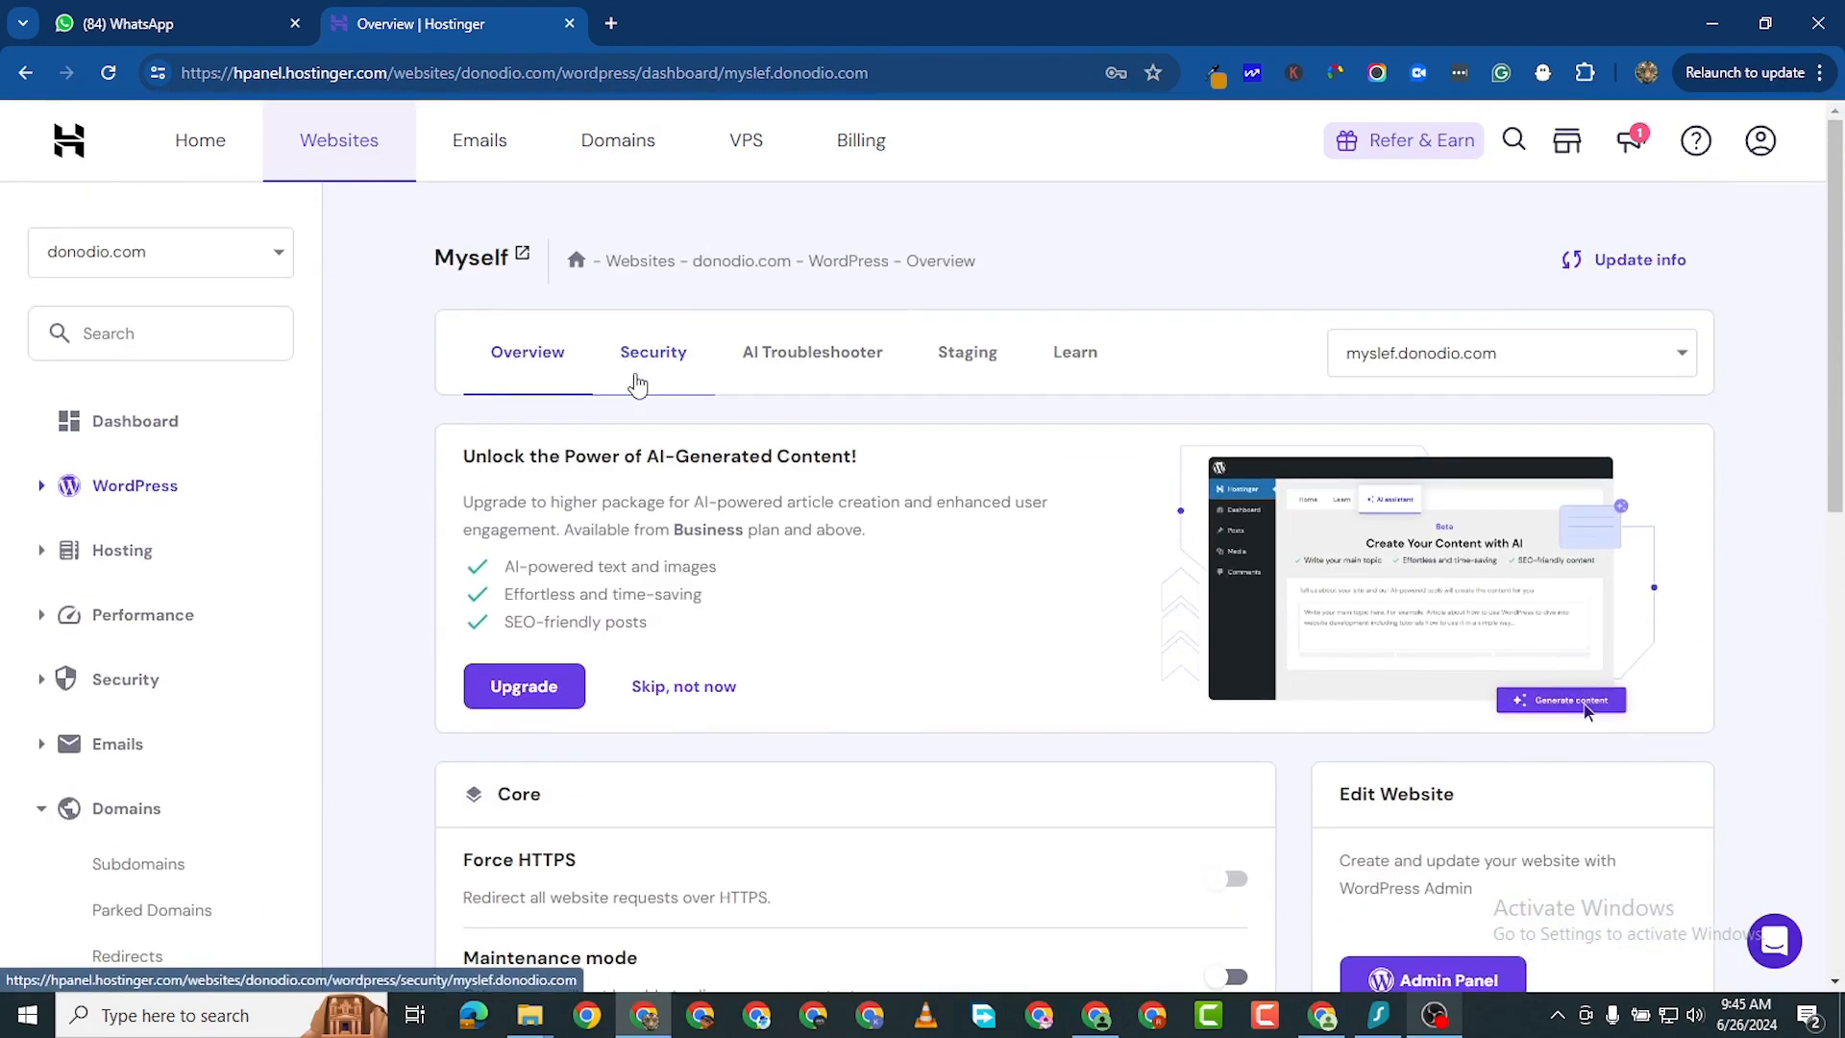
- Open the site's Security section and review its update settings, installed themes and plugins
{"action": "left_click", "coordinate": [637, 384]}
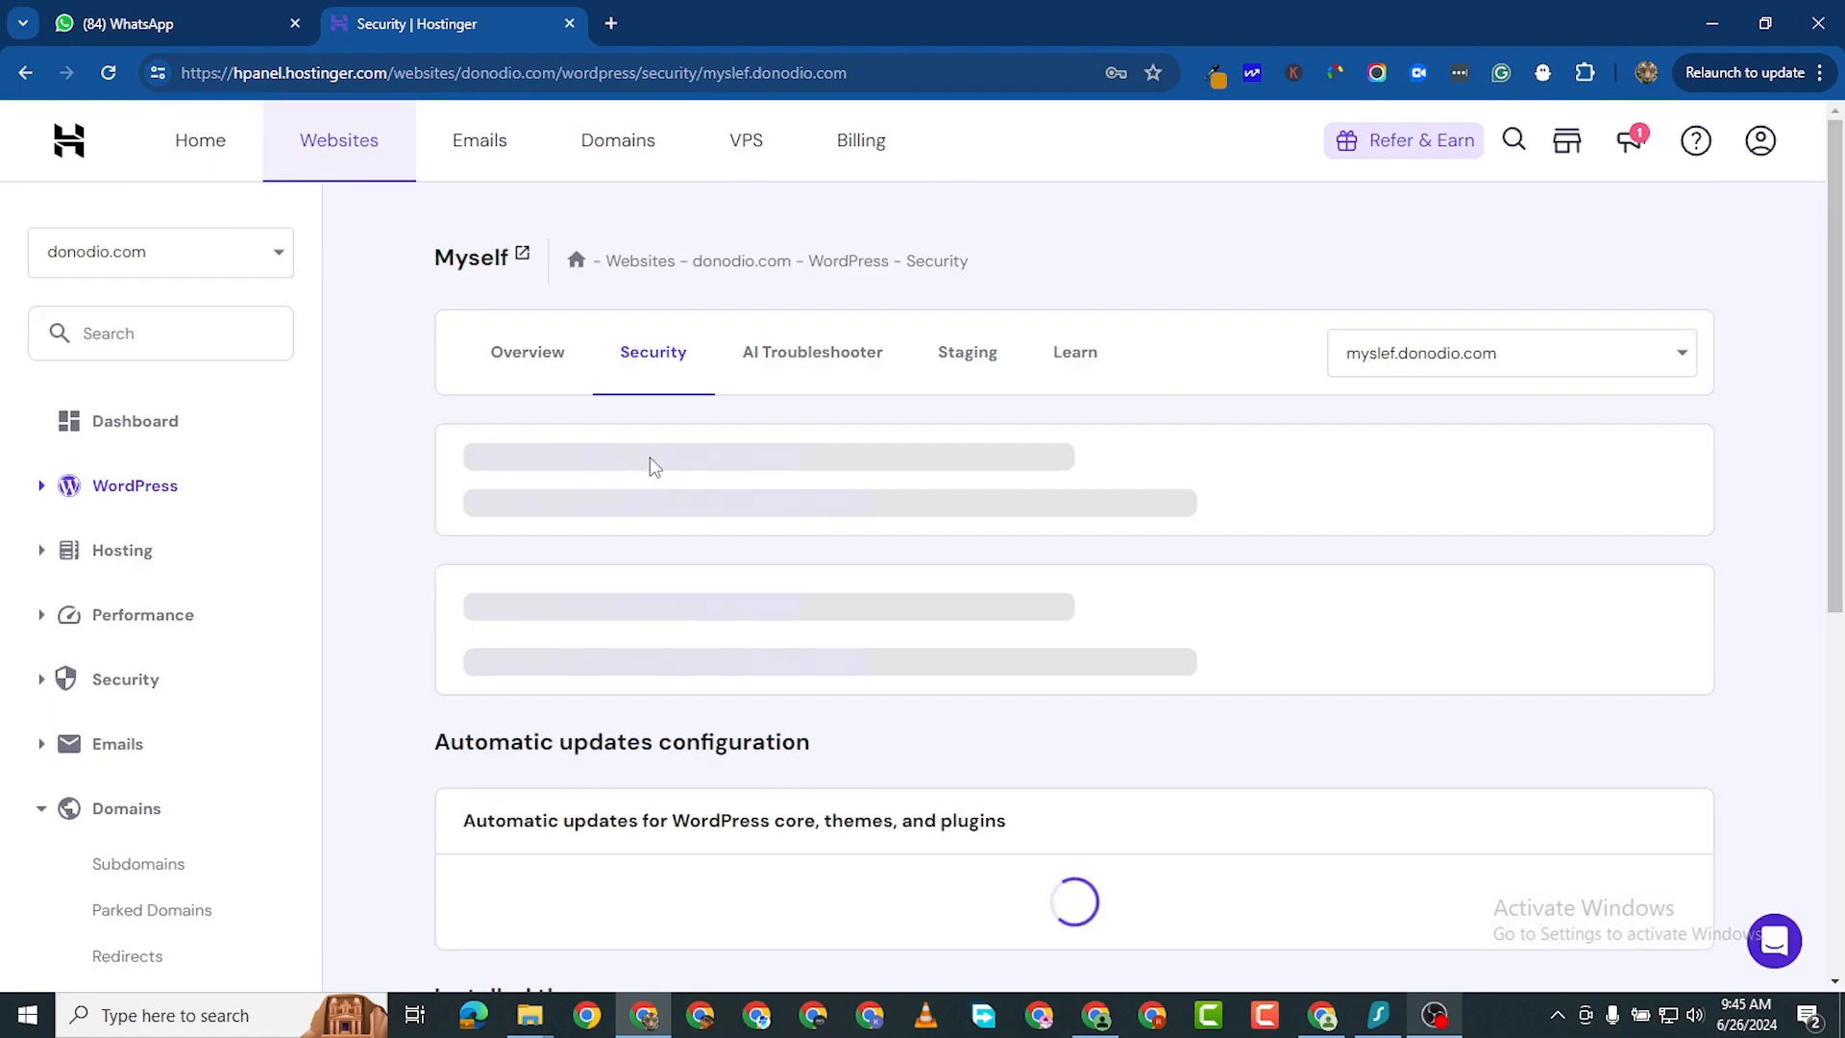
{"action": "scroll", "coordinate": [1001, 609], "scroll_direction": "down", "scroll_amount": 3}
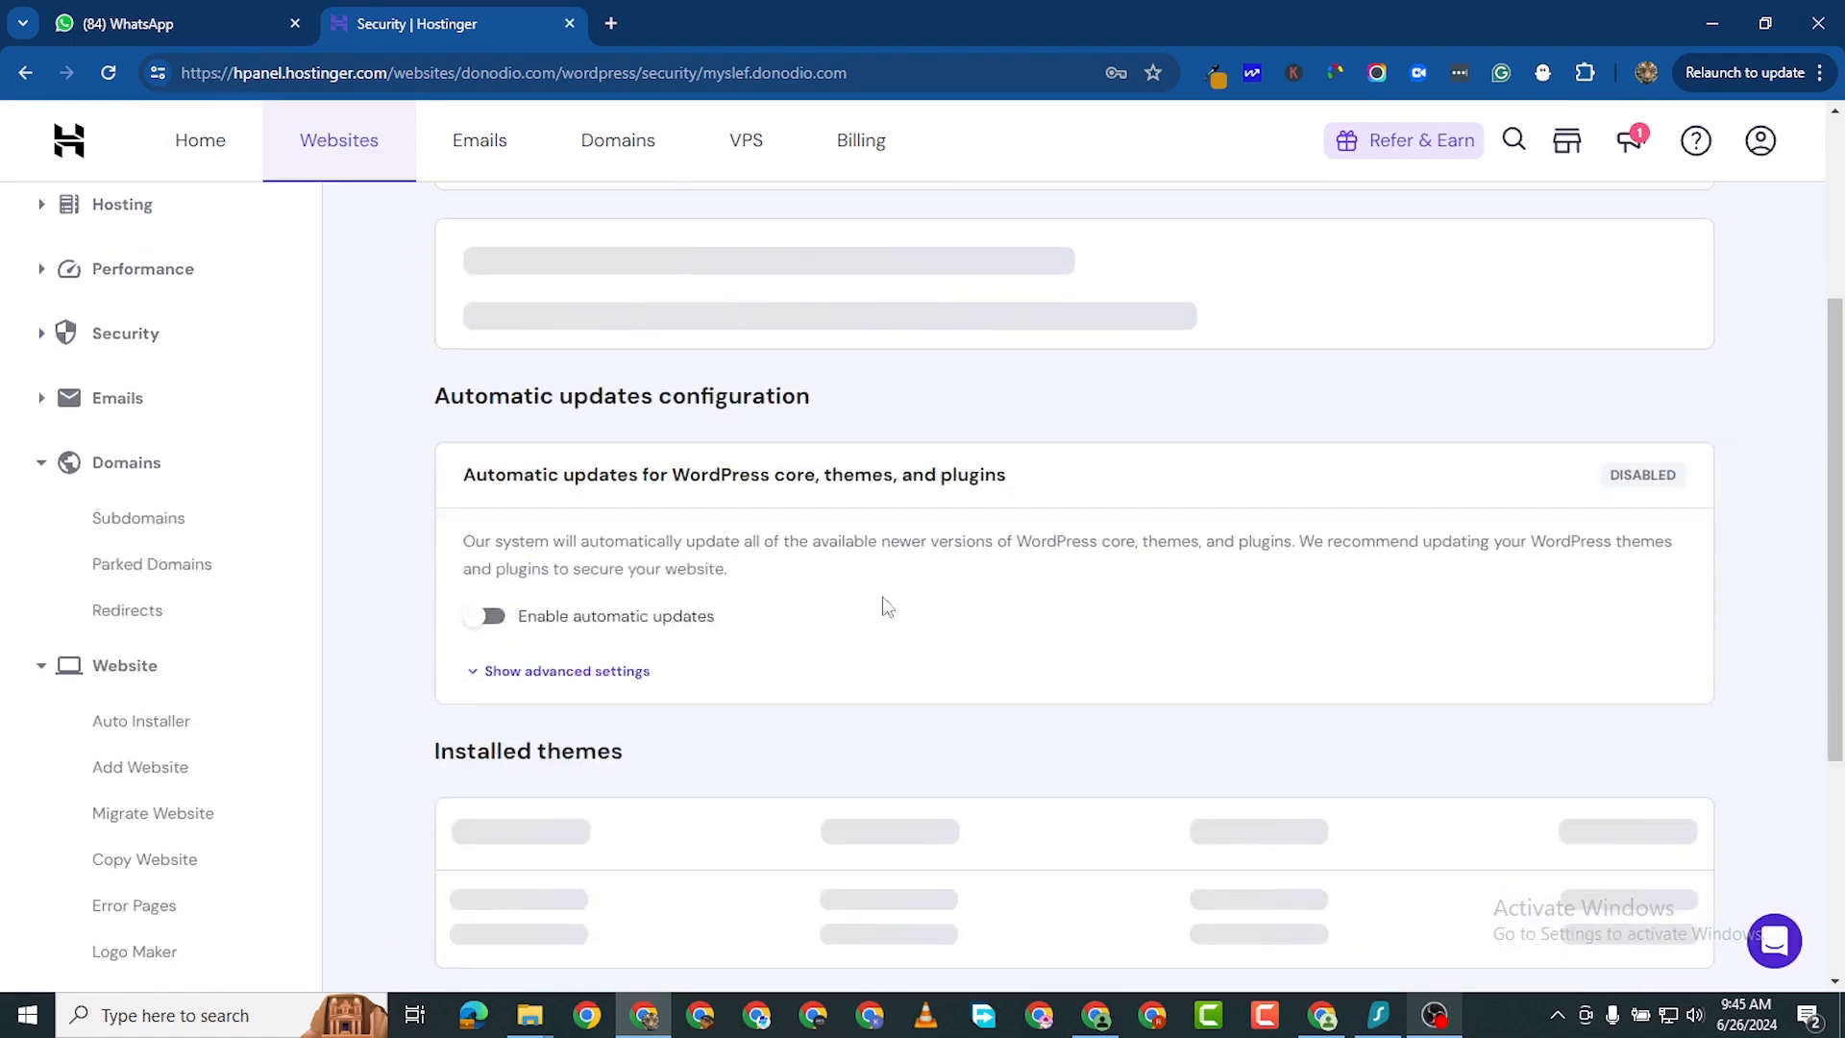
{"action": "scroll", "coordinate": [672, 639], "scroll_direction": "down", "scroll_amount": 1}
{"action": "scroll", "coordinate": [490, 708], "scroll_direction": "down", "scroll_amount": 5}
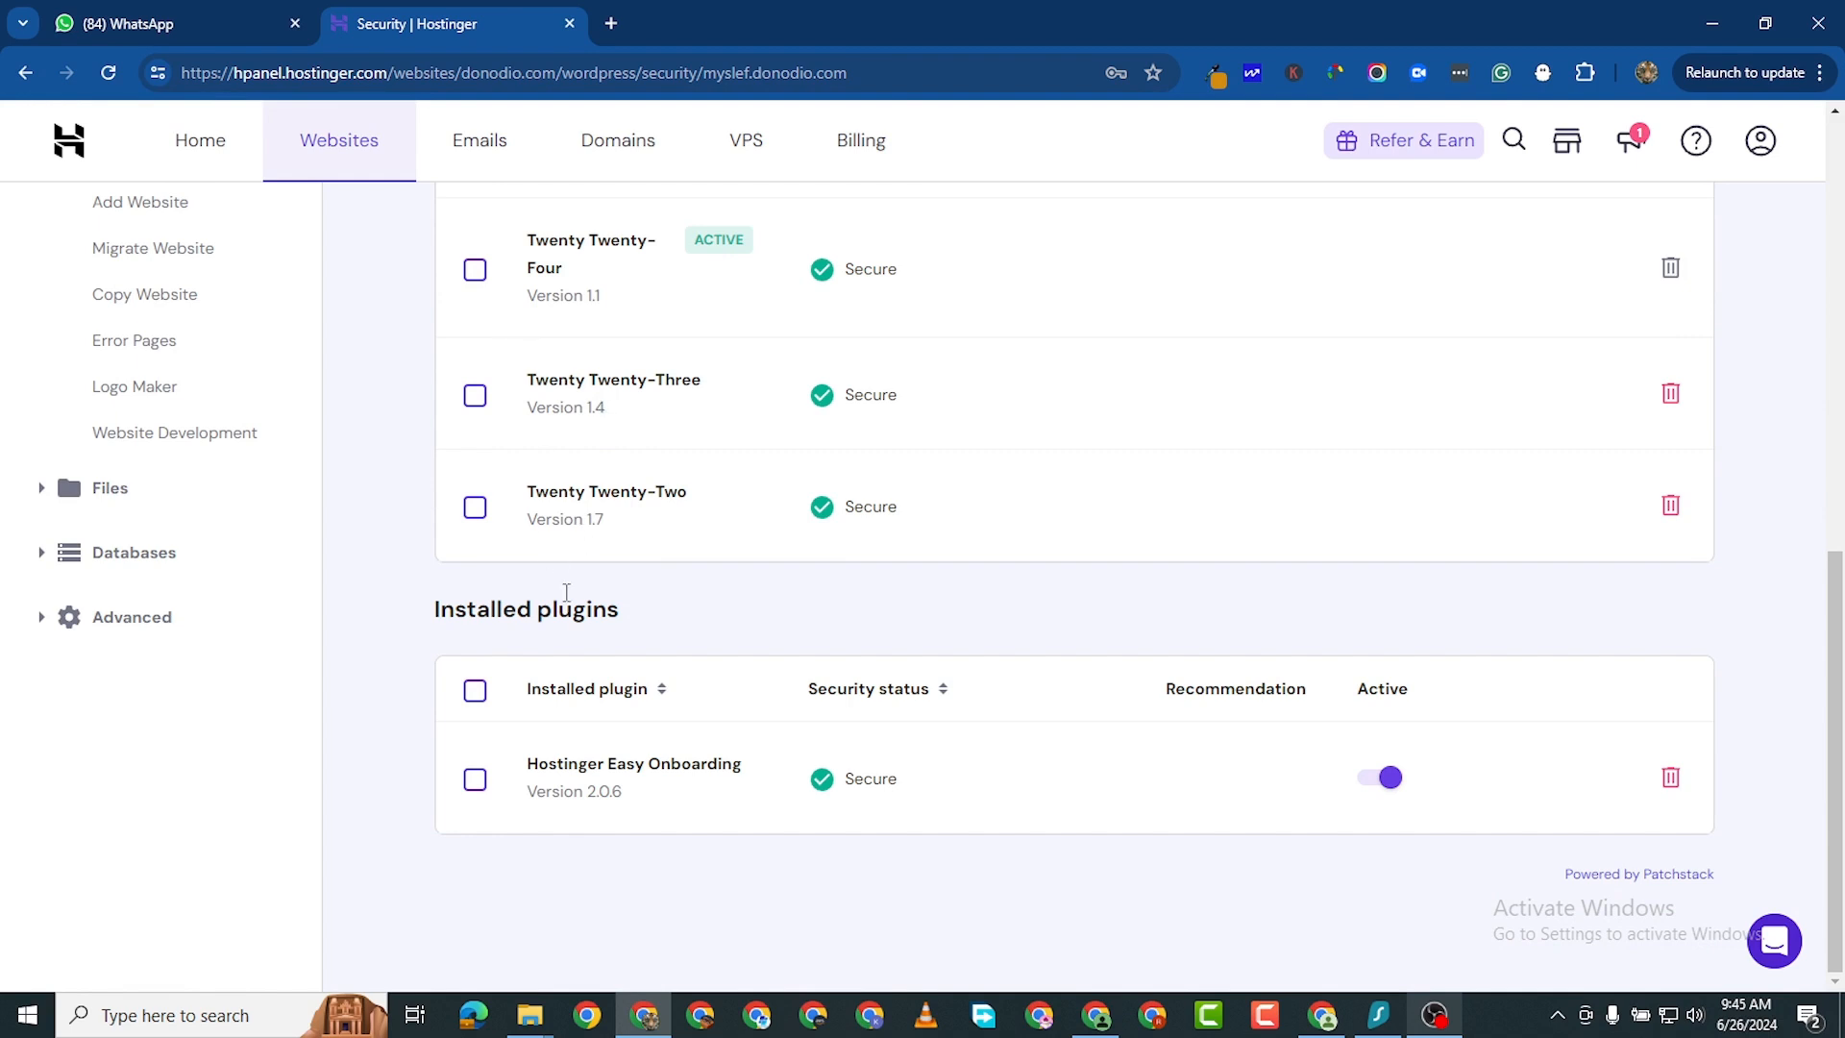
{"action": "scroll", "coordinate": [577, 533], "scroll_direction": "up", "scroll_amount": 1}
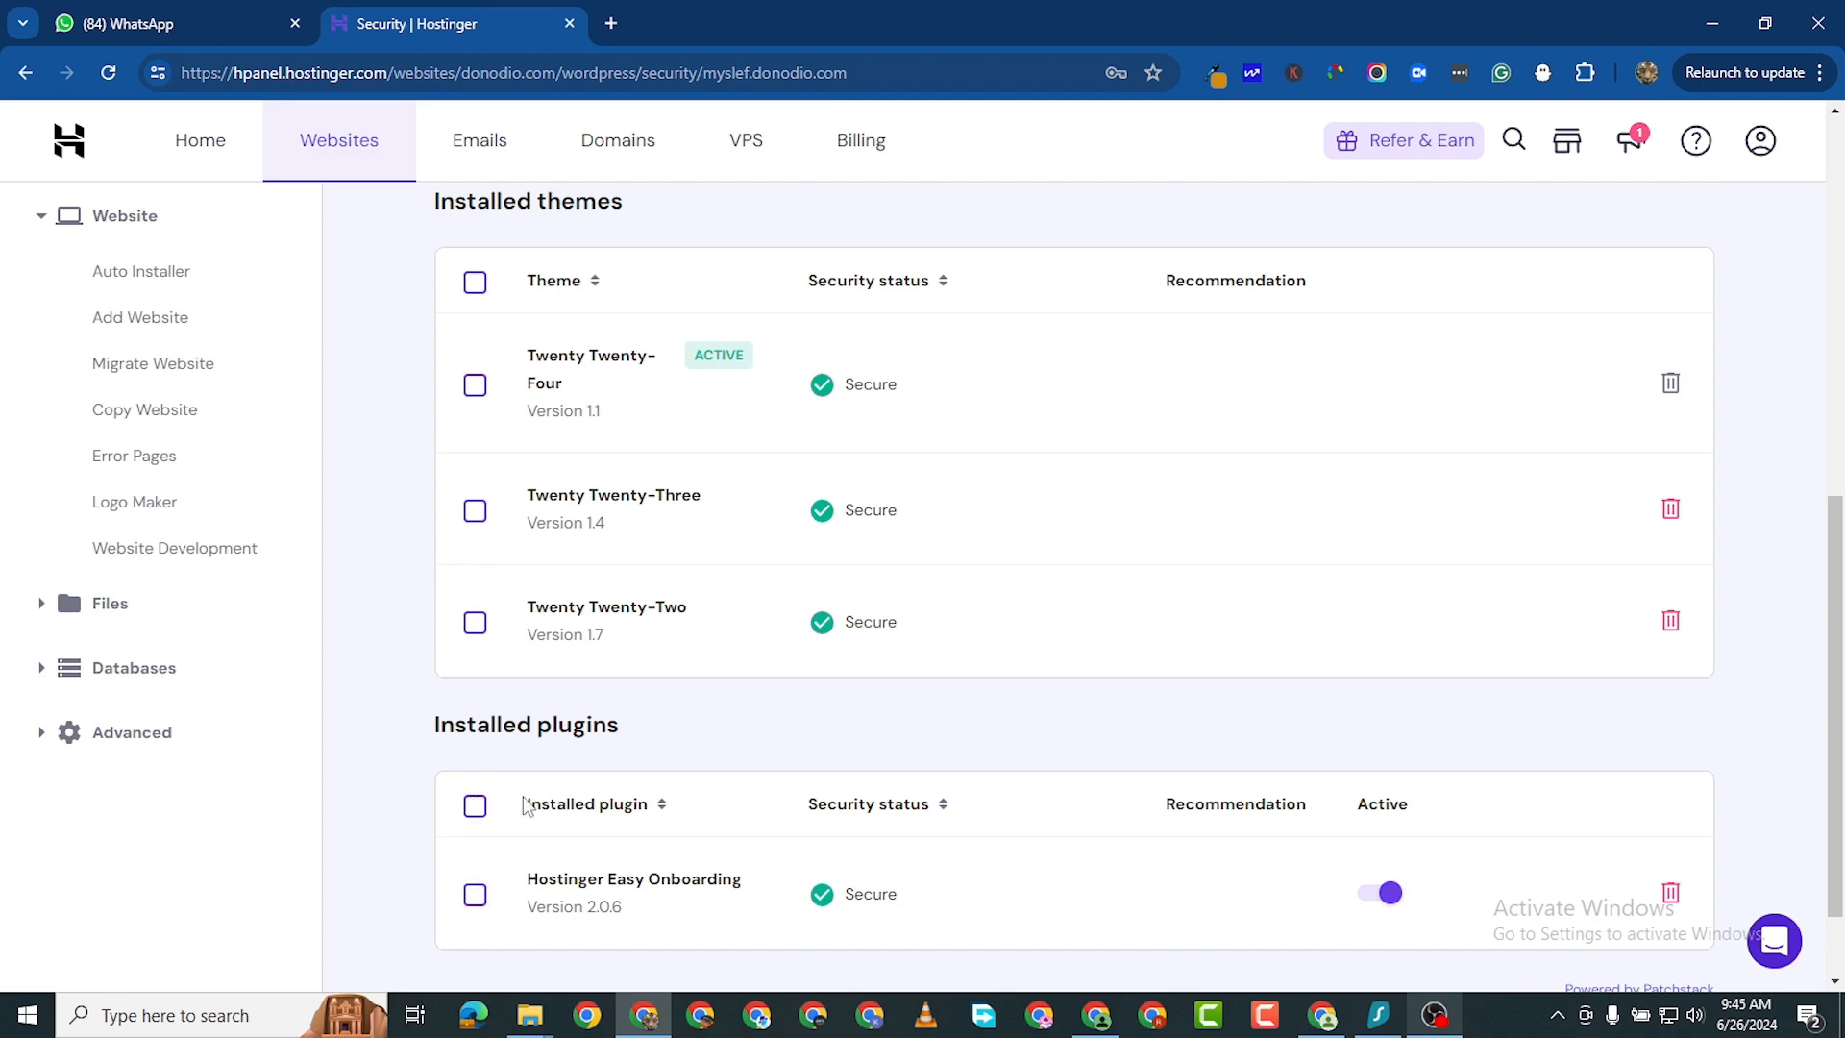
{"action": "scroll", "coordinate": [366, 222], "scroll_direction": "up", "scroll_amount": 8}
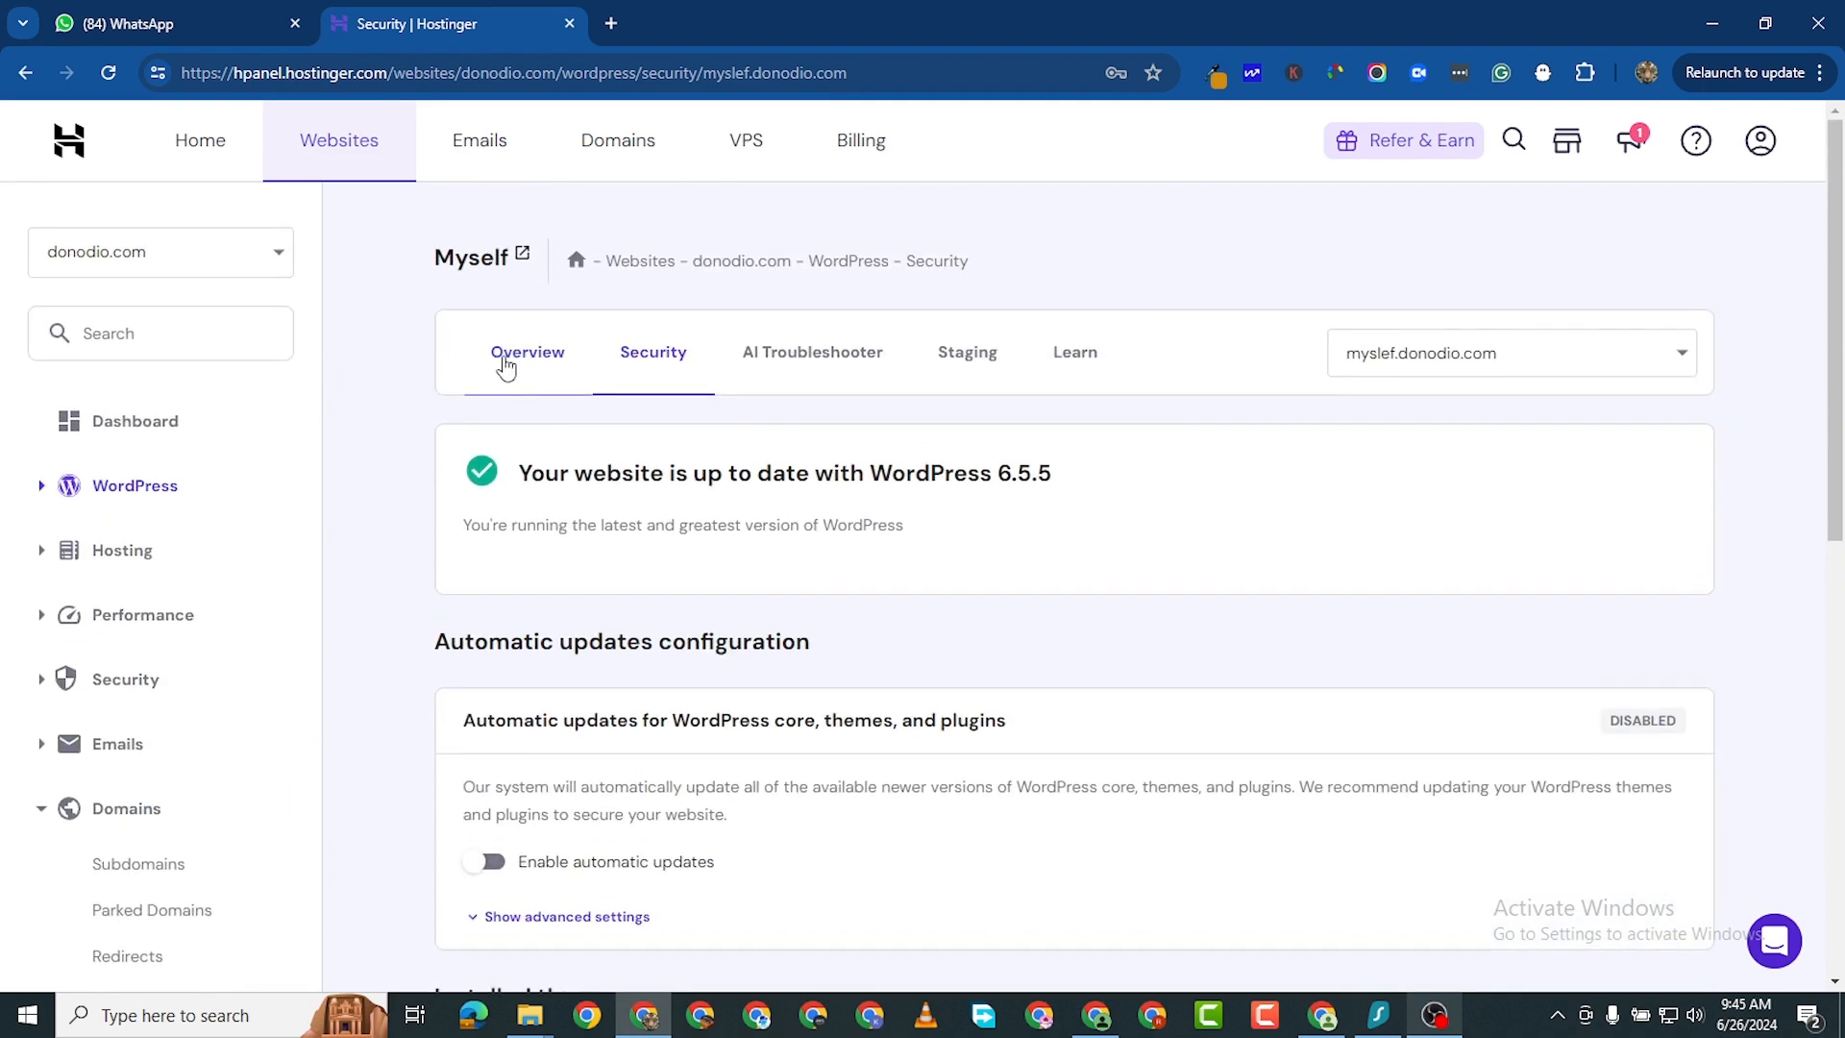
- Return to the site Overview and open the WordPress Admin Panel
{"action": "left_click", "coordinate": [506, 367]}
{"action": "scroll", "coordinate": [1457, 543], "scroll_direction": "down", "scroll_amount": 4}
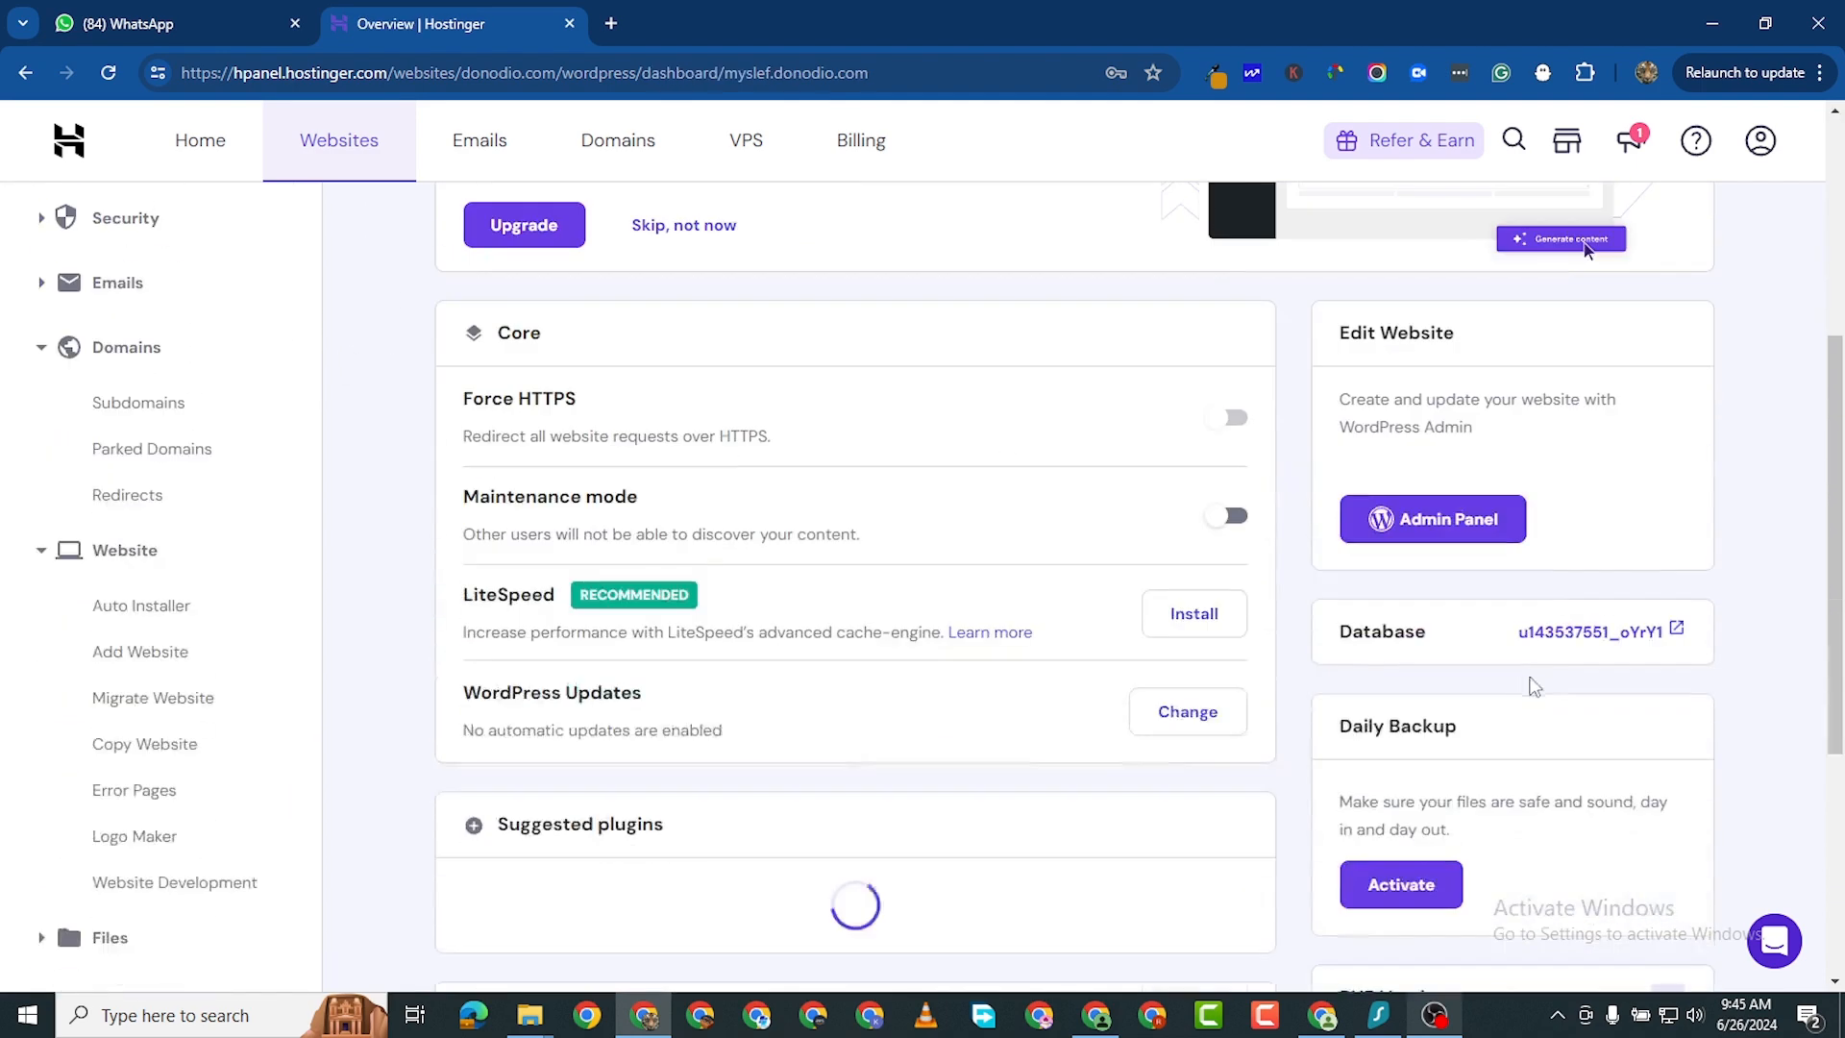
{"action": "left_click", "coordinate": [1452, 530]}
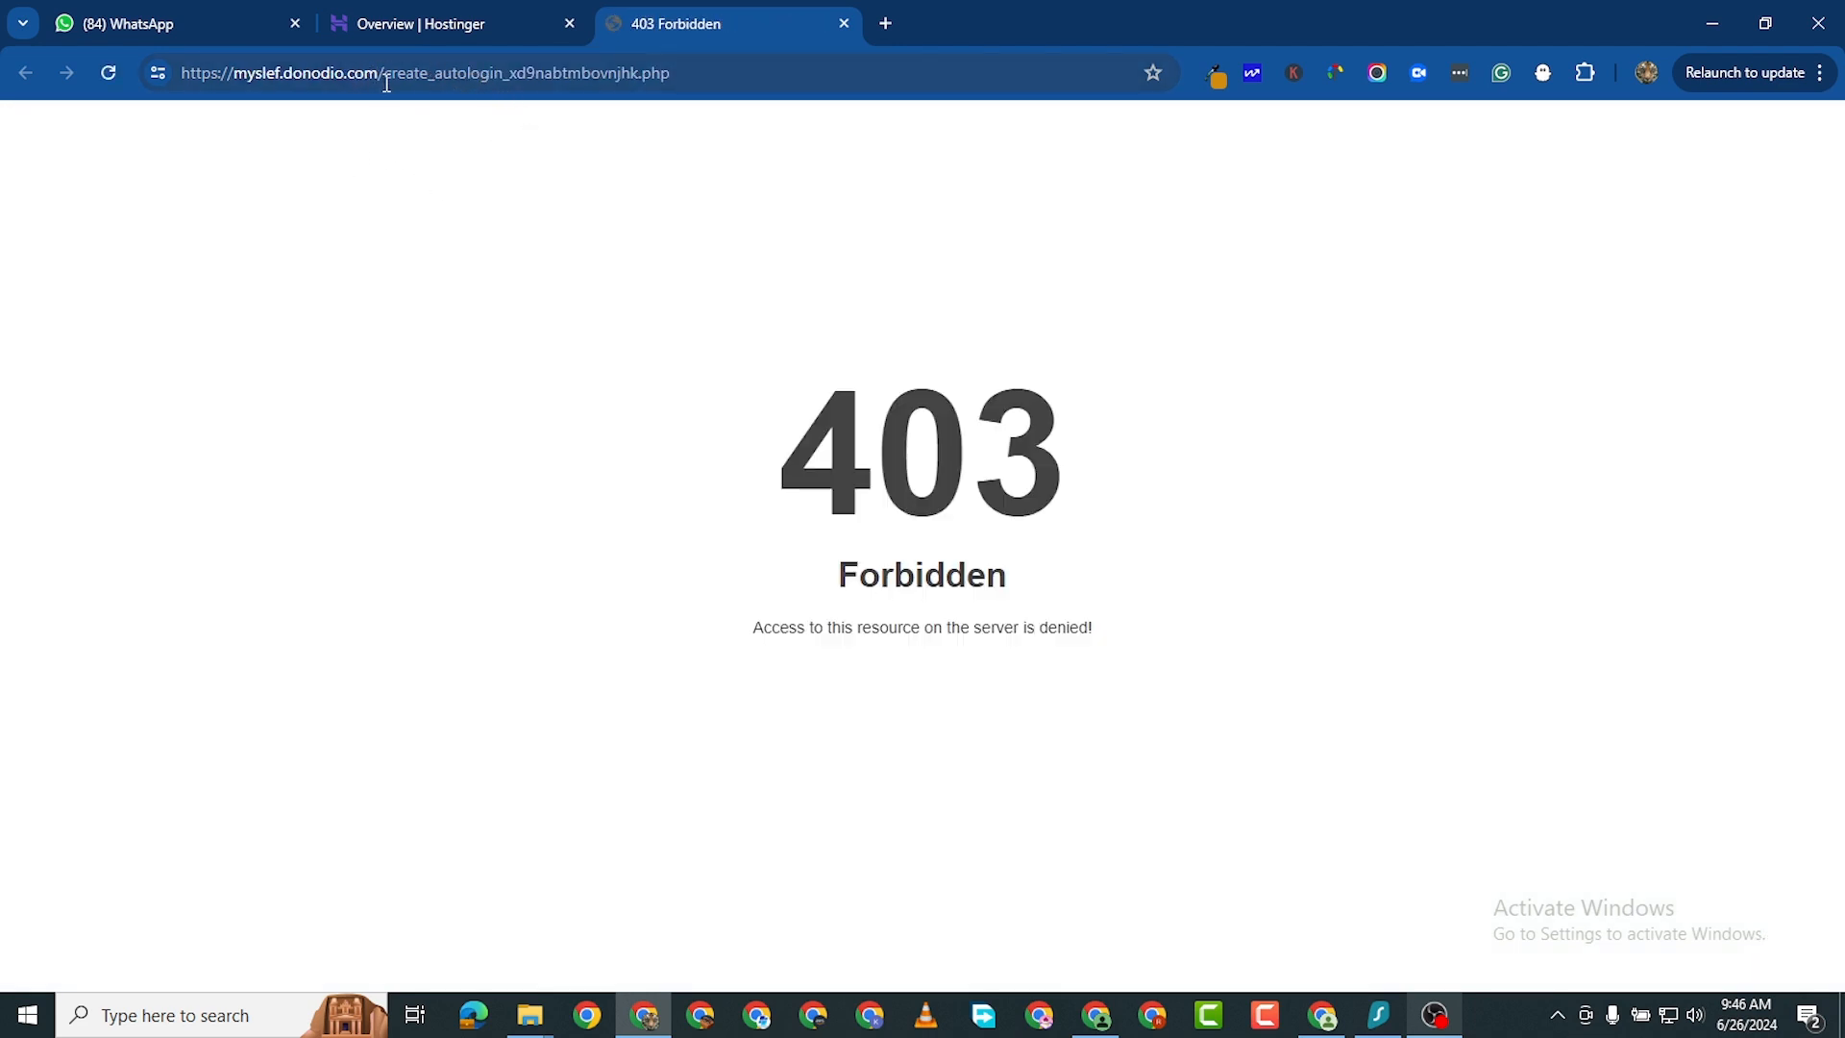
- Change the site address to myslef.donodio.com/wp-admin and load it
{"action": "left_click_drag", "start_coordinate": [387, 84], "coordinate": [749, 148]}
{"action": "key", "text": "BackSpace"}
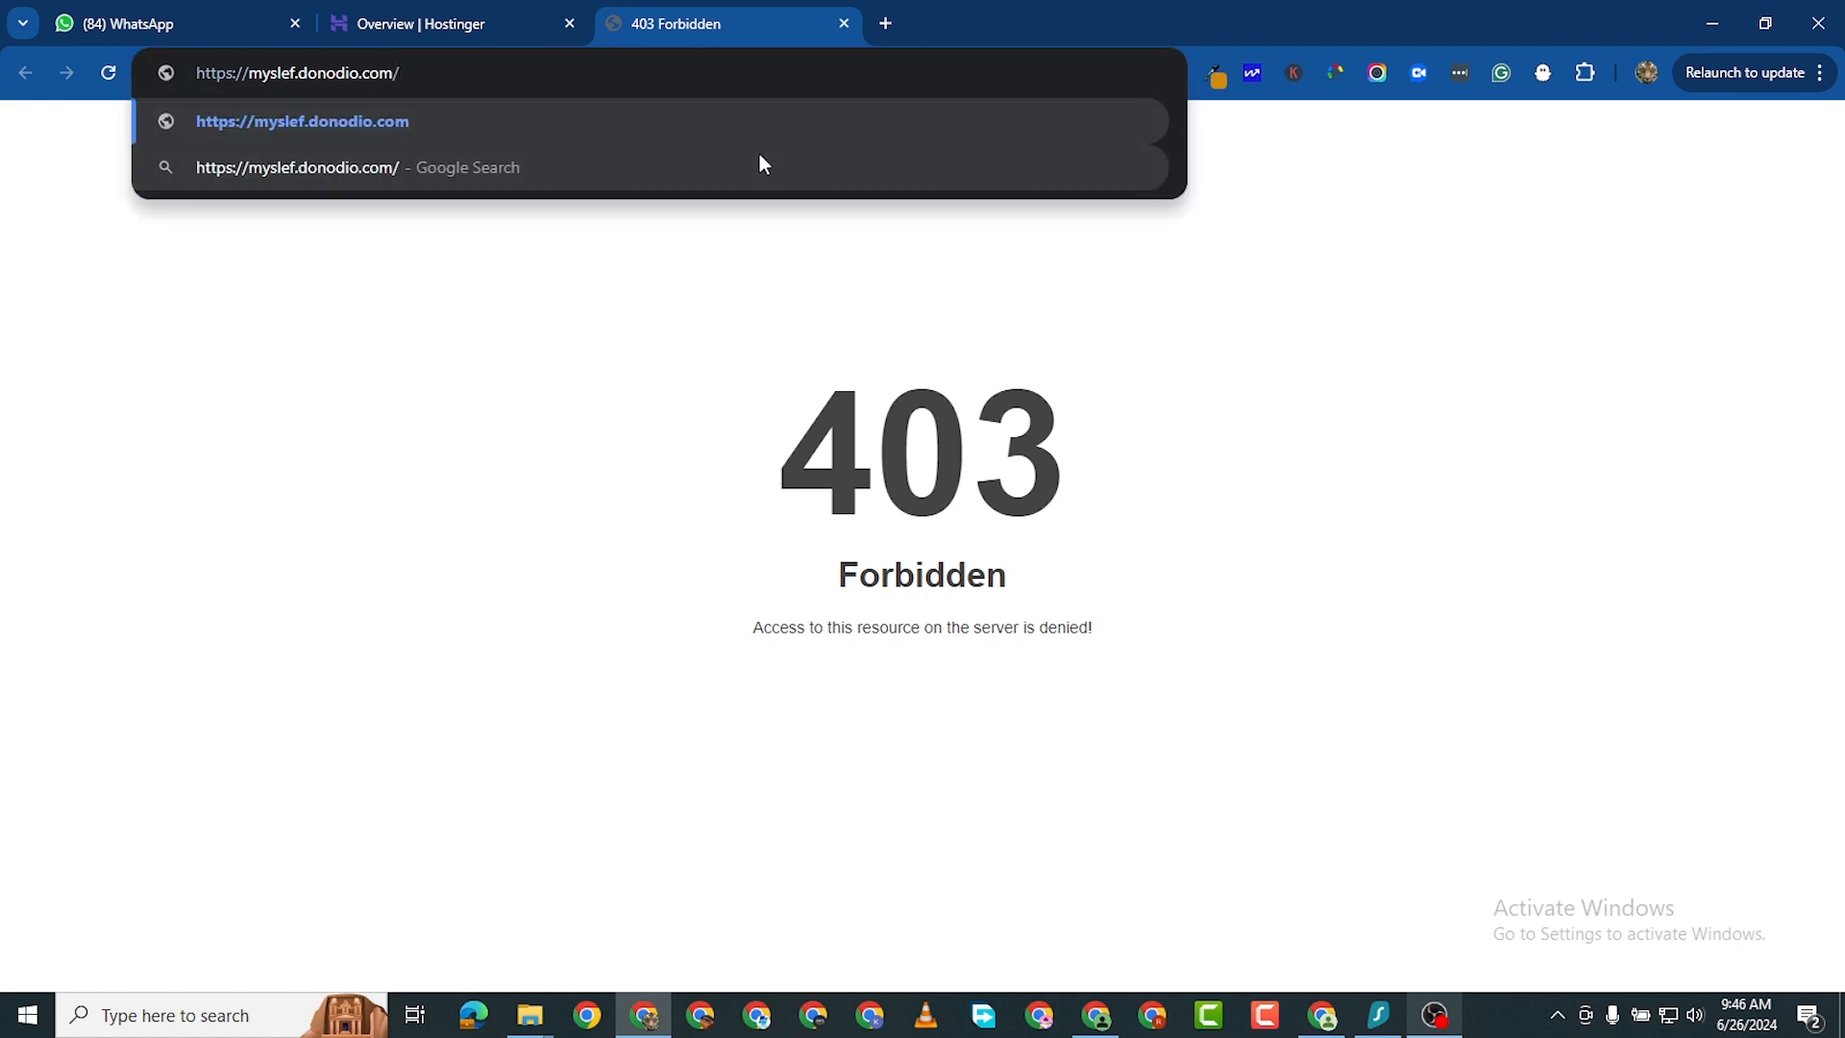
{"action": "type", "text": "wp-admi"}
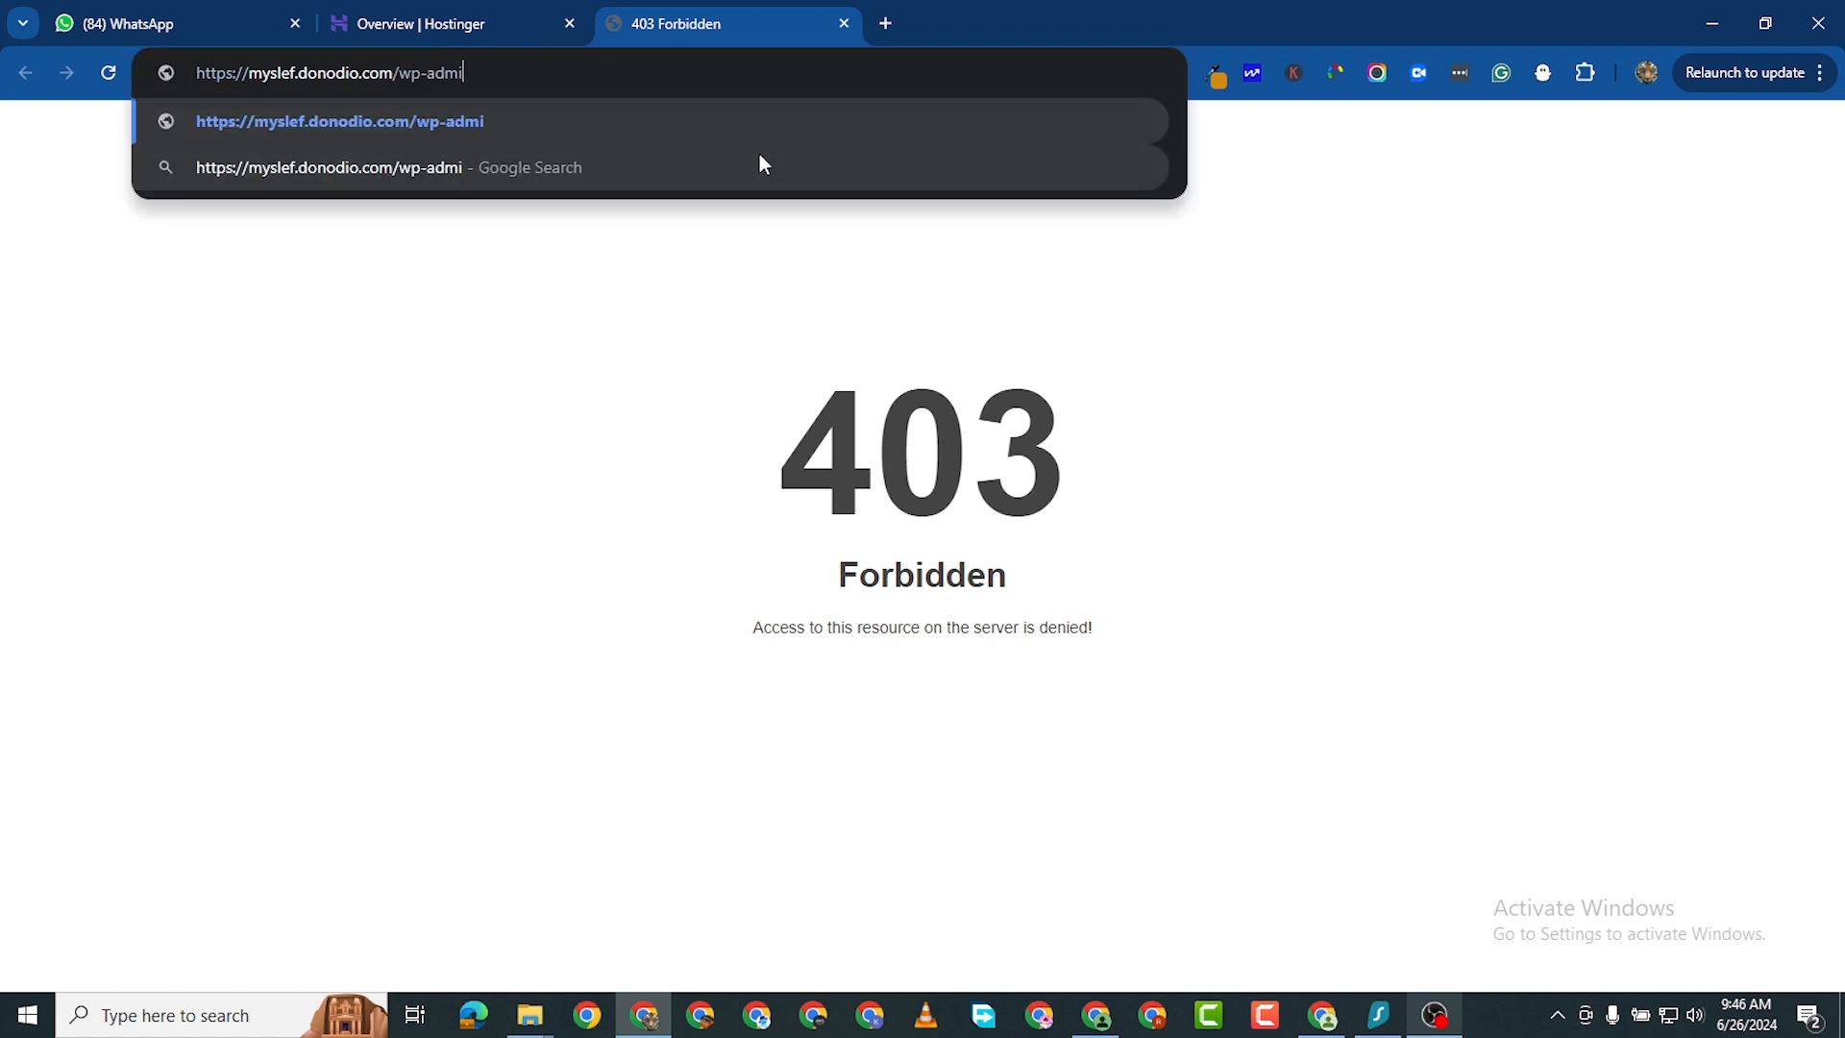
{"action": "type", "text": "n"}
{"action": "key", "text": "Return"}
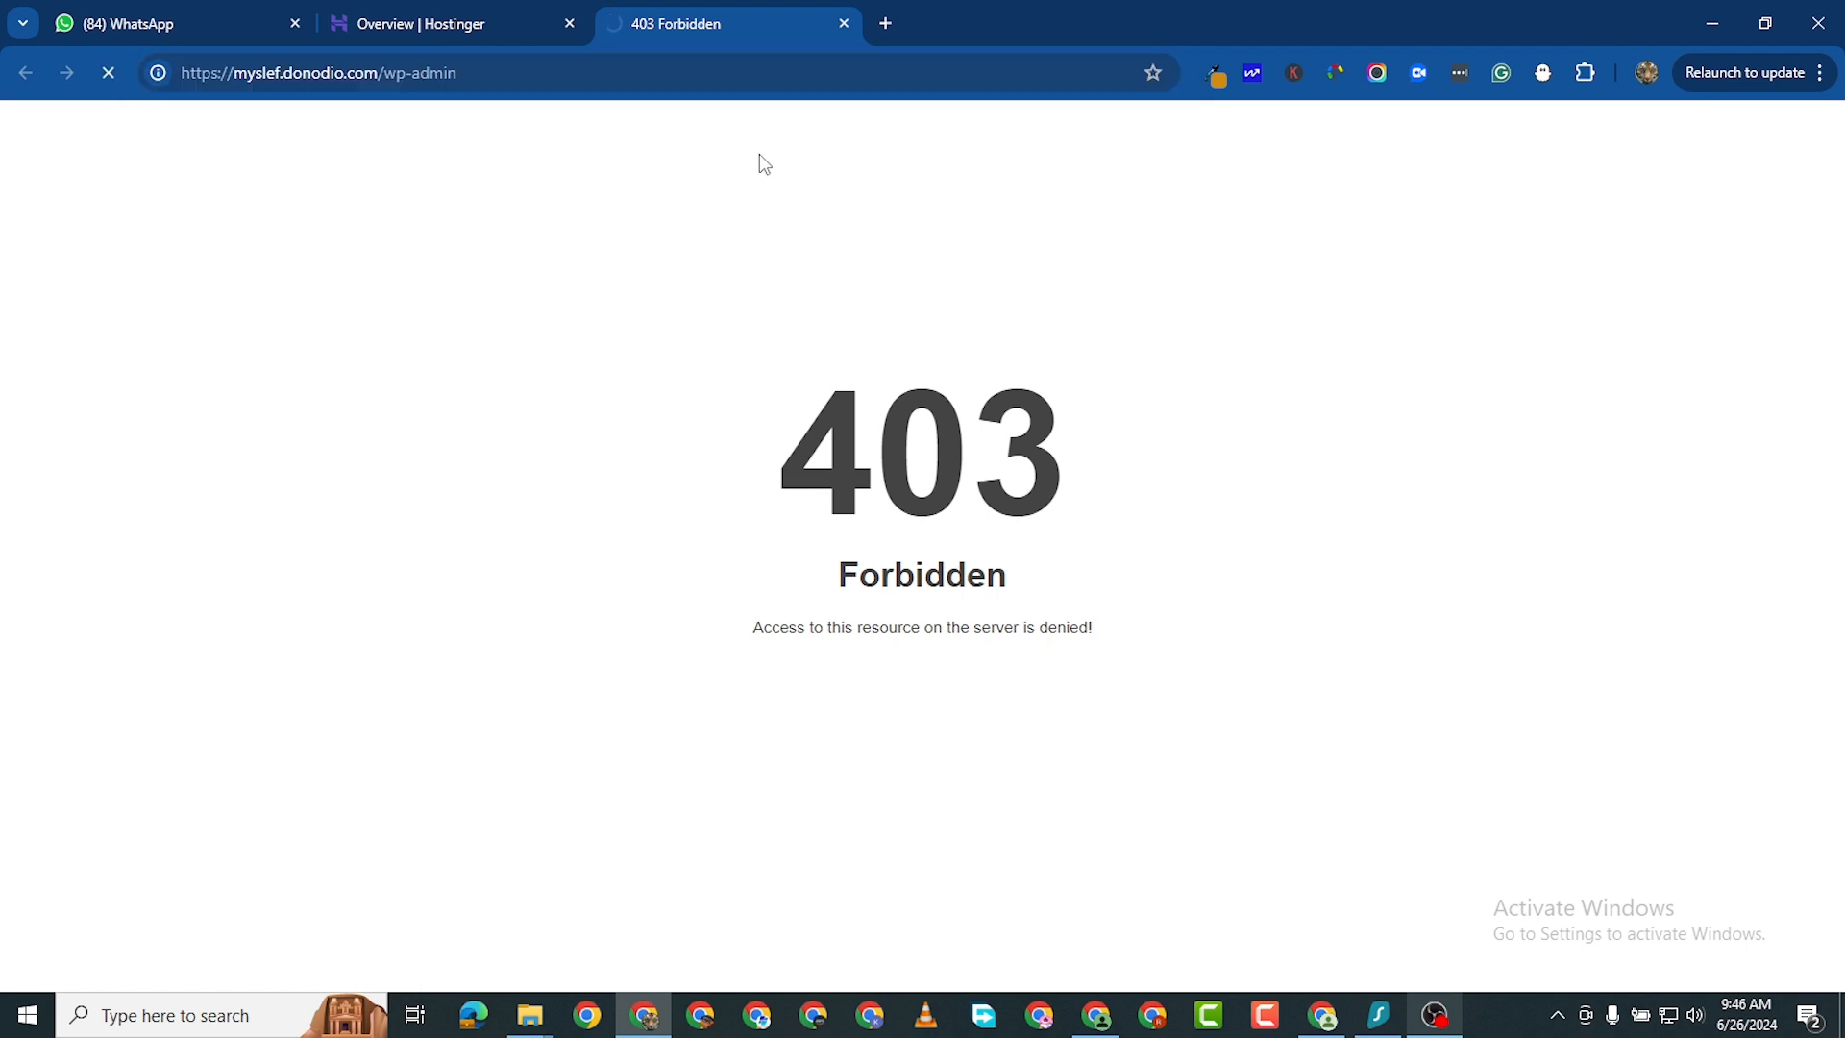
- Switch between the Hostinger site Overview and the site tab to check the installation
{"action": "left_click", "coordinate": [449, 25]}
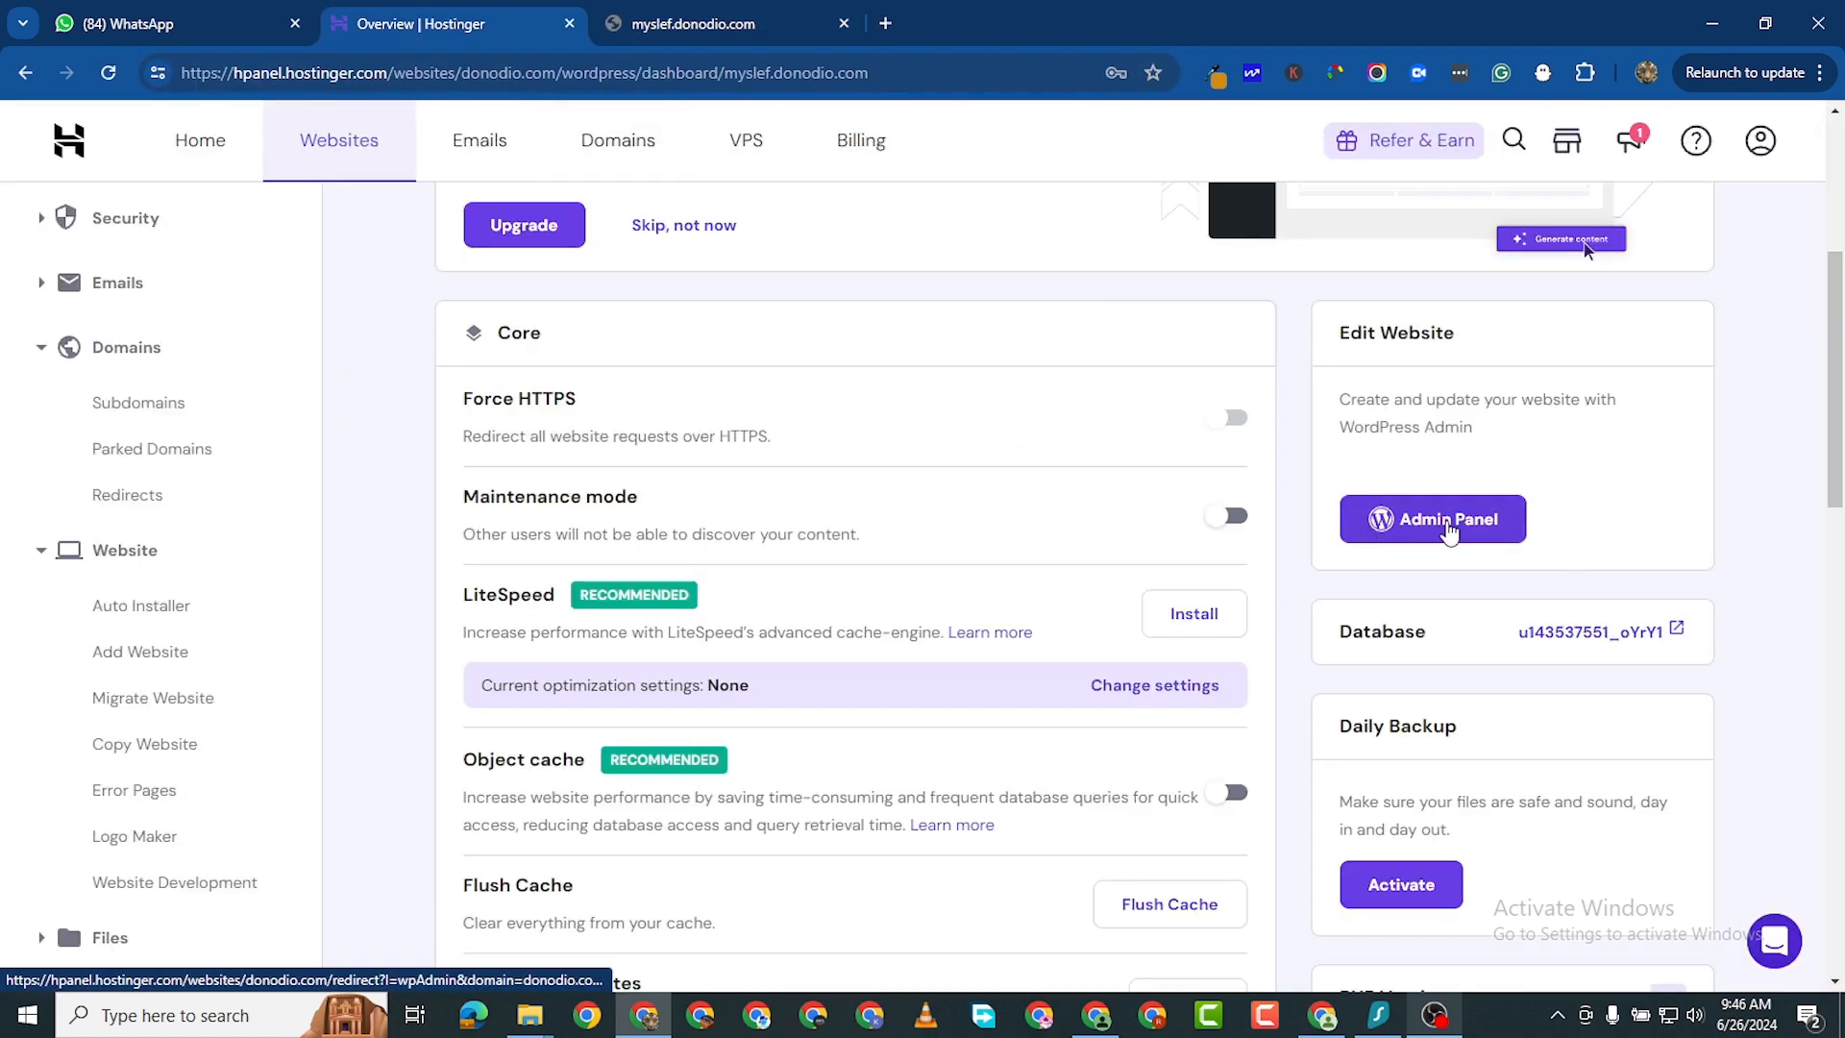
{"action": "scroll", "coordinate": [1429, 588], "scroll_direction": "down", "scroll_amount": 3}
{"action": "scroll", "coordinate": [1390, 670], "scroll_direction": "up", "scroll_amount": 5}
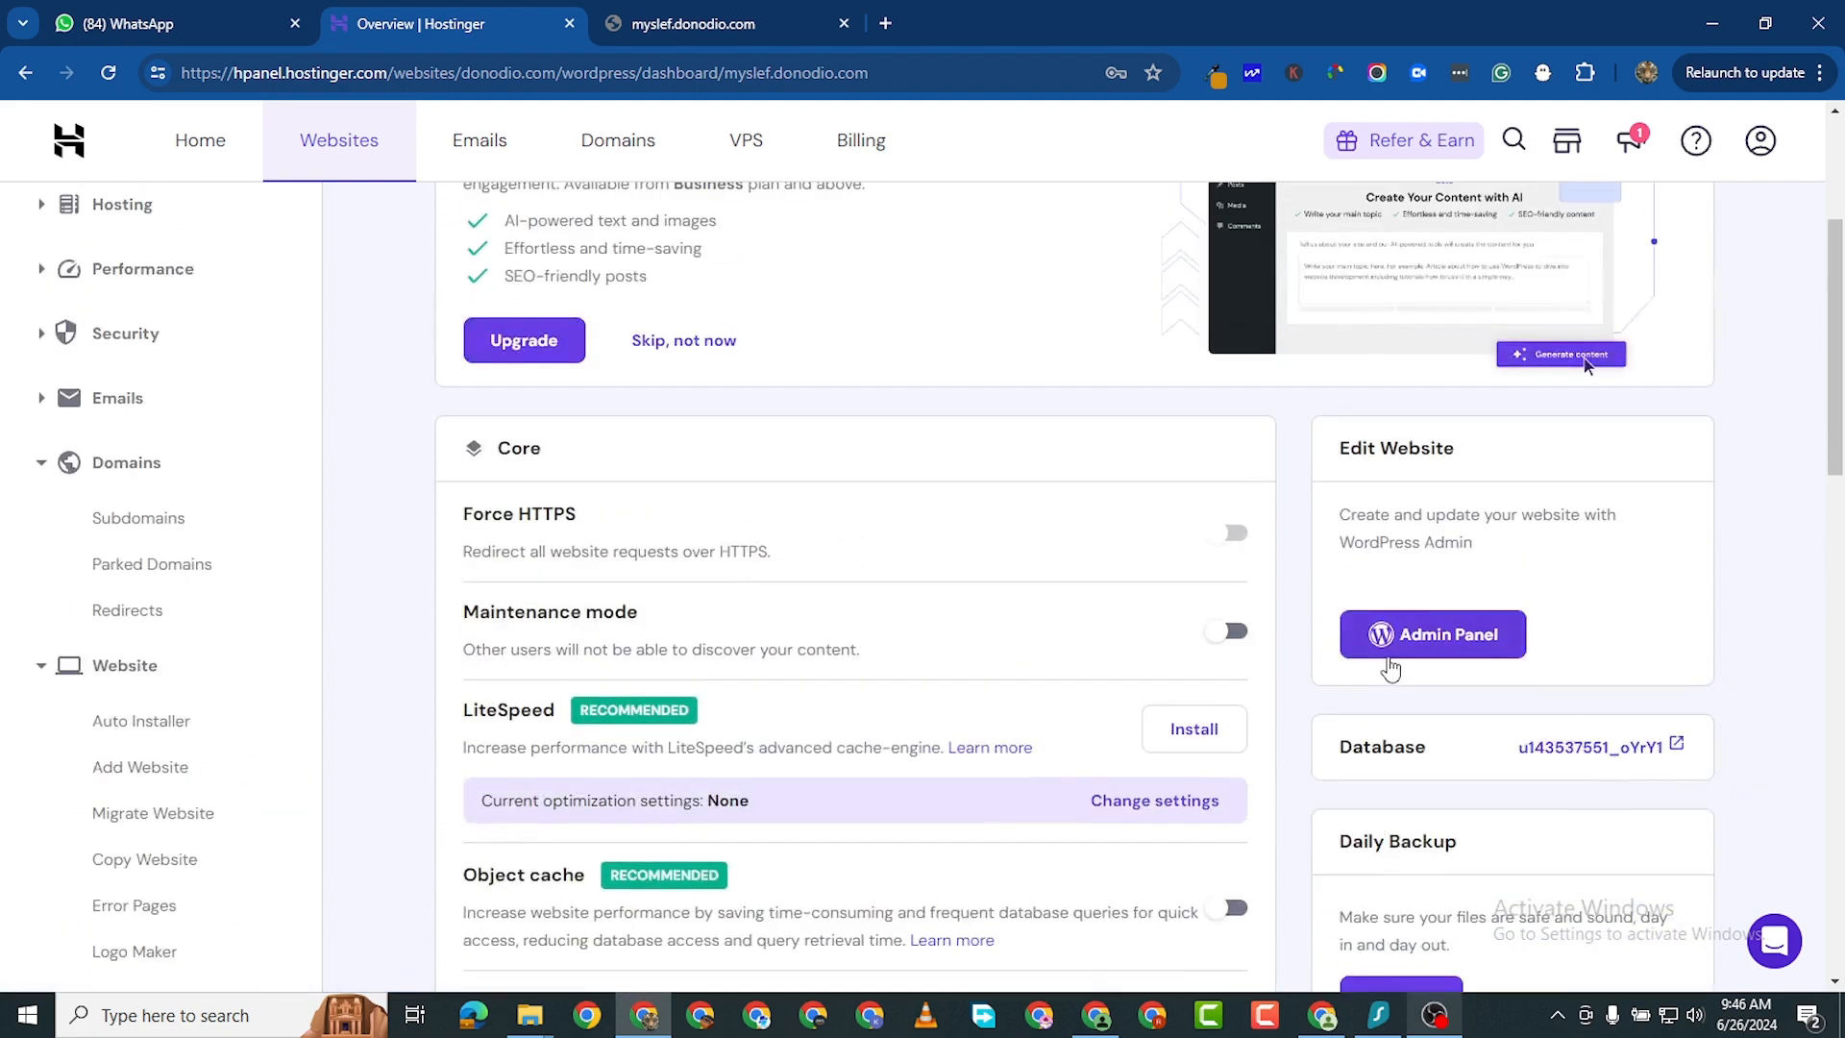
{"action": "scroll", "coordinate": [1390, 670], "scroll_direction": "up", "scroll_amount": 3}
{"action": "scroll", "coordinate": [913, 557], "scroll_direction": "down", "scroll_amount": 7}
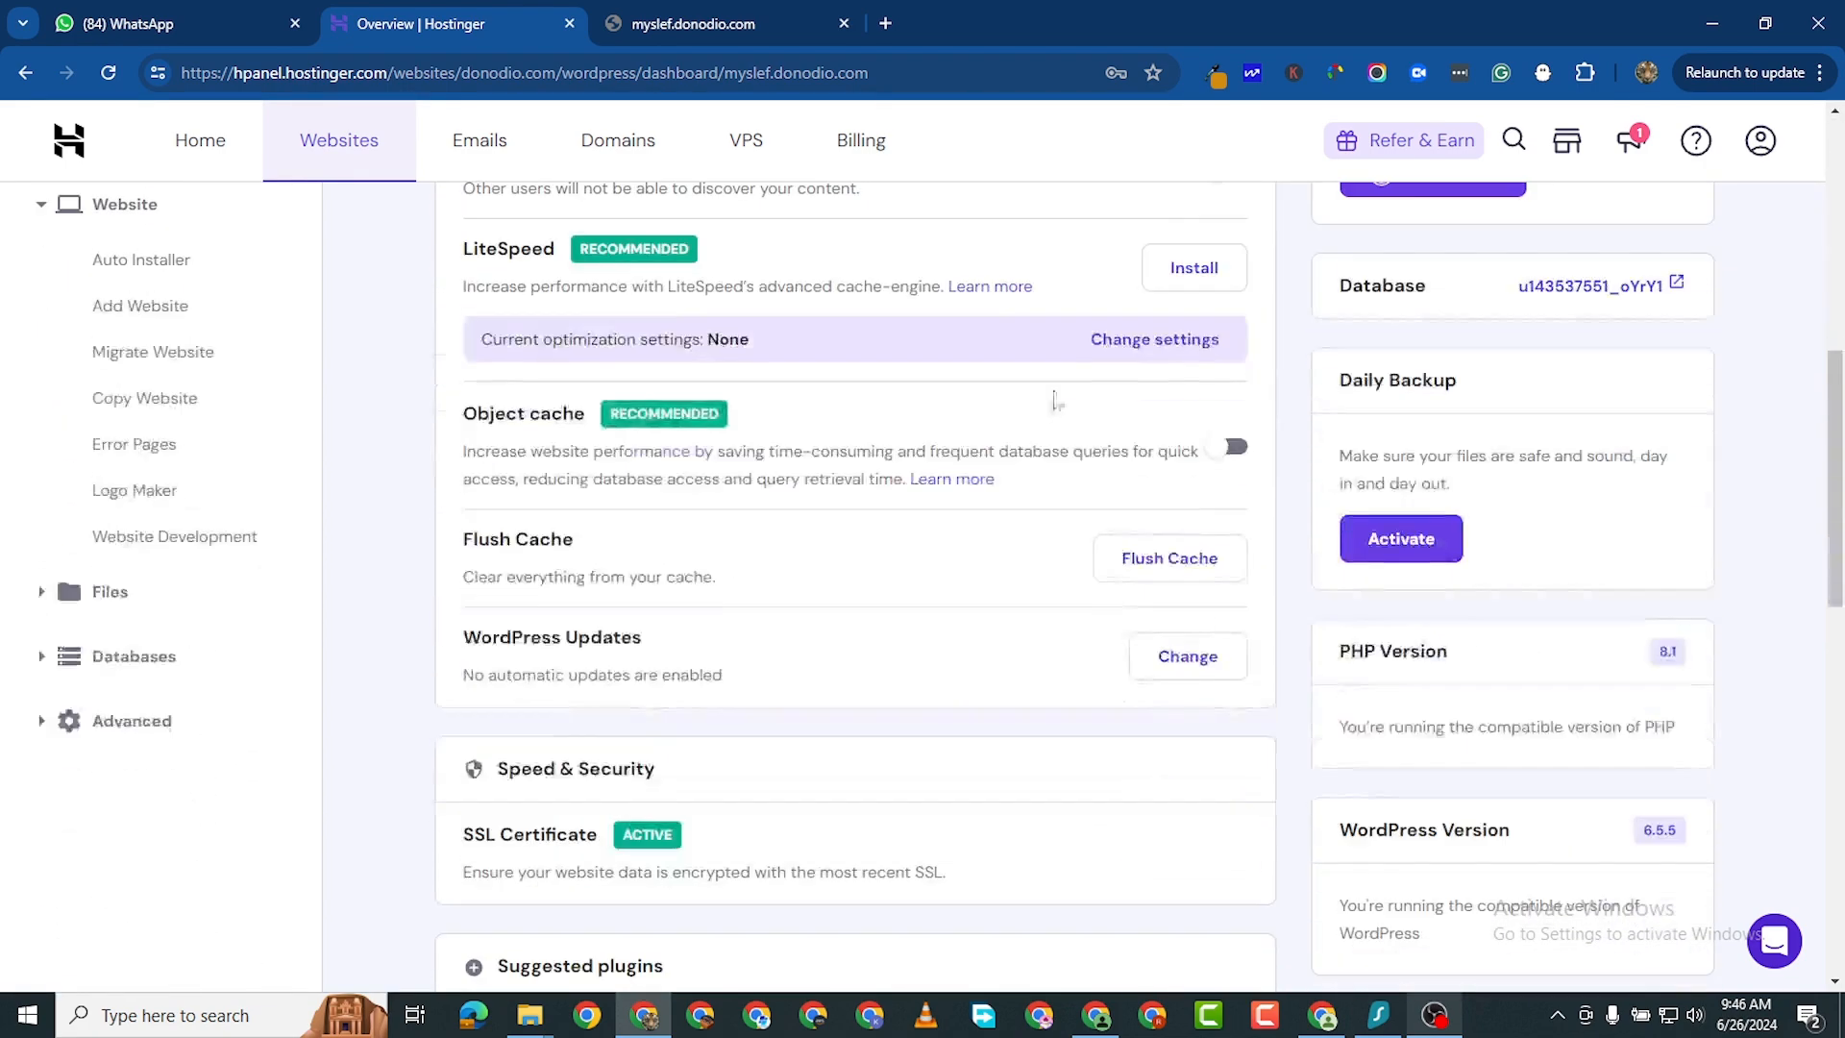
{"action": "scroll", "coordinate": [1054, 399], "scroll_direction": "down", "scroll_amount": 12}
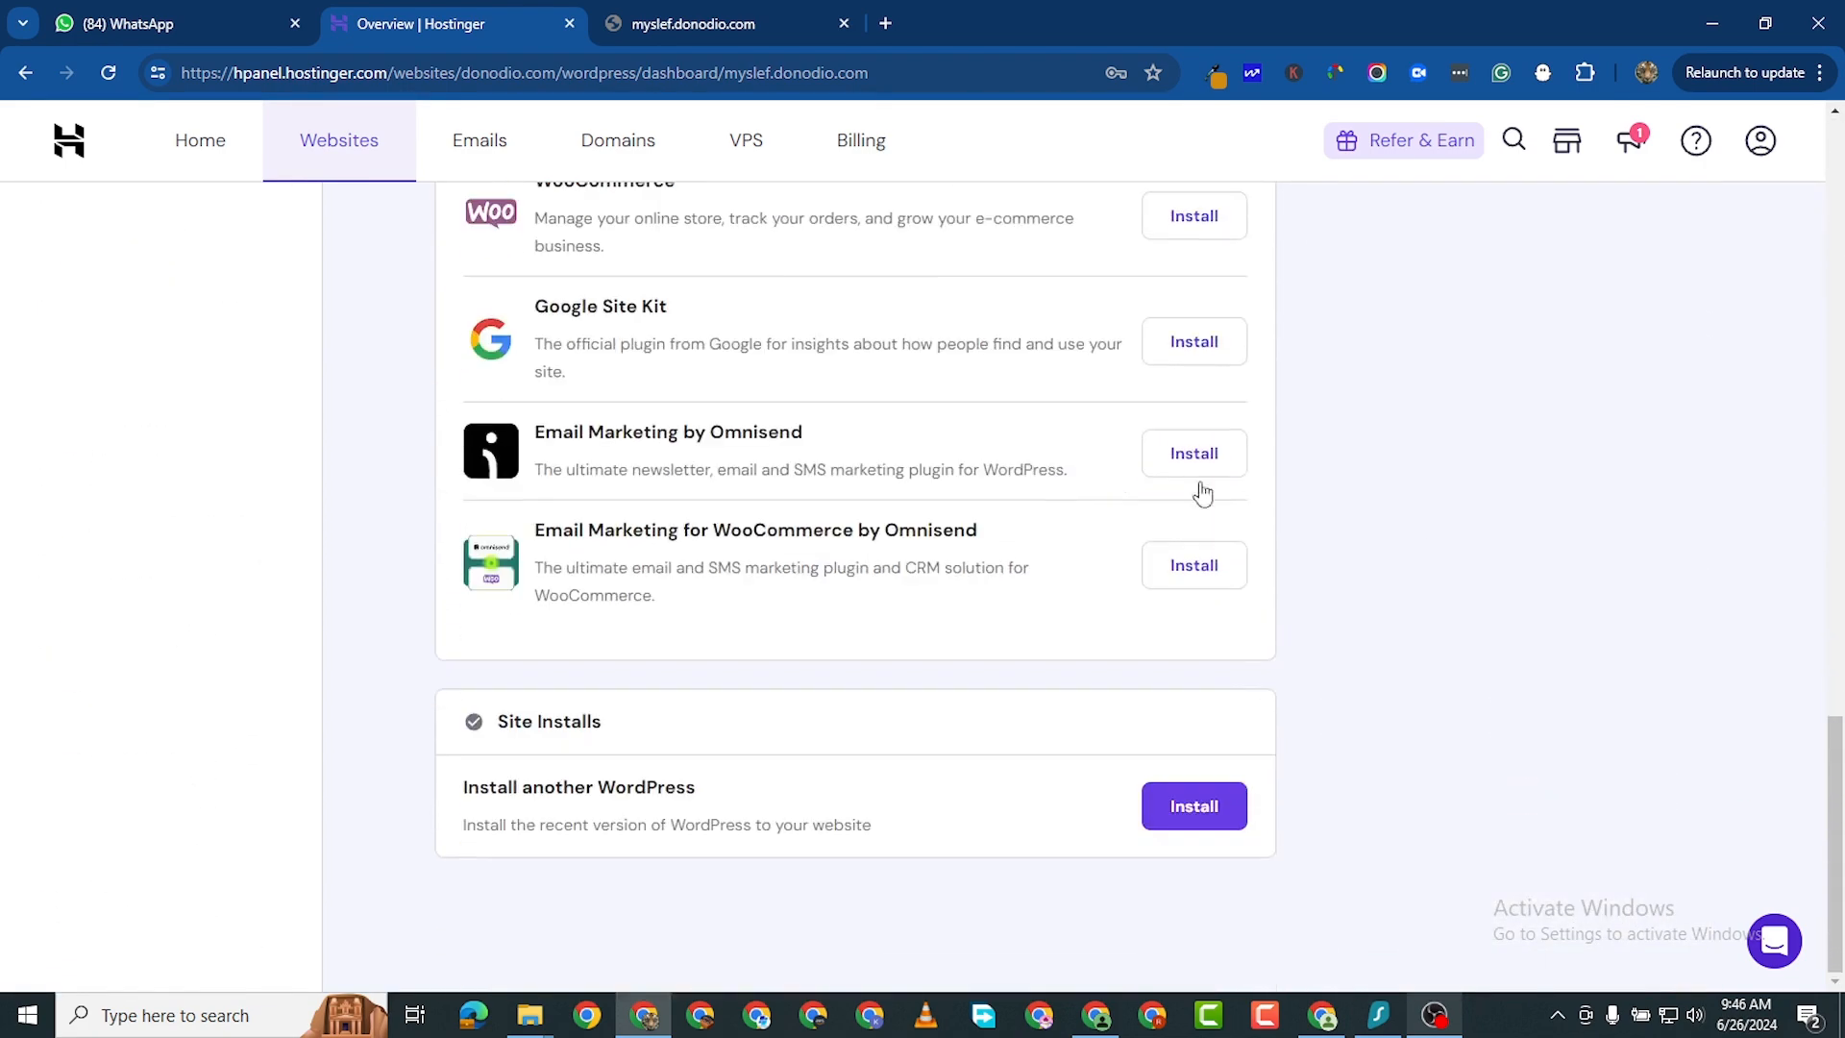
{"action": "scroll", "coordinate": [1322, 572], "scroll_direction": "up", "scroll_amount": 20}
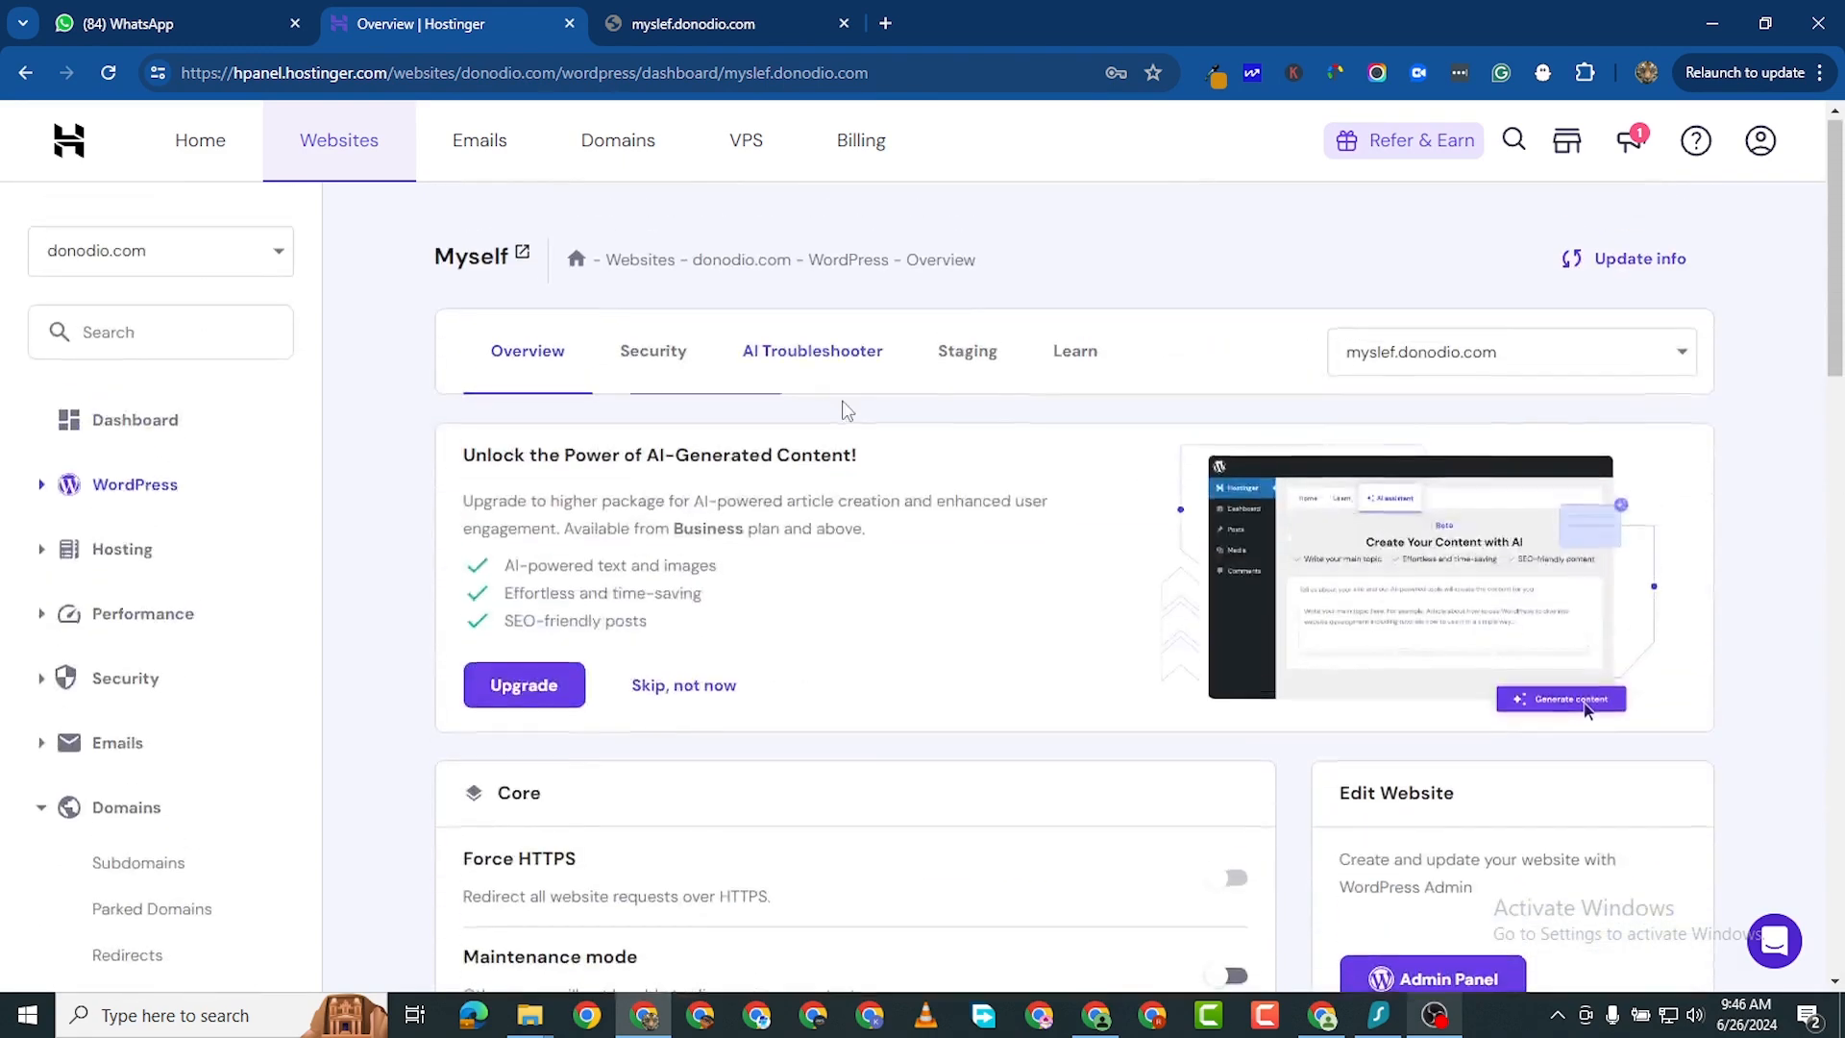
{"action": "left_click", "coordinate": [682, 23]}
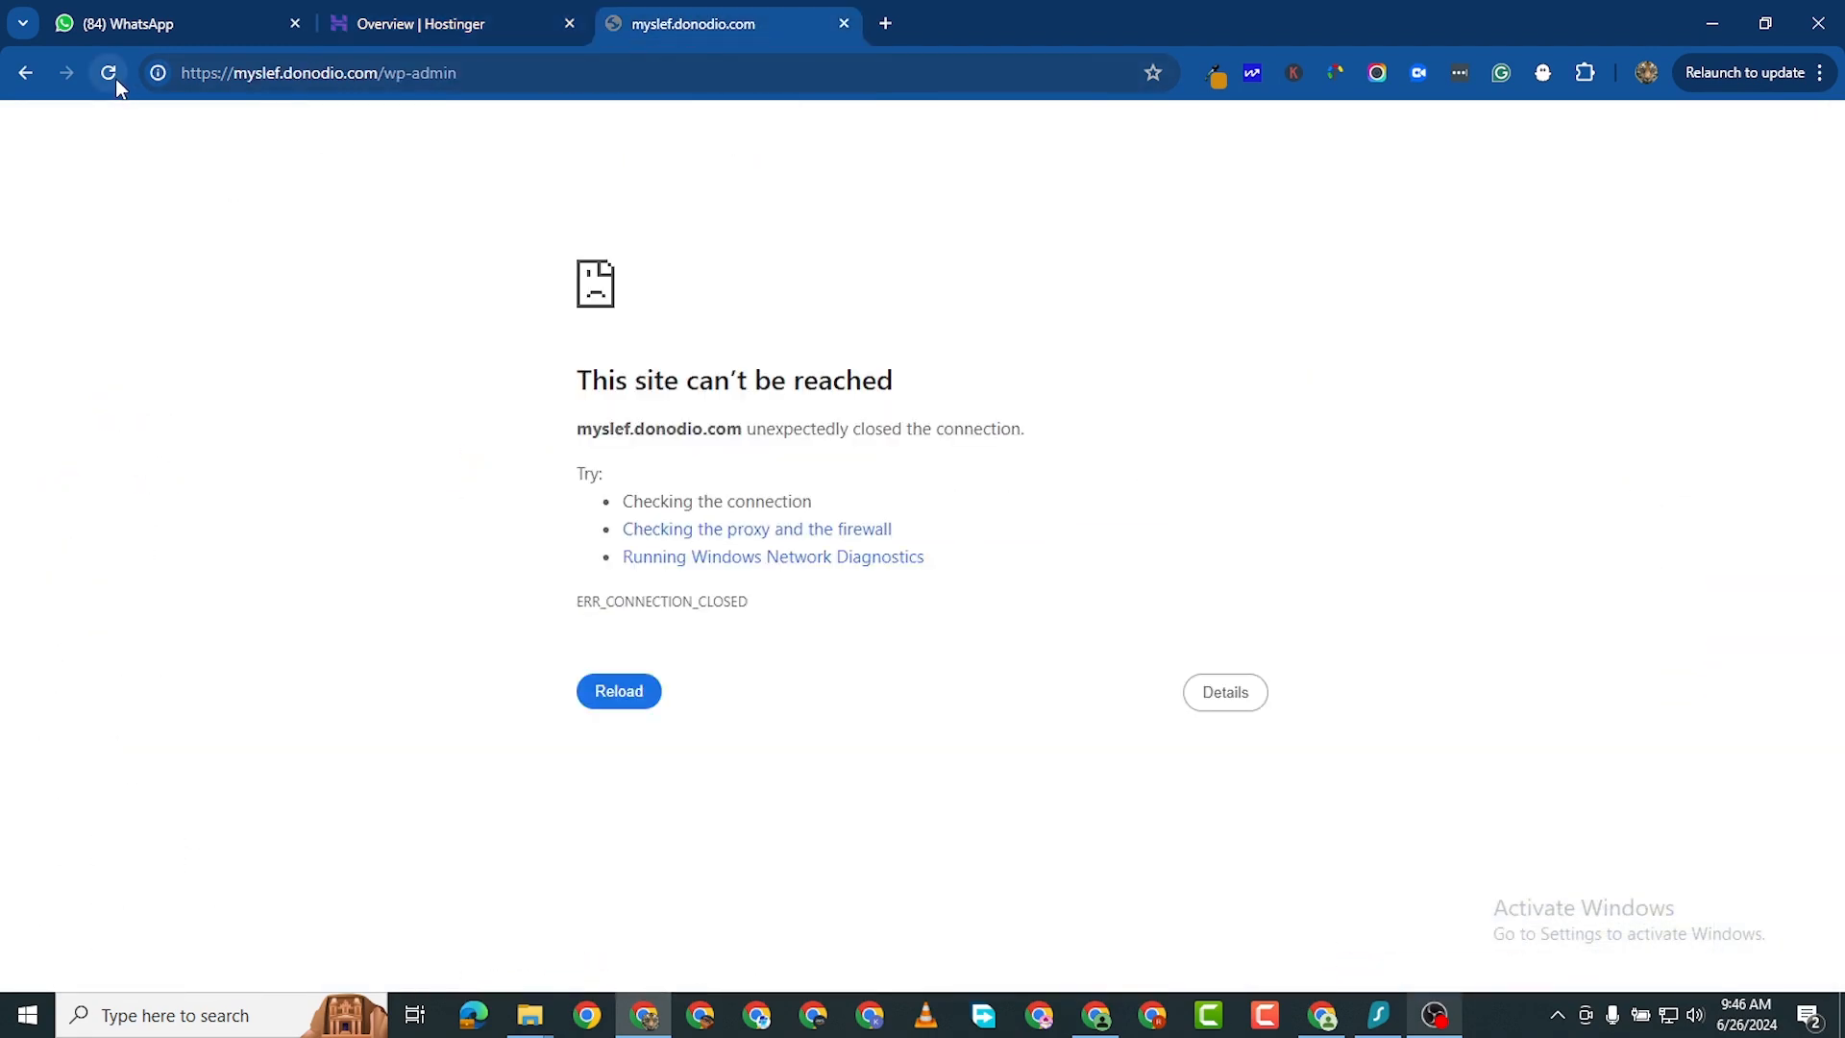
{"action": "left_click", "coordinate": [435, 29]}
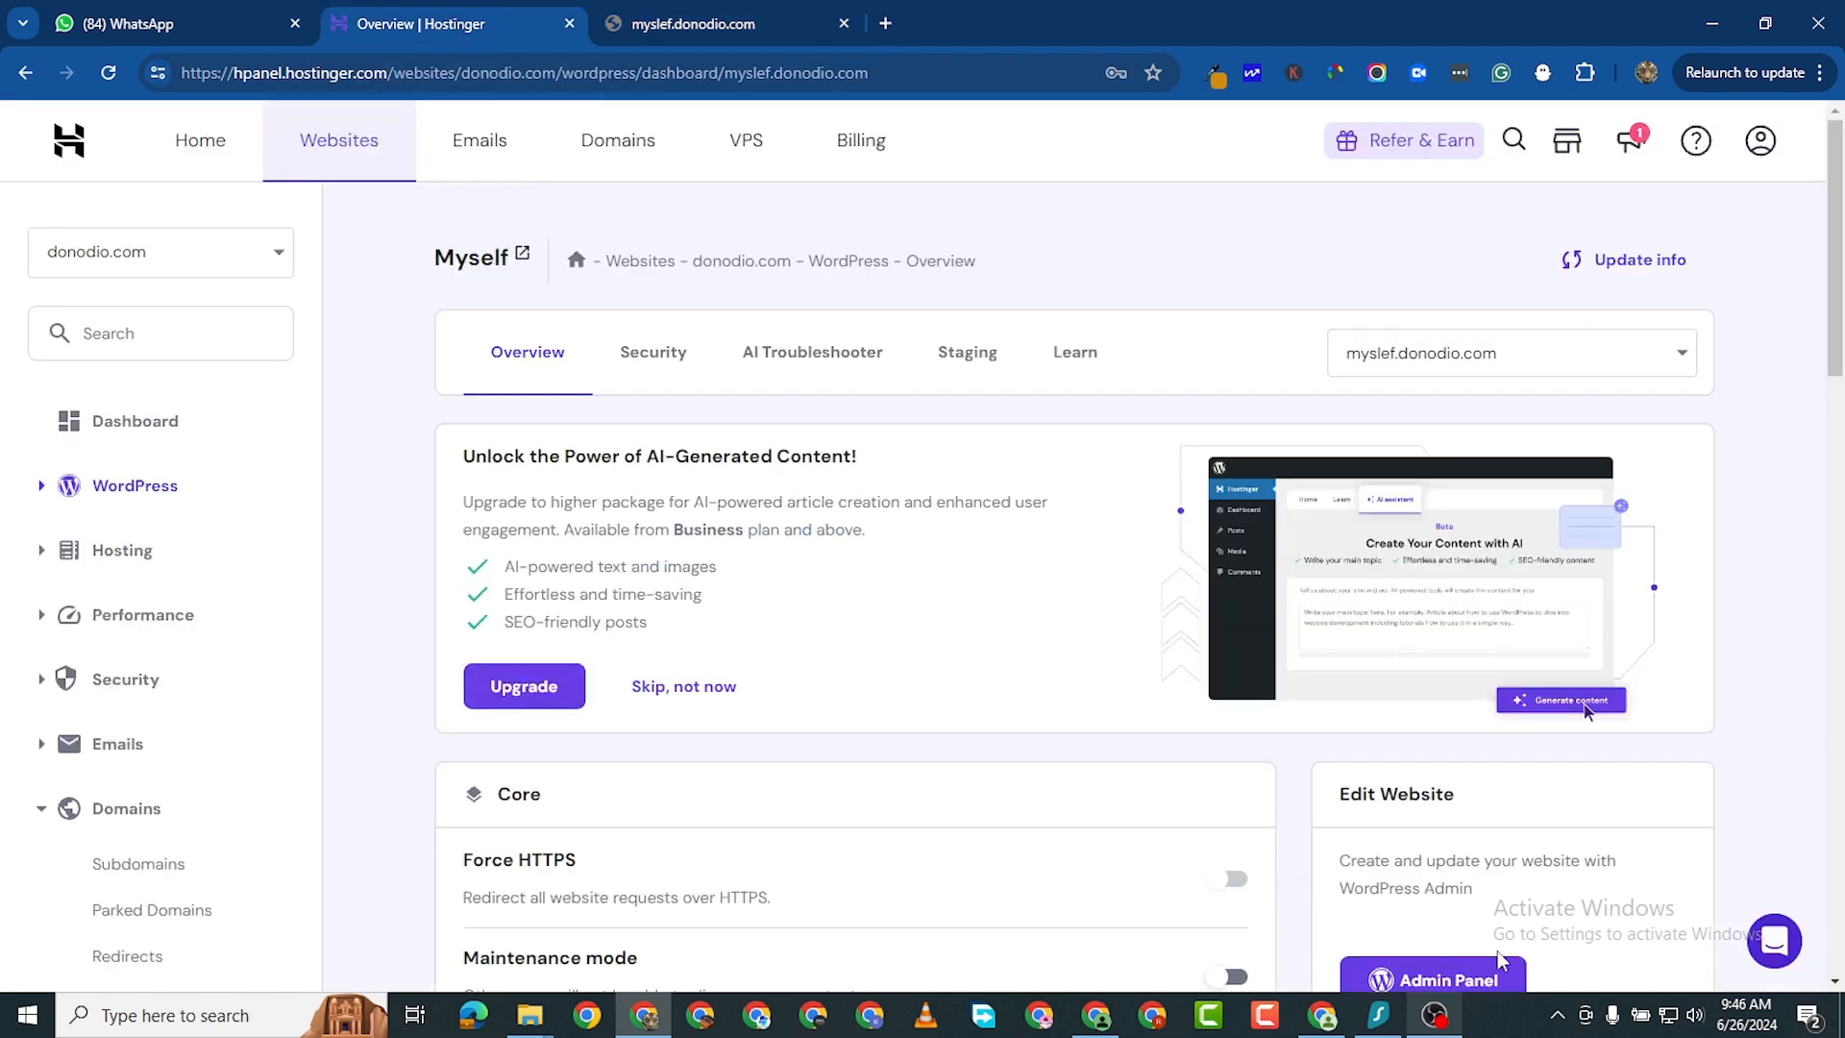